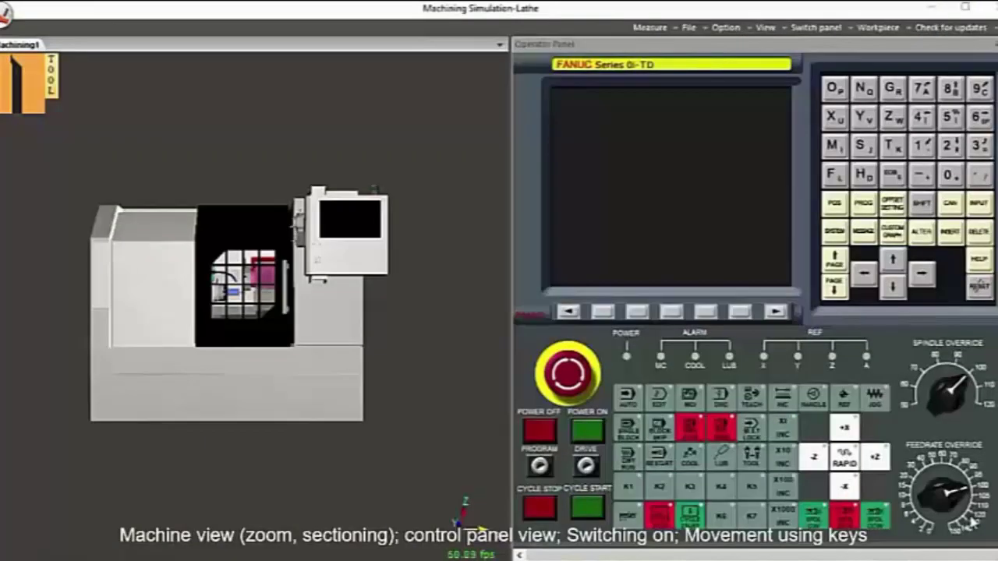
Step: Power on the lathe control, open the machine door and get a closer look at the work area
click(588, 430)
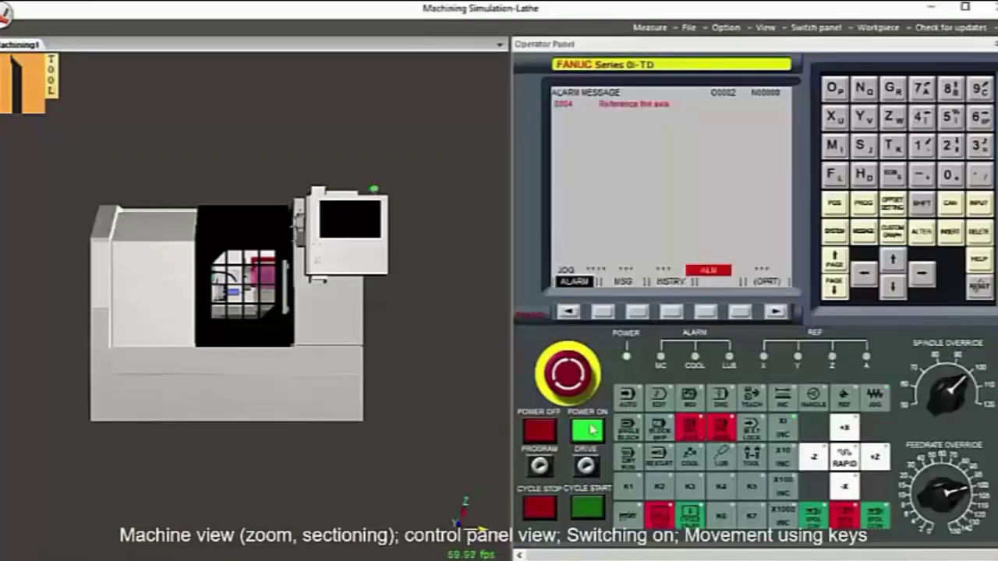
middle_drag(272, 410, 366, 352)
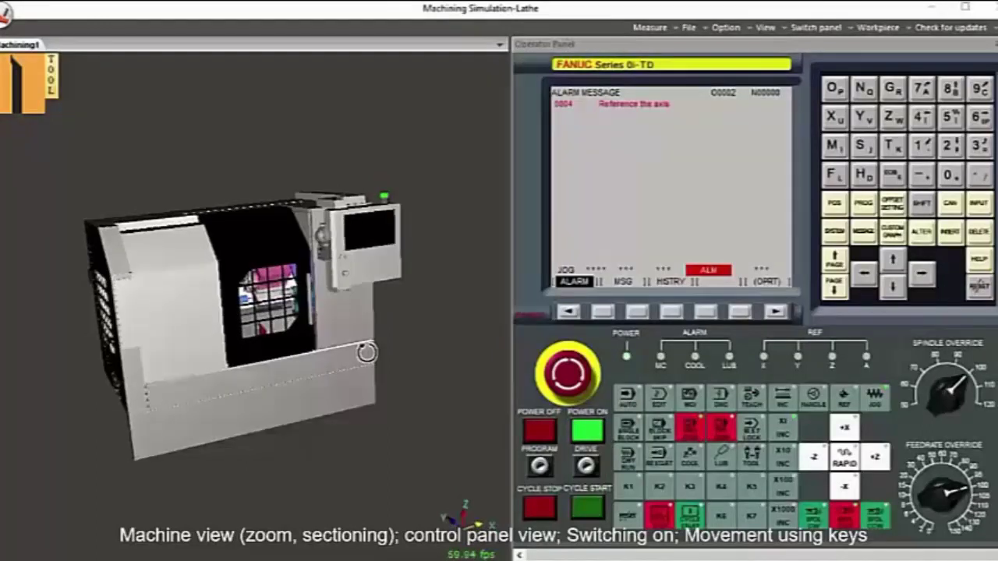
click(311, 305)
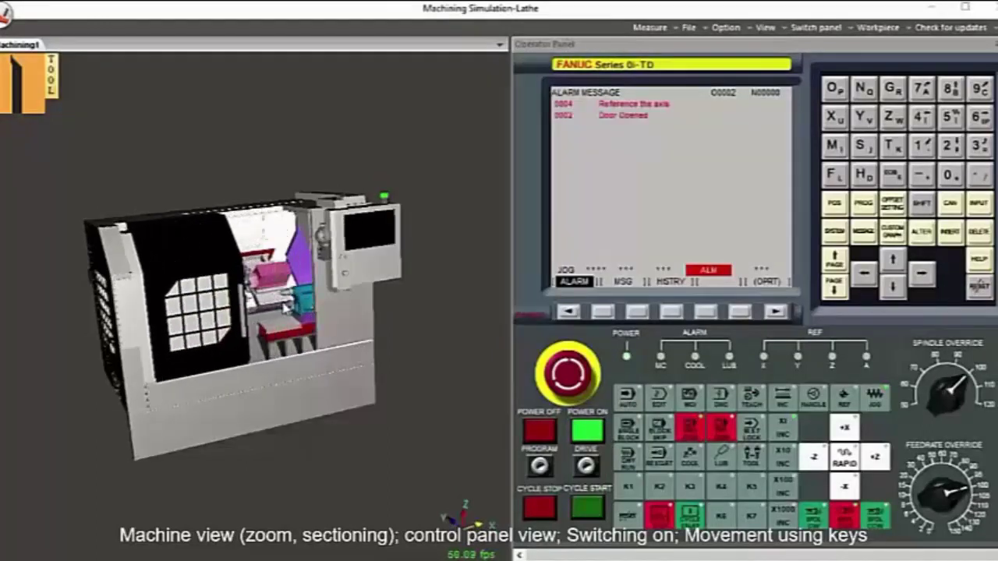
scroll(282, 309, up, 3)
scroll(281, 309, down, 3)
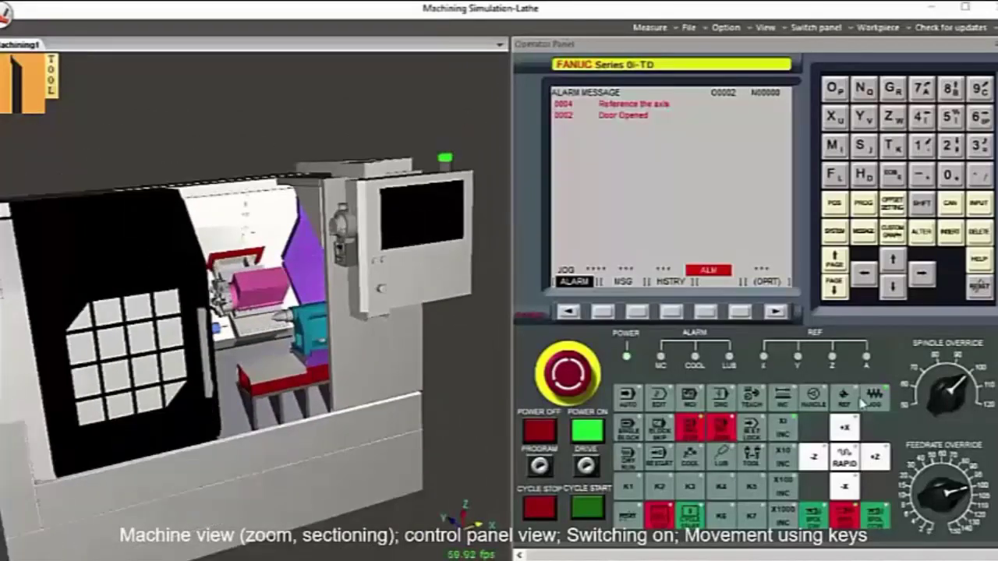
Step: Reference the X and Z axes in REF mode using the +X and +Z directions
click(847, 399)
click(845, 428)
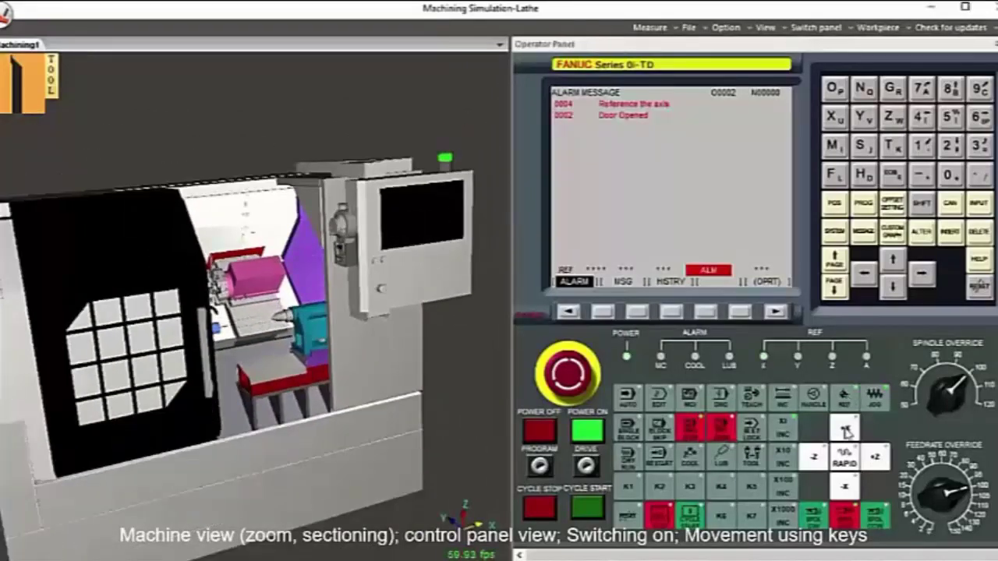
click(873, 460)
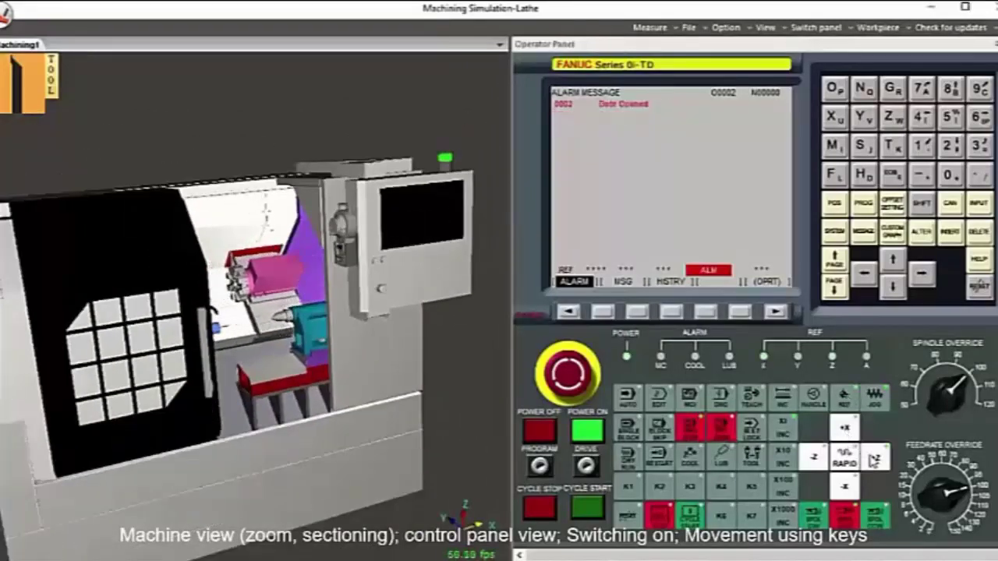
Step: Hide the lathe's outer body so that only the internal components are displayed
scroll(234, 320, up, 1)
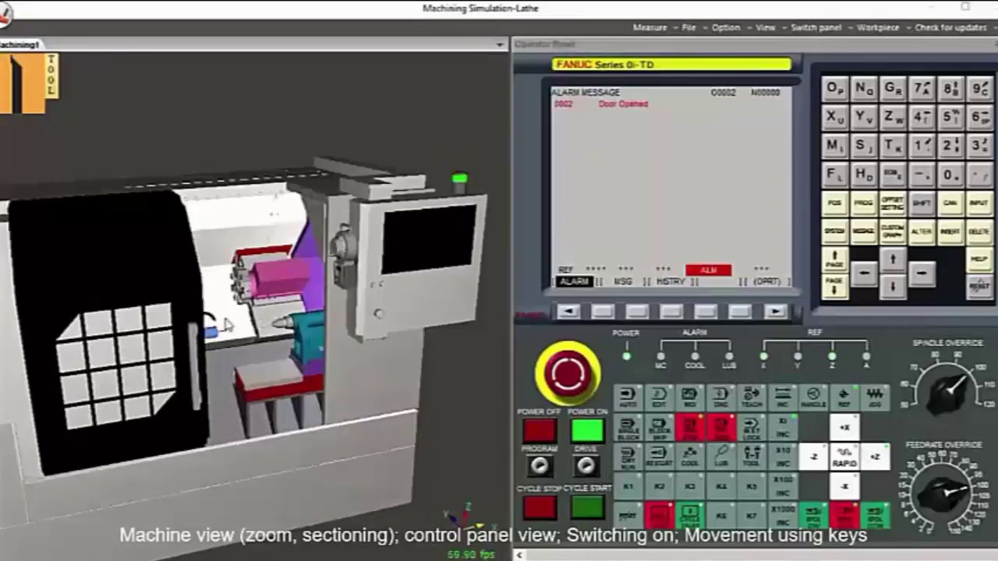
right_click(225, 315)
click(297, 519)
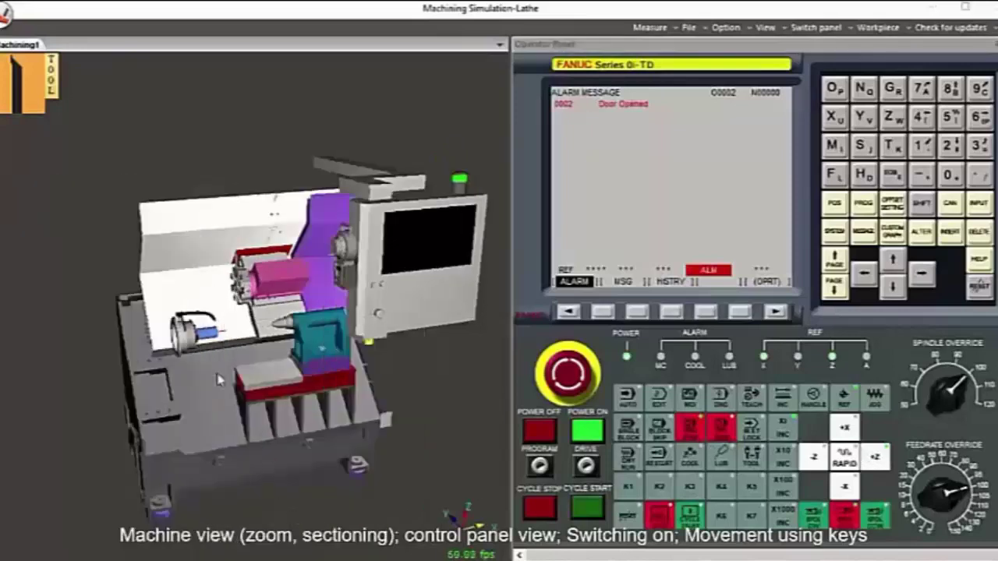
Step: In JOG mode, move the turret towards the workpiece in the -Z and -X directions
scroll(232, 333, up, 3)
scroll(232, 331, up, 2)
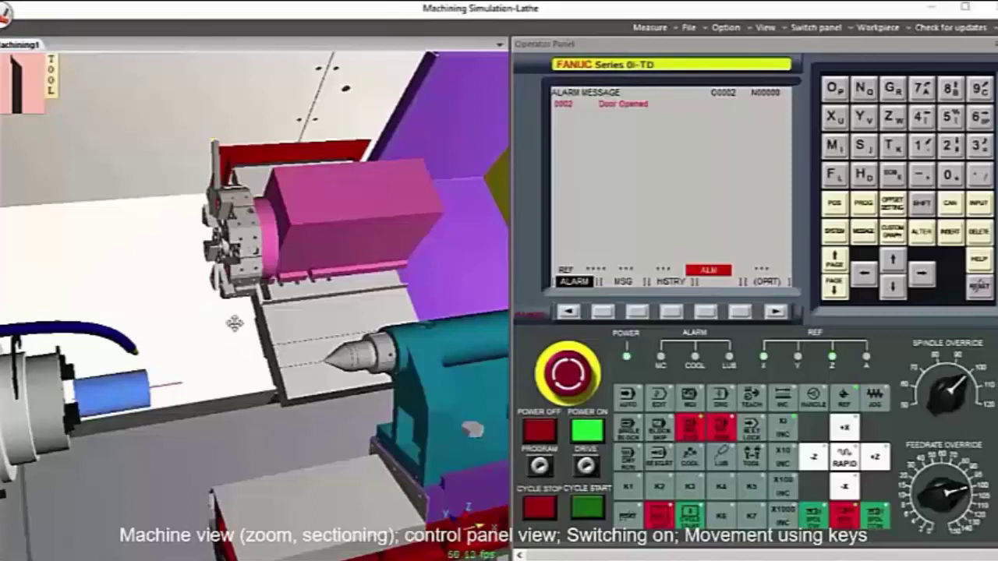
scroll(233, 325, down, 2)
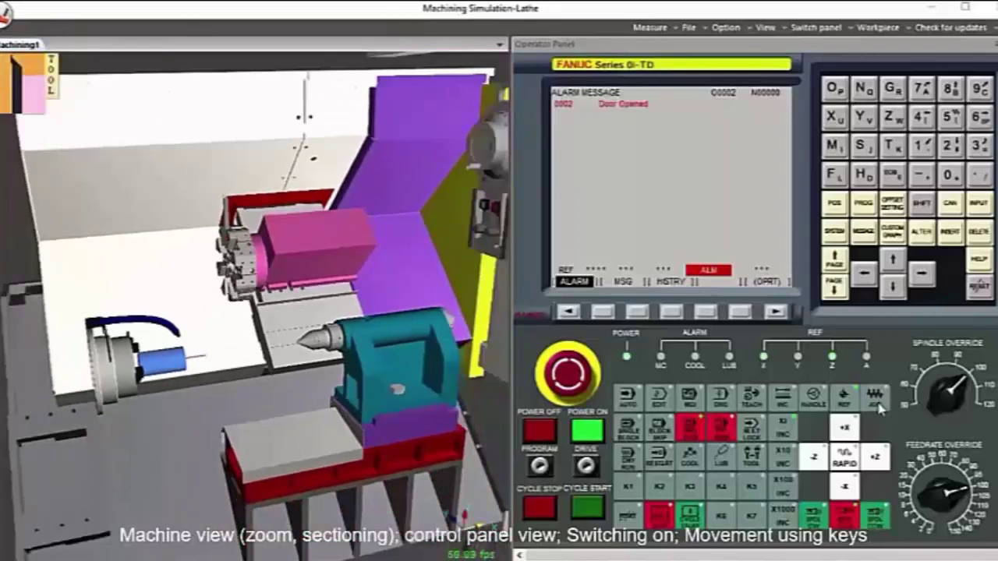
click(878, 399)
click(819, 462)
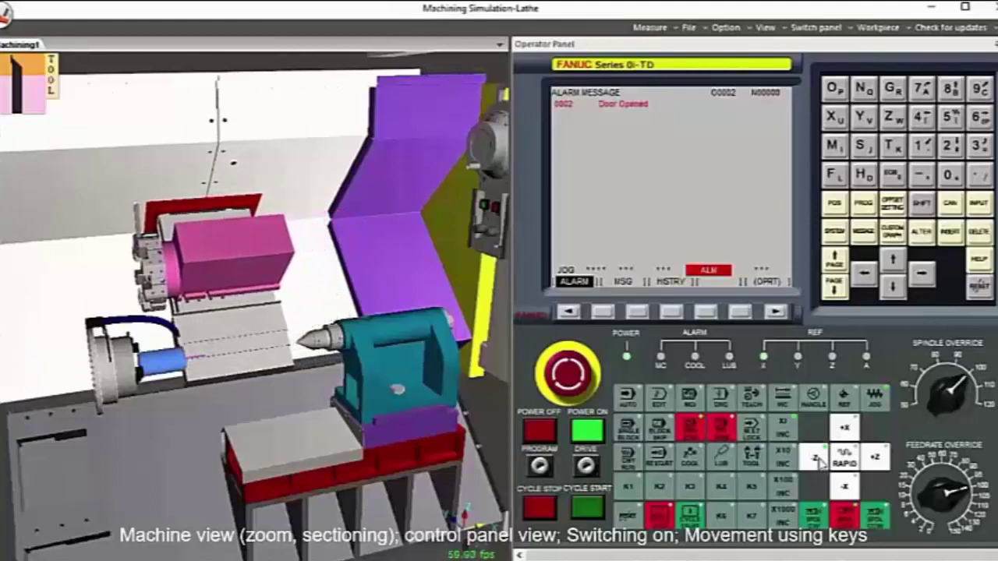
click(845, 488)
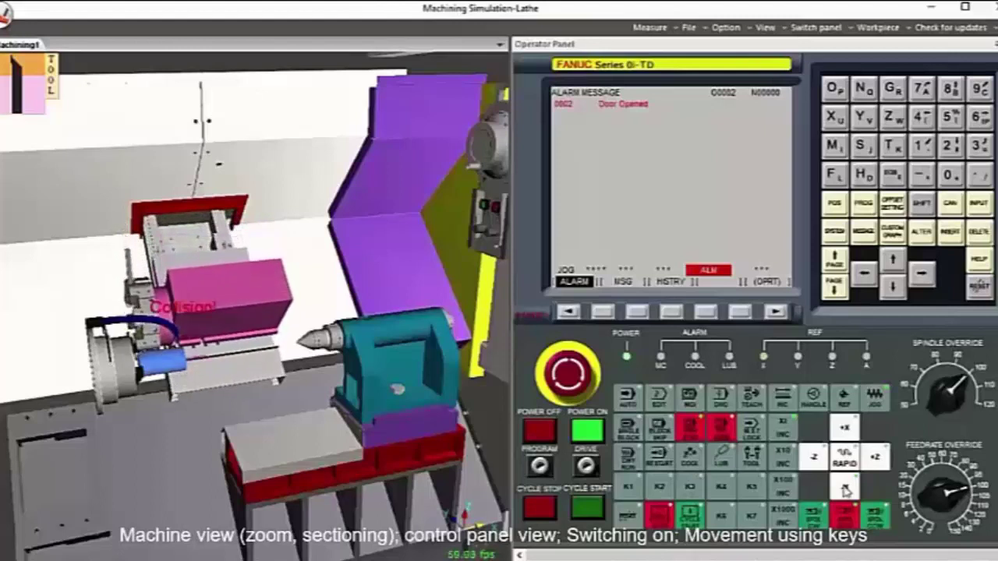
Step: Jog the turret away from the workpiece in +X and +Z, and back towards the chuck in -Z
click(848, 430)
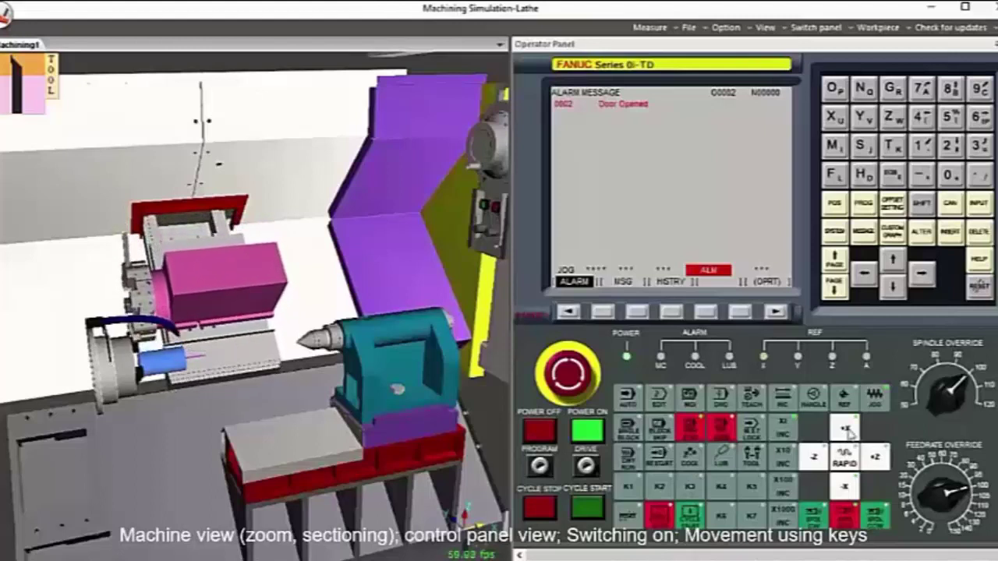
click(879, 460)
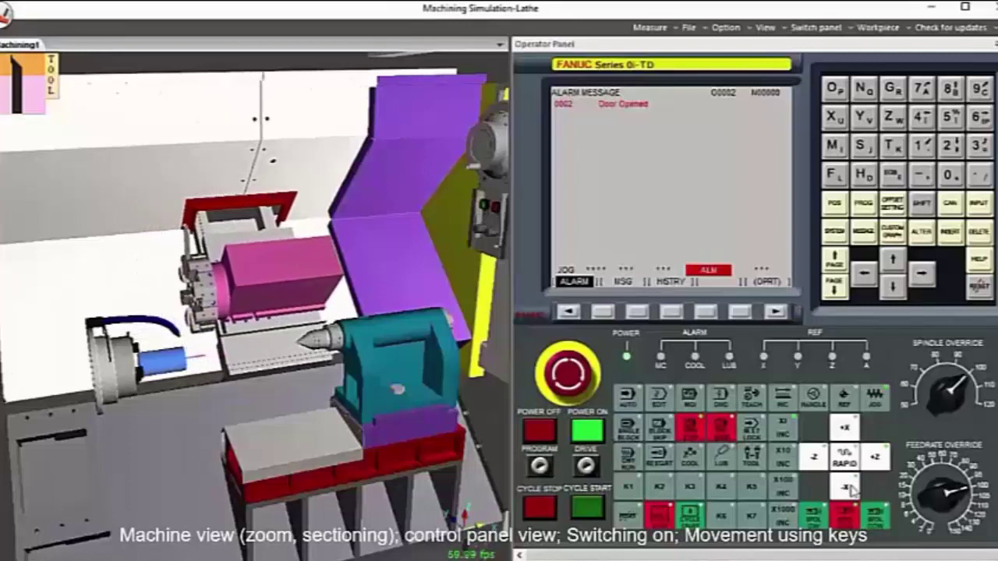
click(816, 458)
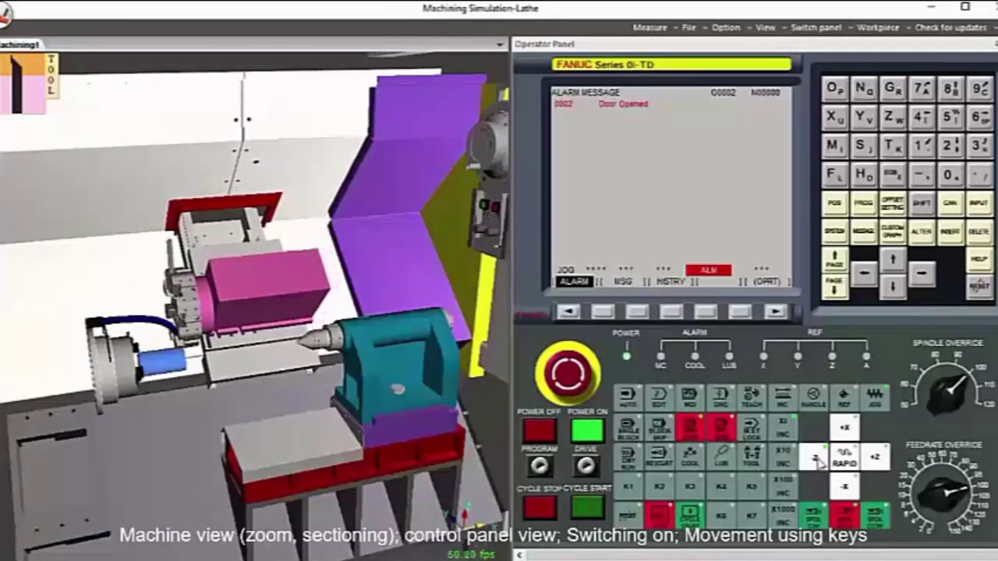
Step: Switch to REF mode and return the turret to its reference position in X and Z
click(843, 398)
click(845, 428)
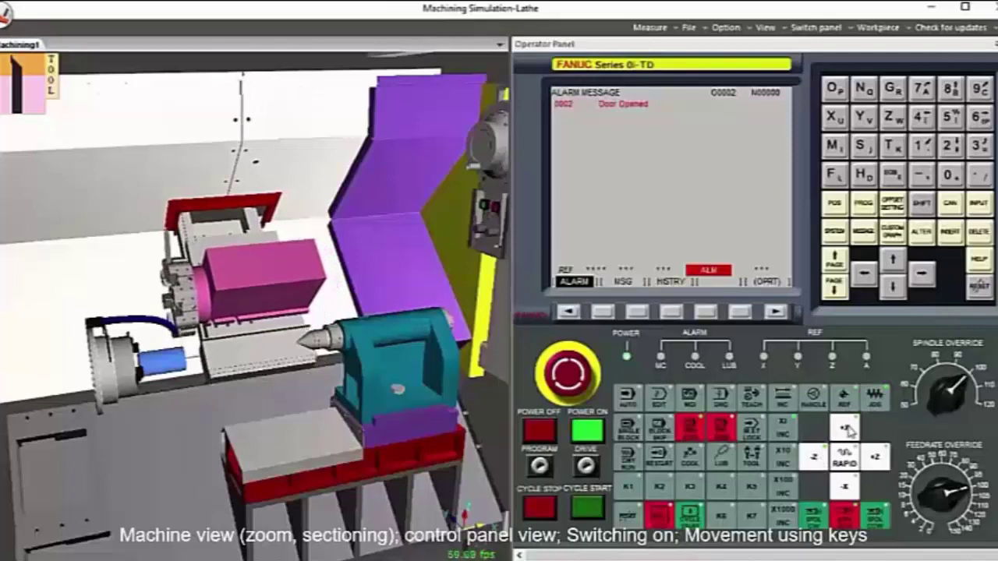
click(873, 460)
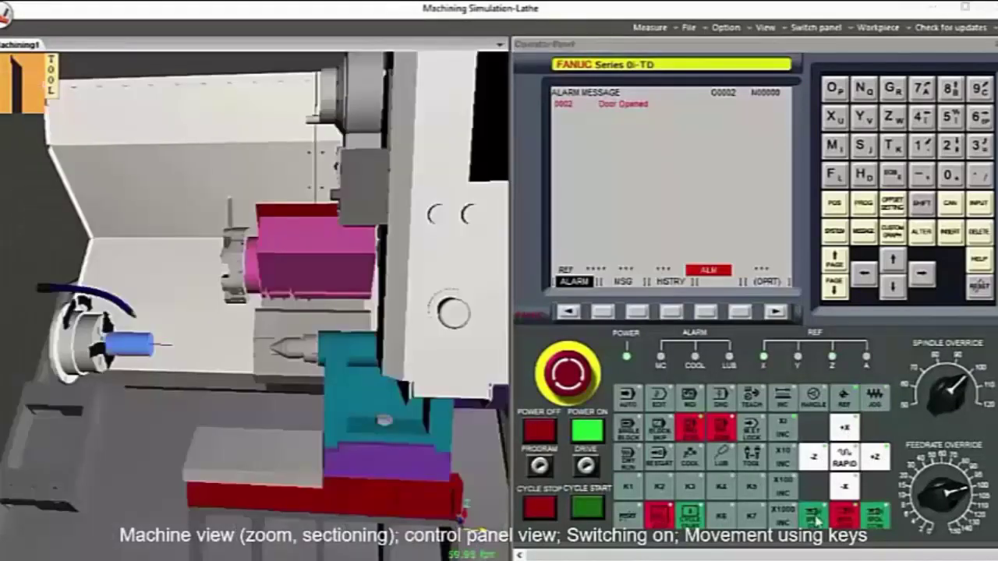
Step: Start the spindle and view the rotating chuck and workpiece up close
click(813, 516)
scroll(112, 408, up, 3)
middle_drag(111, 400, 129, 391)
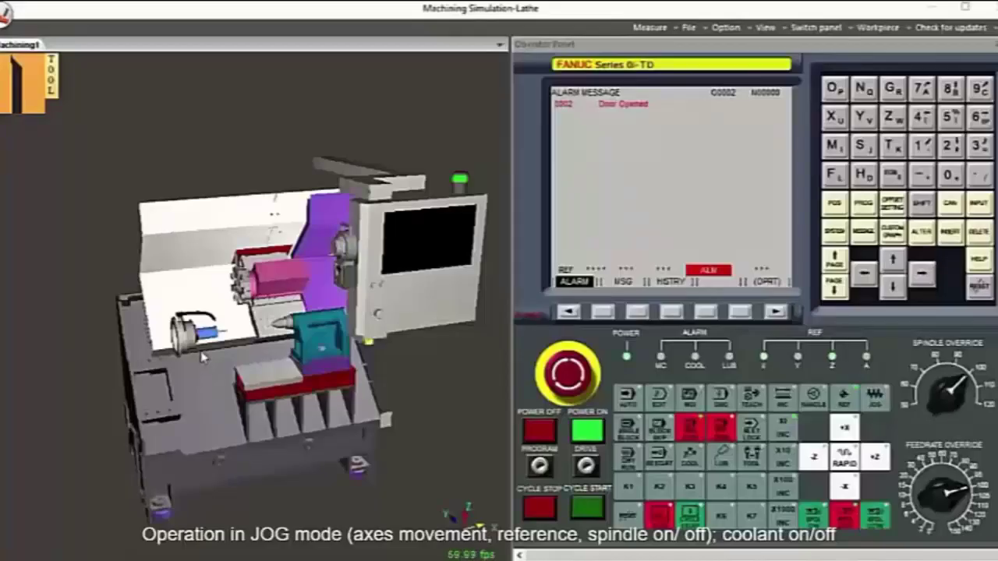
Step: Select JOG mode and jog the turret in -Z and -X towards the workpiece
scroll(231, 333, up, 6)
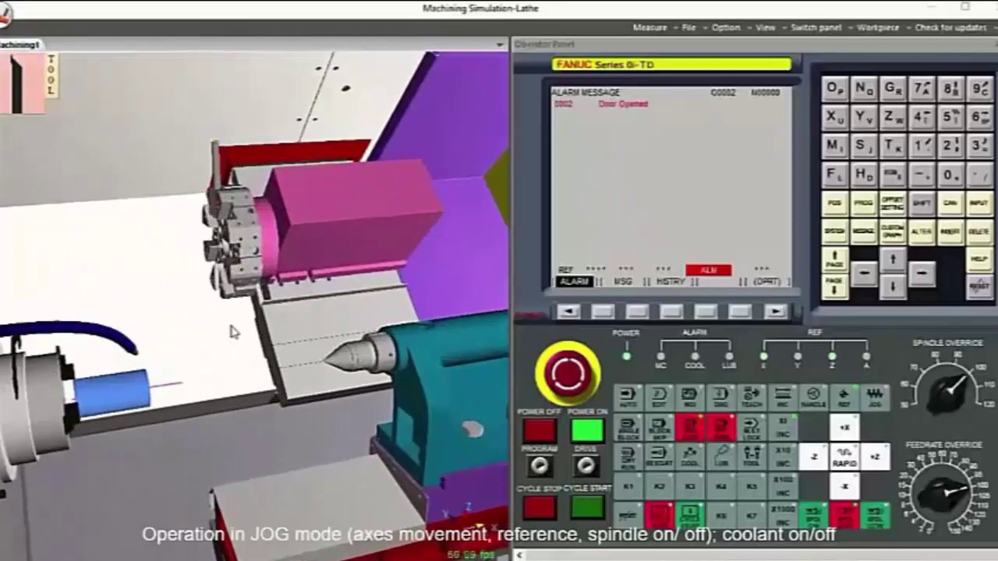
scroll(238, 330, down, 2)
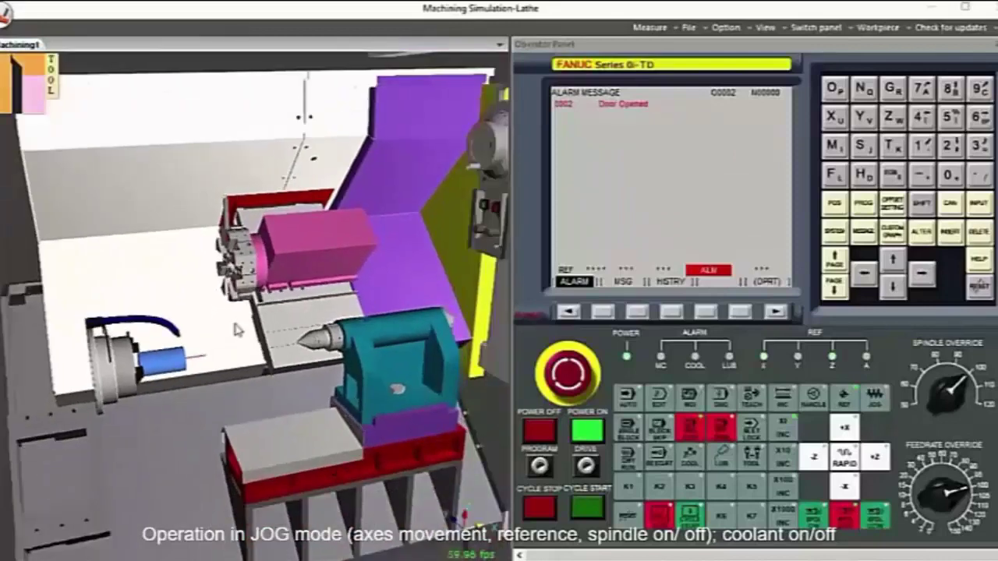
click(876, 399)
click(815, 458)
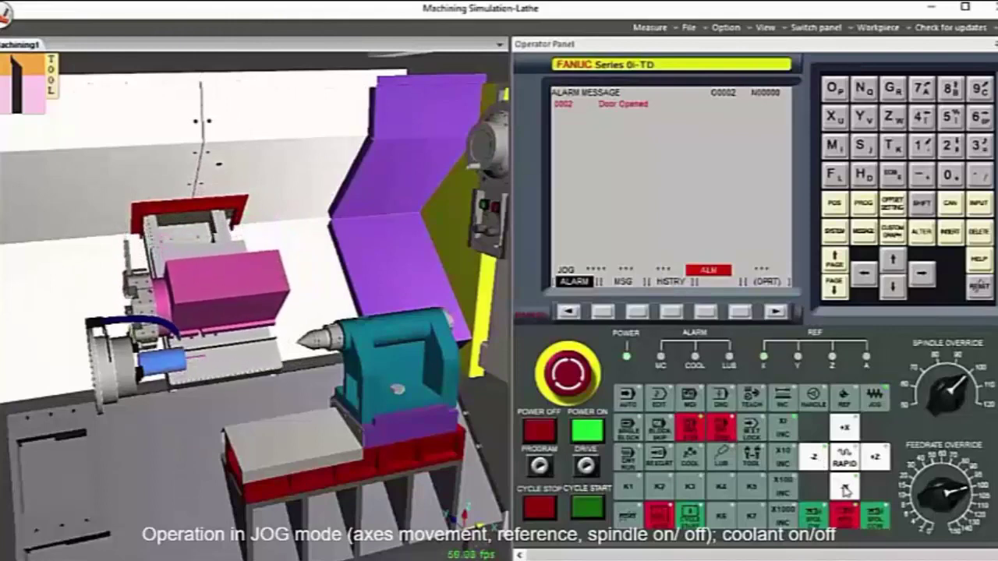
Step: Retract the turret in +X and +Z, and jog it back in the -X and -Z directions
click(844, 428)
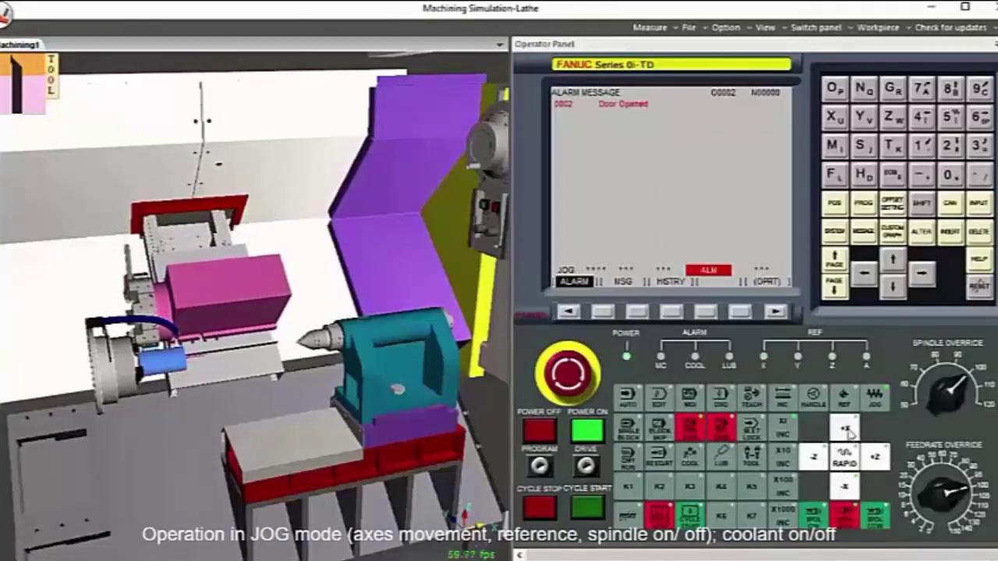
click(876, 458)
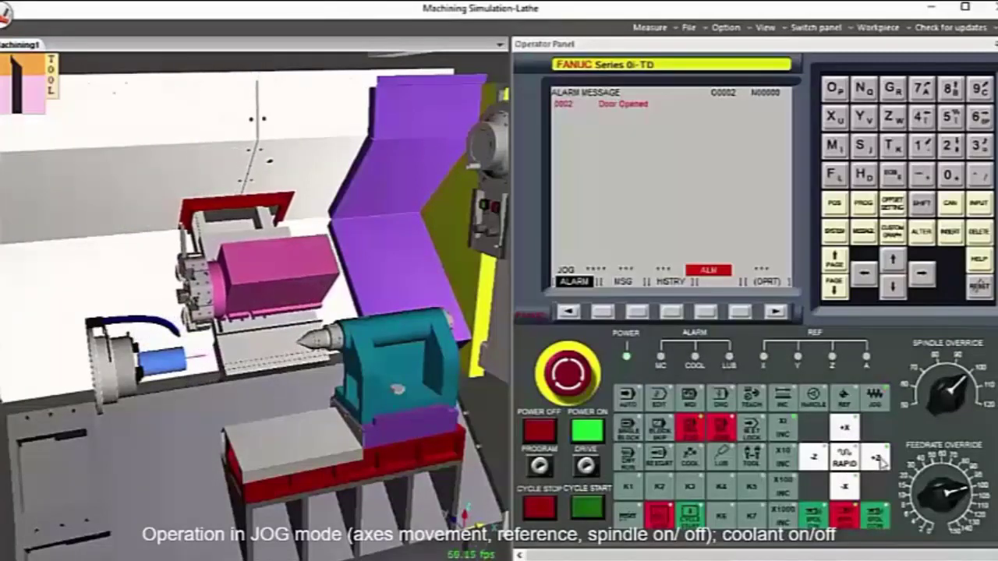
click(850, 487)
click(815, 458)
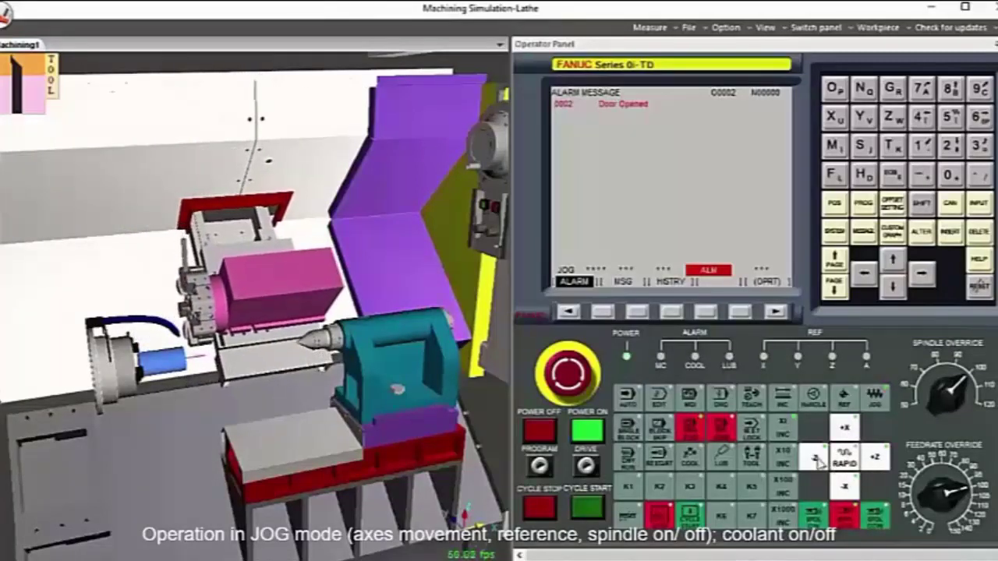
Step: Return the X and Z axes to their reference positions using REF mode
click(842, 399)
click(845, 429)
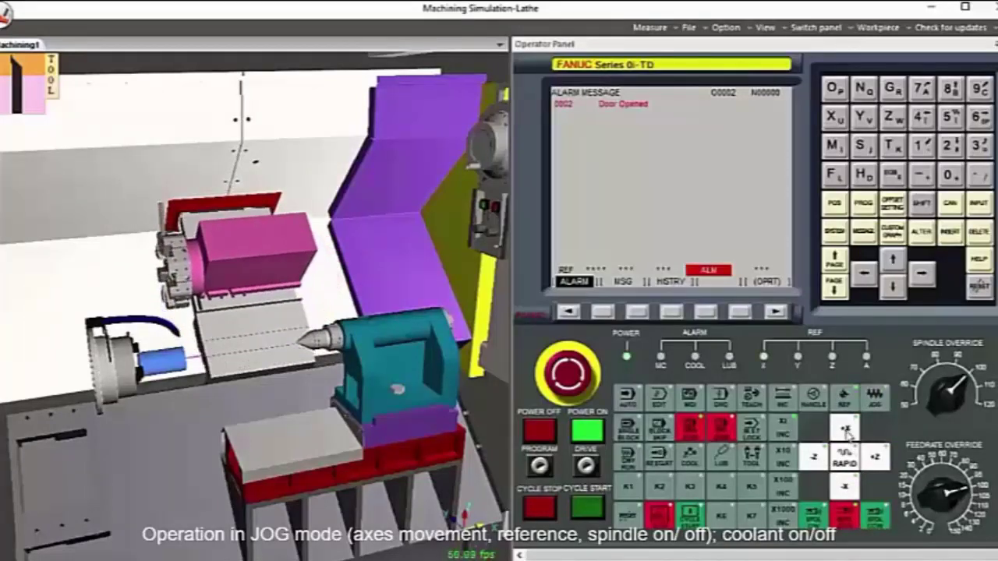
click(875, 460)
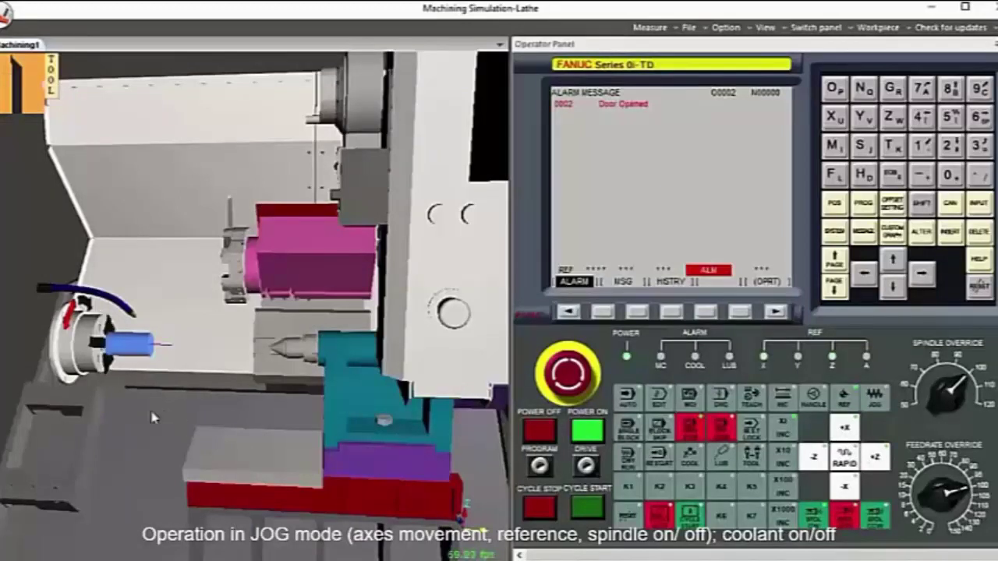
Step: Stop and restart the spindle in the opposite direction, and adjust the spindle speed override
scroll(152, 418, up, 3)
middle_drag(110, 397, 129, 389)
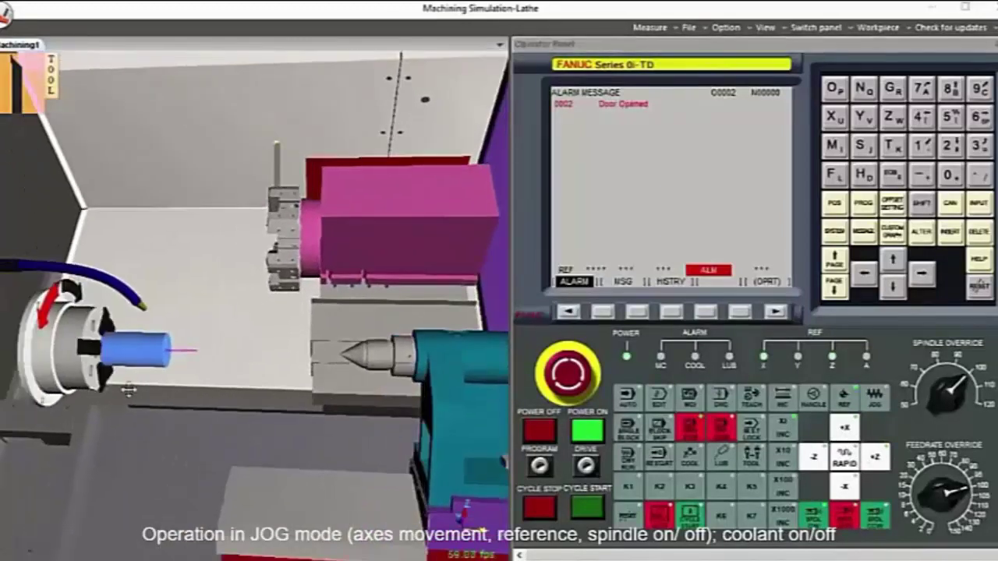
click(847, 520)
click(877, 524)
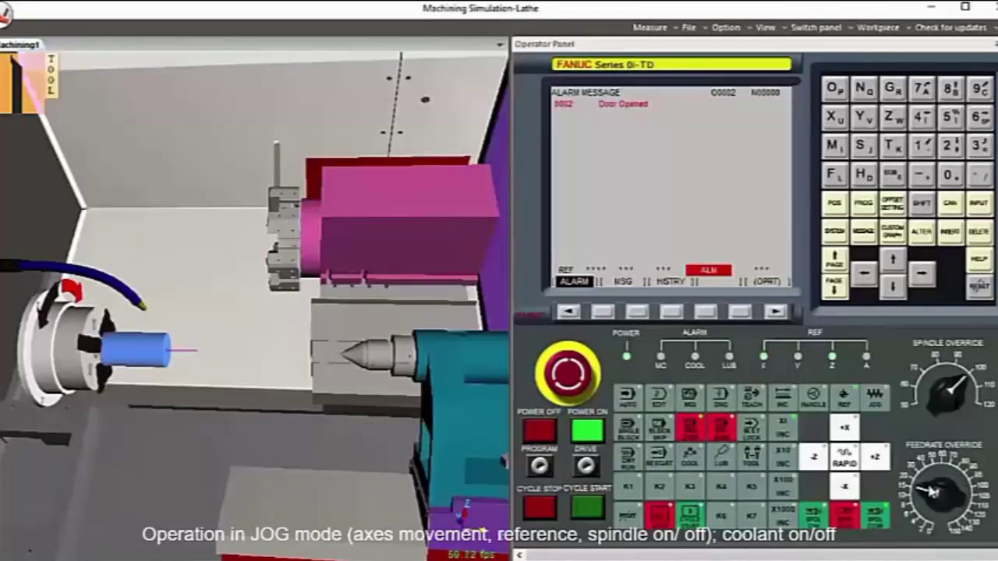
drag(943, 394, 970, 373)
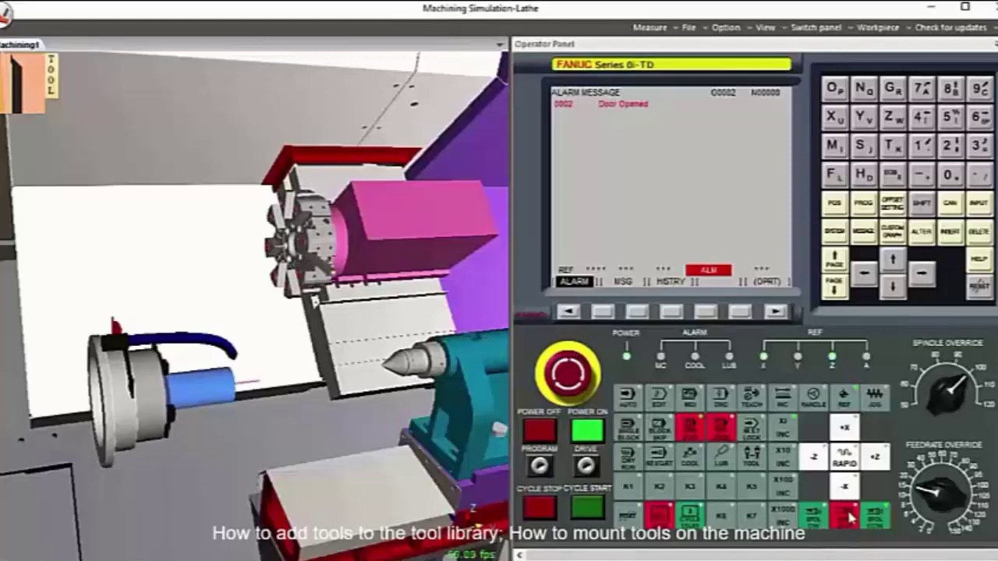
Step: Remove all tools from the lathe turret
scroll(232, 331, down, 3)
middle_drag(232, 331, 247, 358)
middle_drag(361, 382, 378, 398)
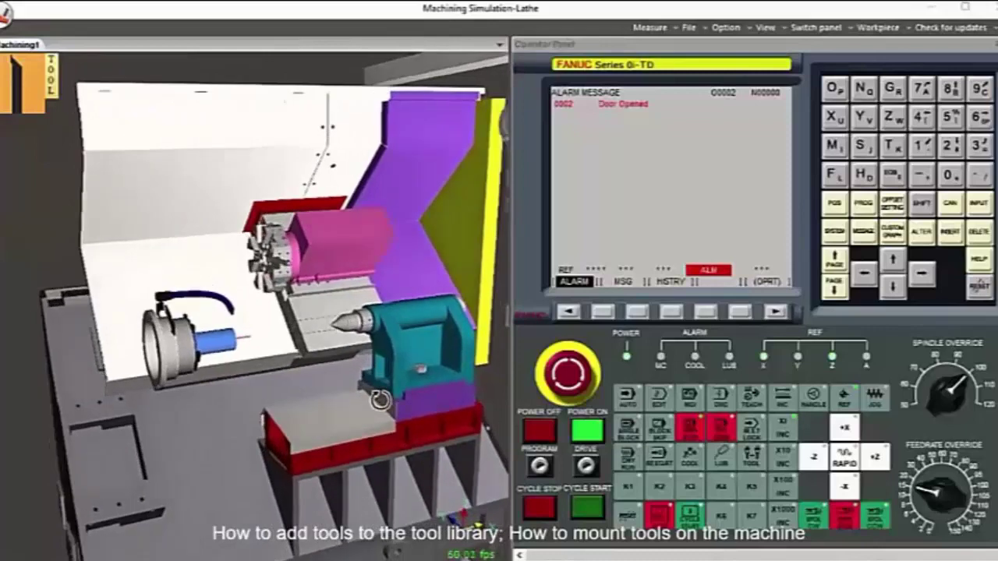
right_click(286, 245)
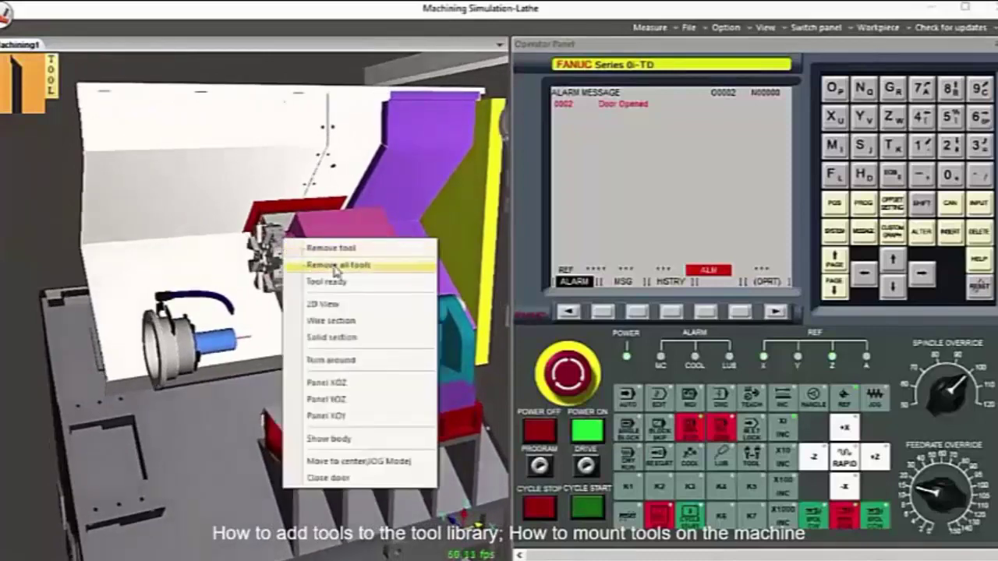
click(312, 265)
scroll(303, 259, up, 4)
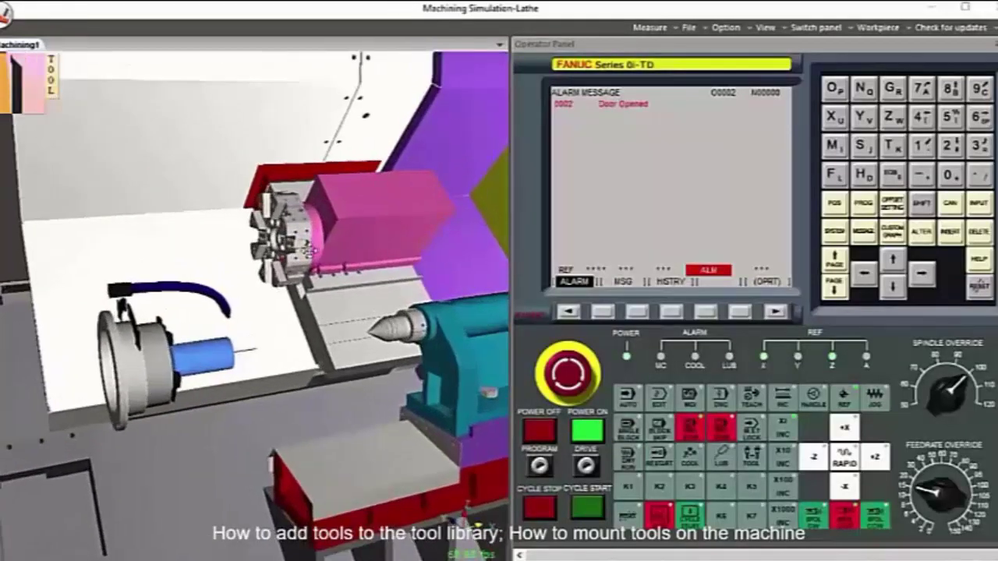
Step: Open the tool library and delete all four existing tools: numbers 1, 10, 7 and 3
click(20, 96)
mouse_move(508, 102)
mouse_down()
mouse_move(535, 104)
mouse_move(525, 105)
mouse_up()
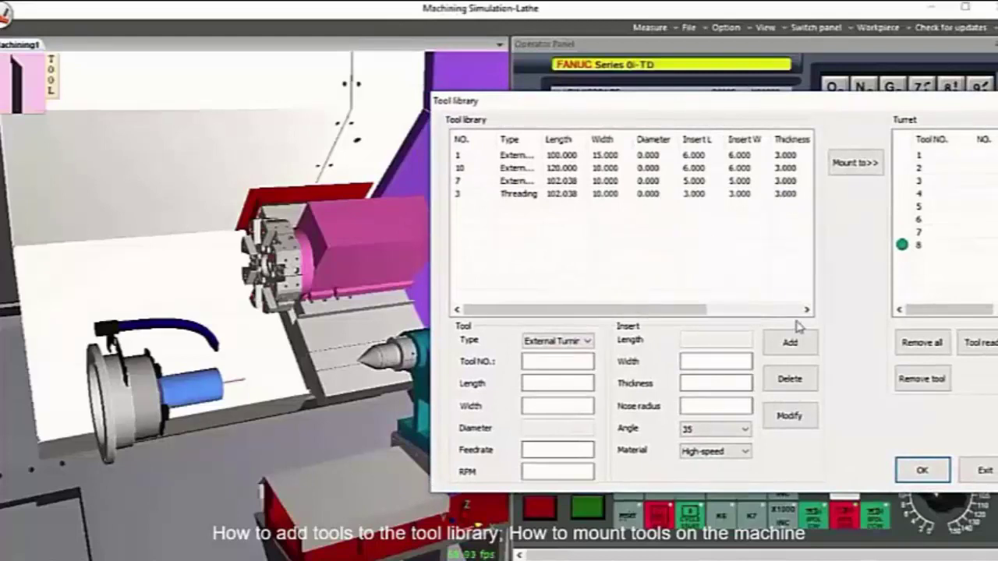
click(691, 167)
click(702, 155)
click(779, 387)
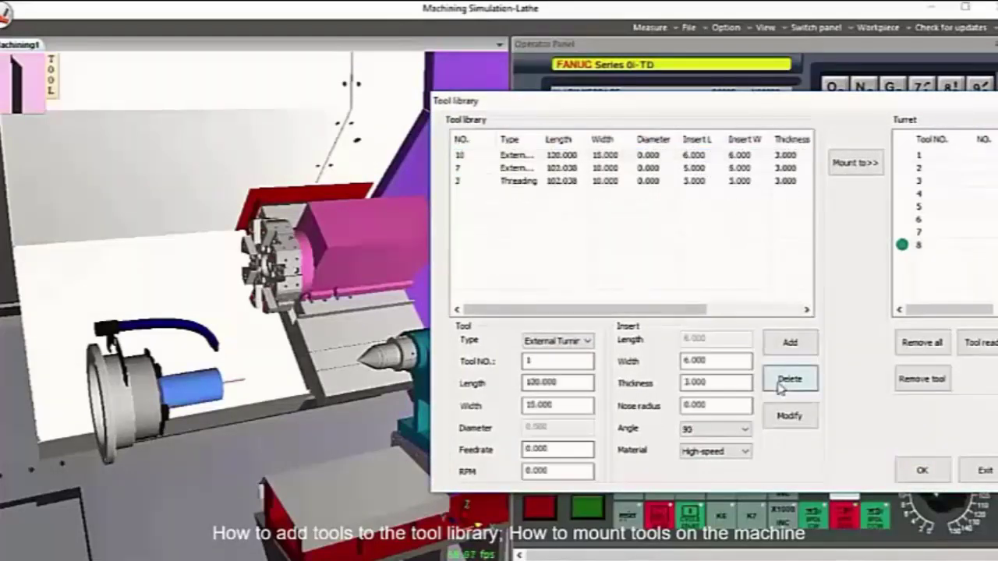
click(655, 155)
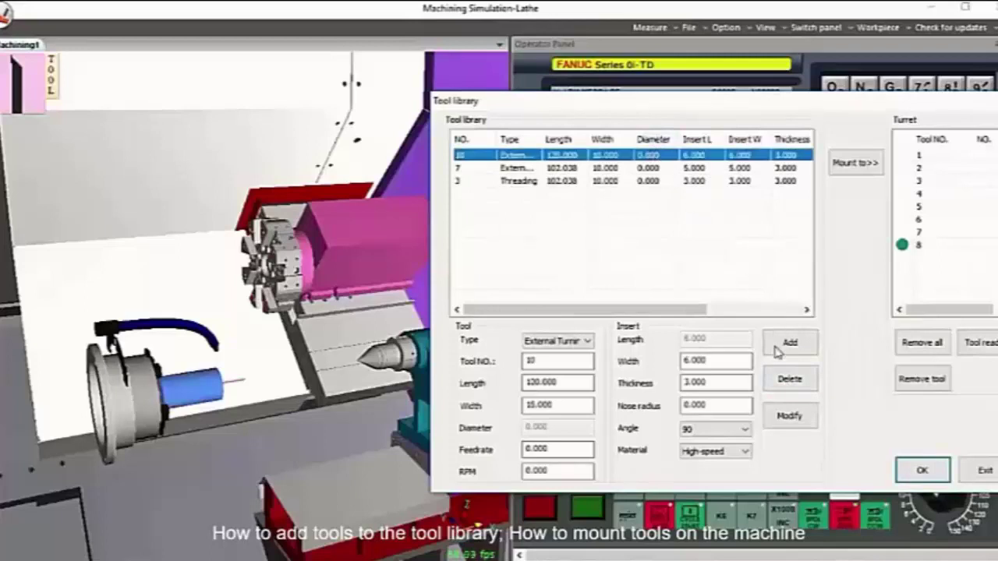
click(786, 382)
click(601, 155)
click(786, 380)
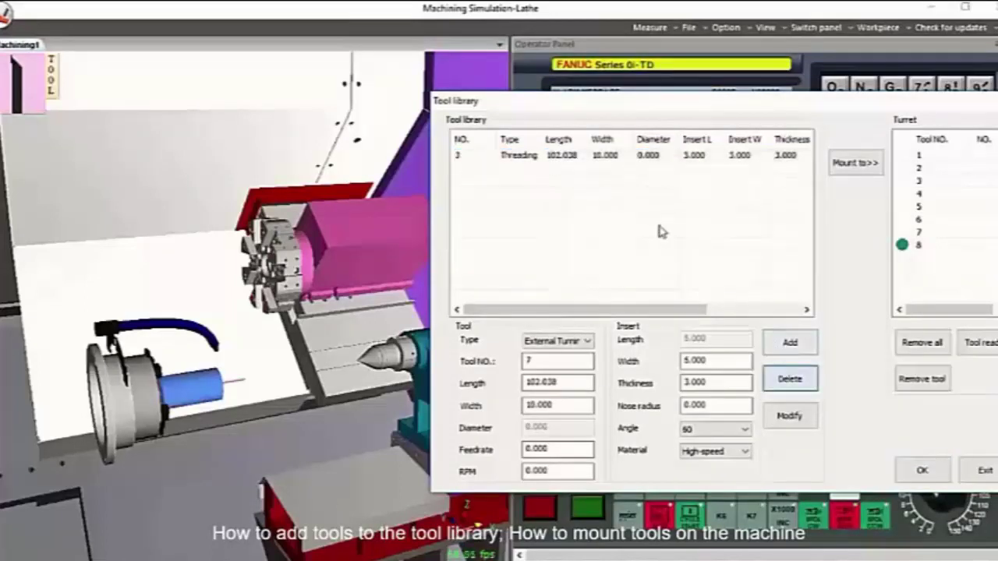
click(593, 156)
click(786, 379)
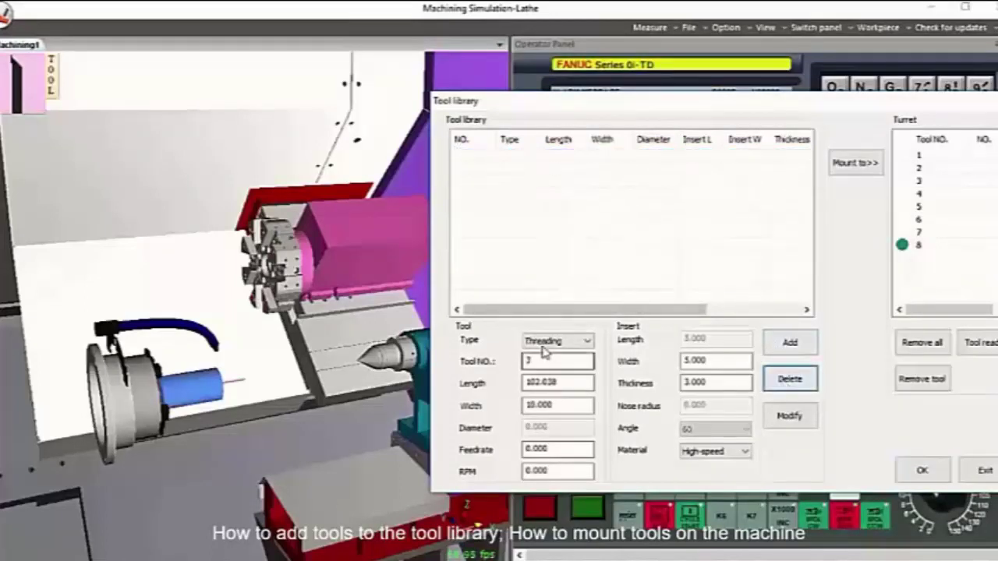
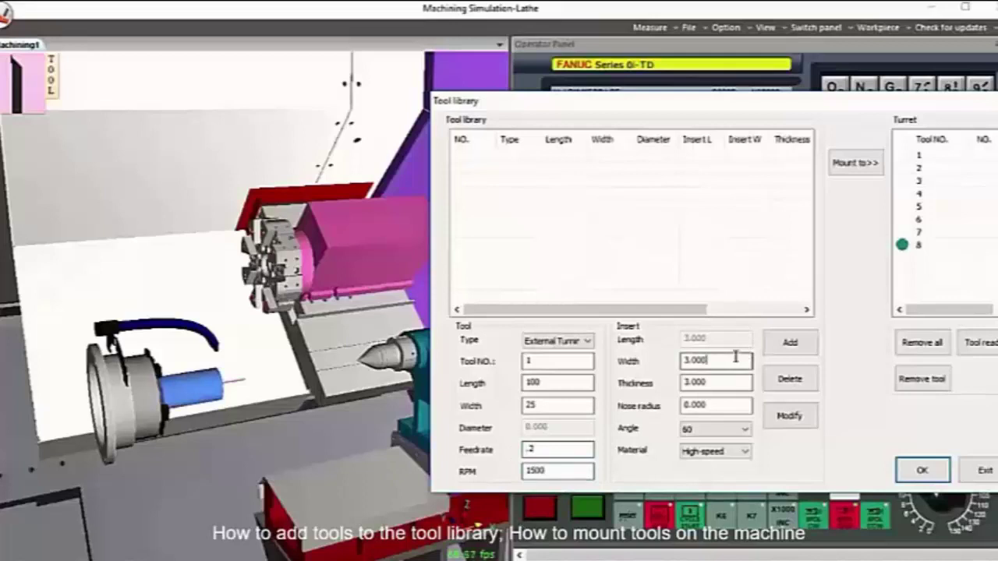
Step: Add External Turning tool 1 with length 100, width 25, feedrate .2 and RPM 1500, and mount it on turret station 1
click(806, 343)
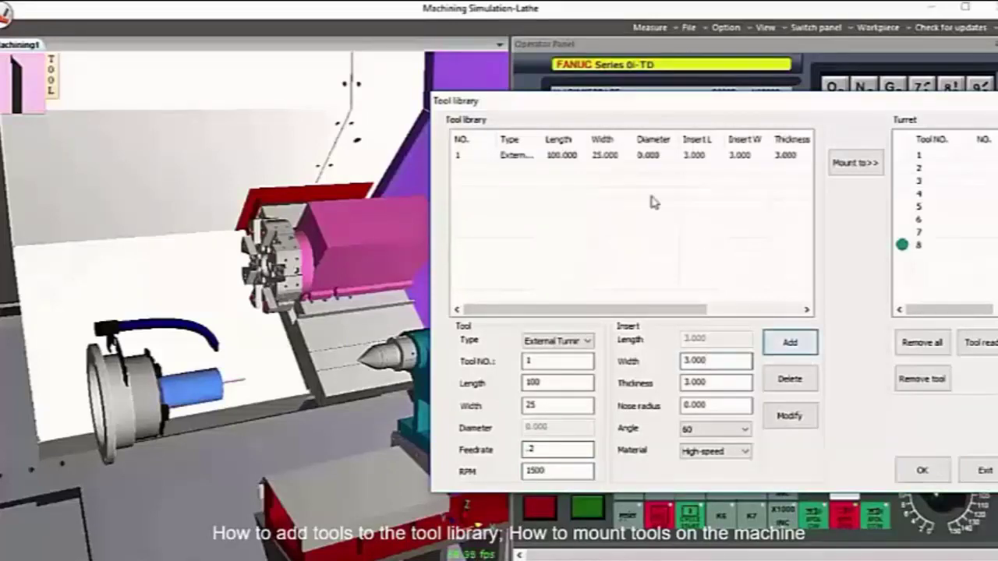
click(641, 158)
click(846, 166)
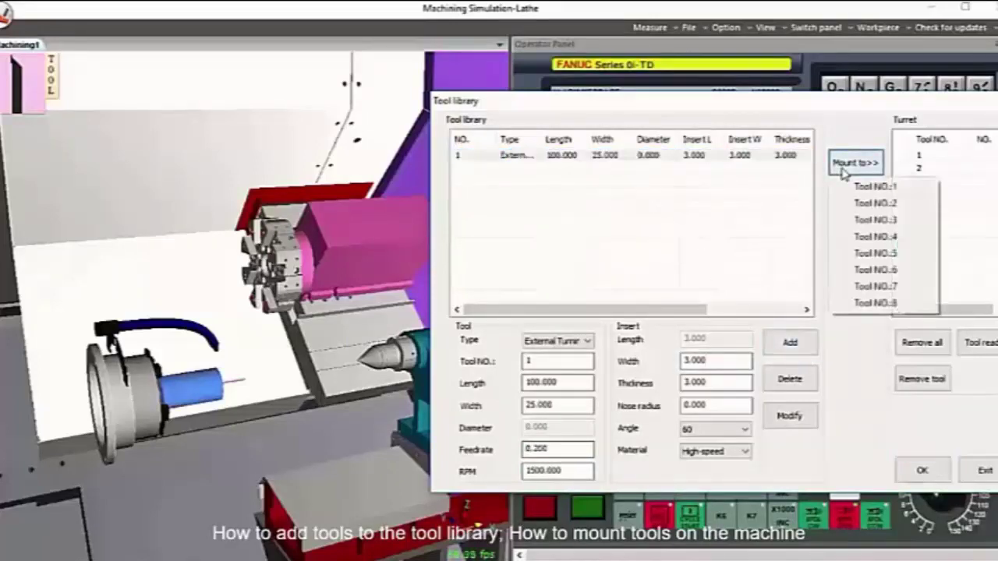
click(864, 187)
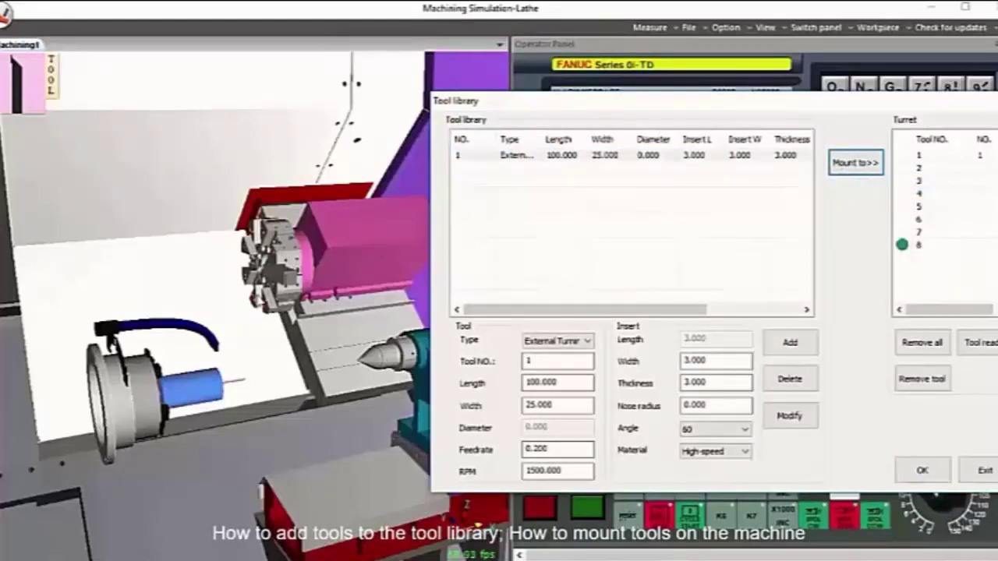
scroll(301, 257, up, 5)
mouse_move(315, 262)
middle_down()
mouse_move(299, 311)
mouse_move(346, 295)
mouse_move(326, 277)
middle_up()
scroll(299, 304, up, 2)
middle_drag(290, 245, 298, 262)
scroll(284, 230, down, 4)
drag(294, 346, 311, 308)
middle_drag(311, 308, 336, 304)
Step: Add a Drill to the tool library as tool number 2 with a diameter of 10.0
click(585, 343)
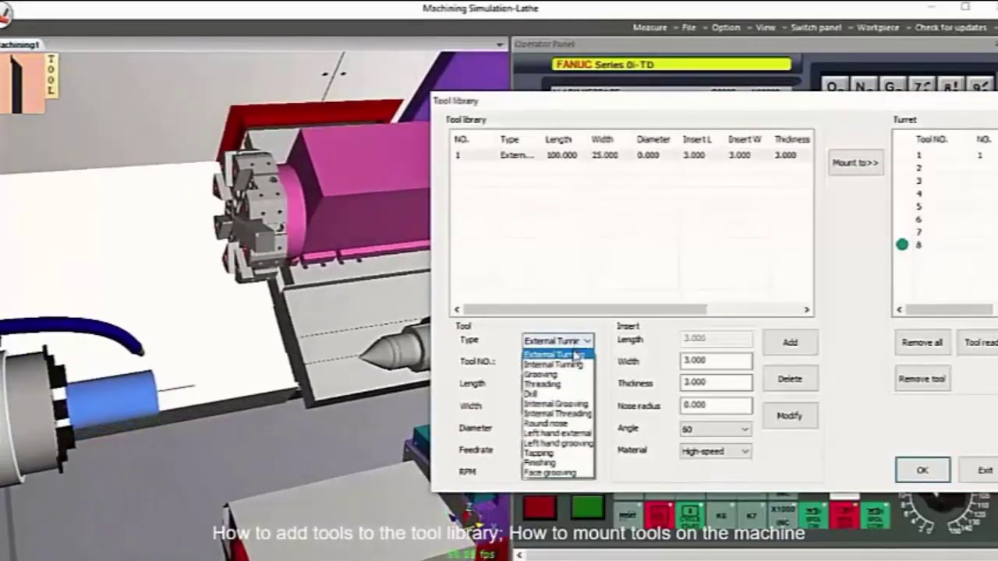
click(558, 395)
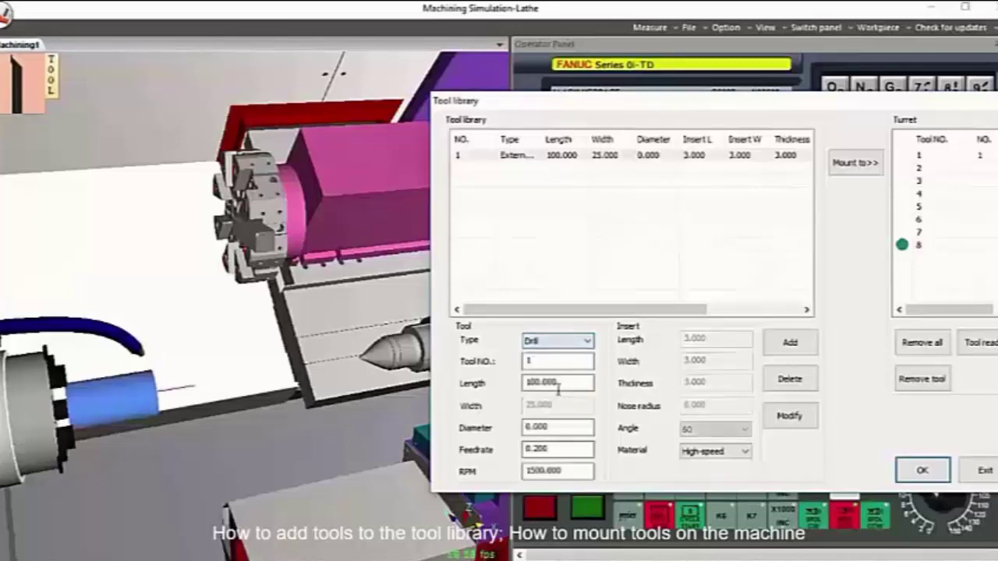
click(527, 361)
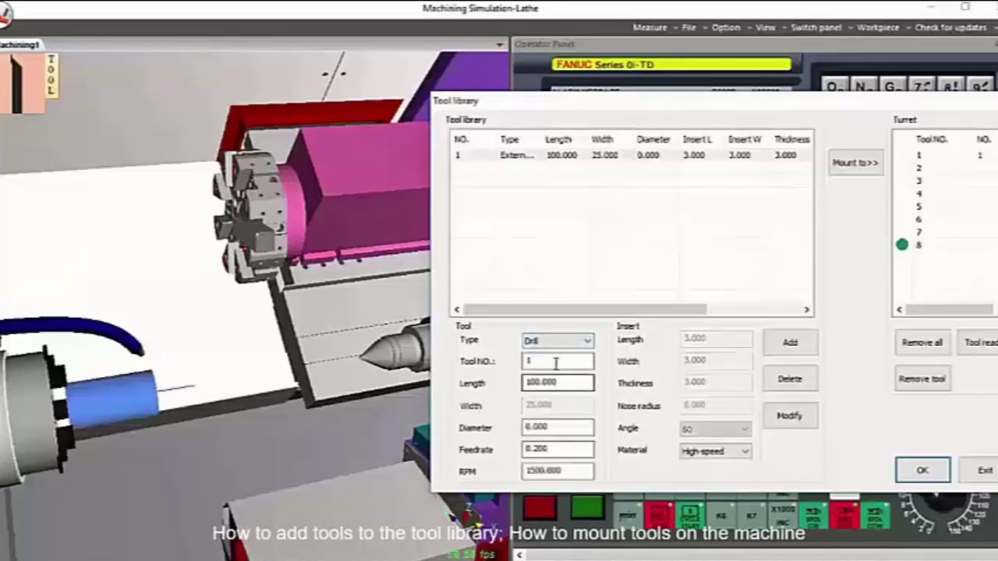
double_click(567, 426)
text(10.)
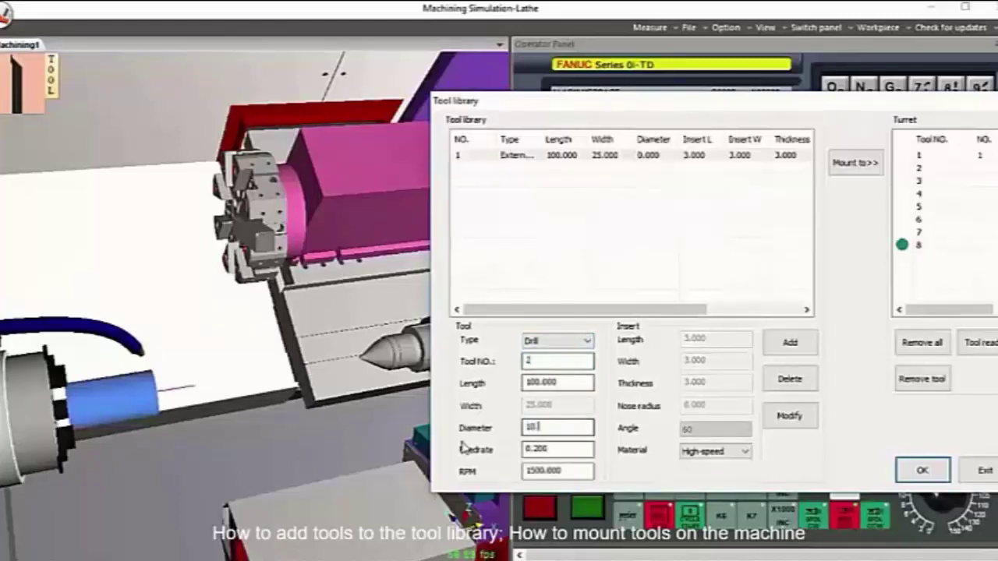
text(0)
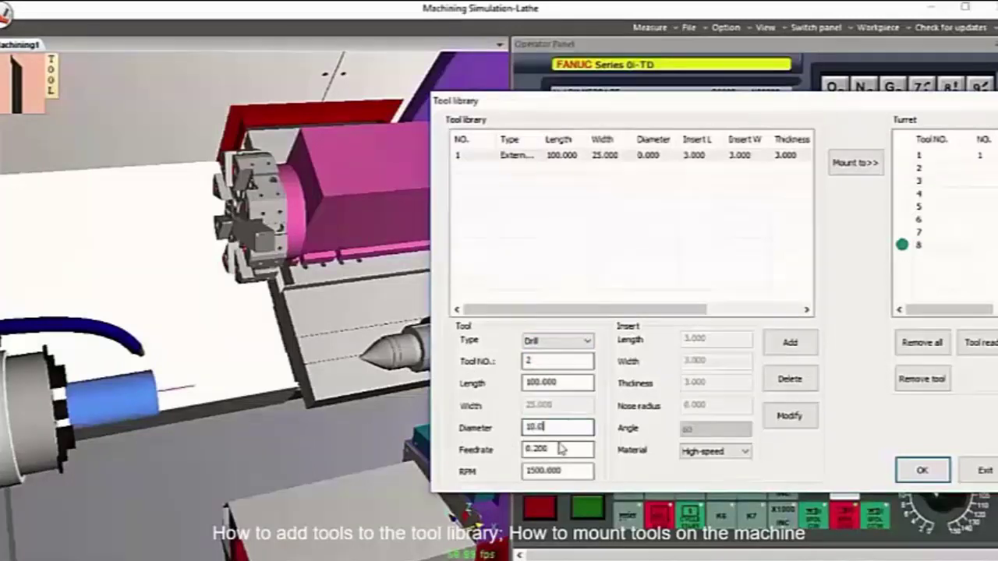
click(796, 344)
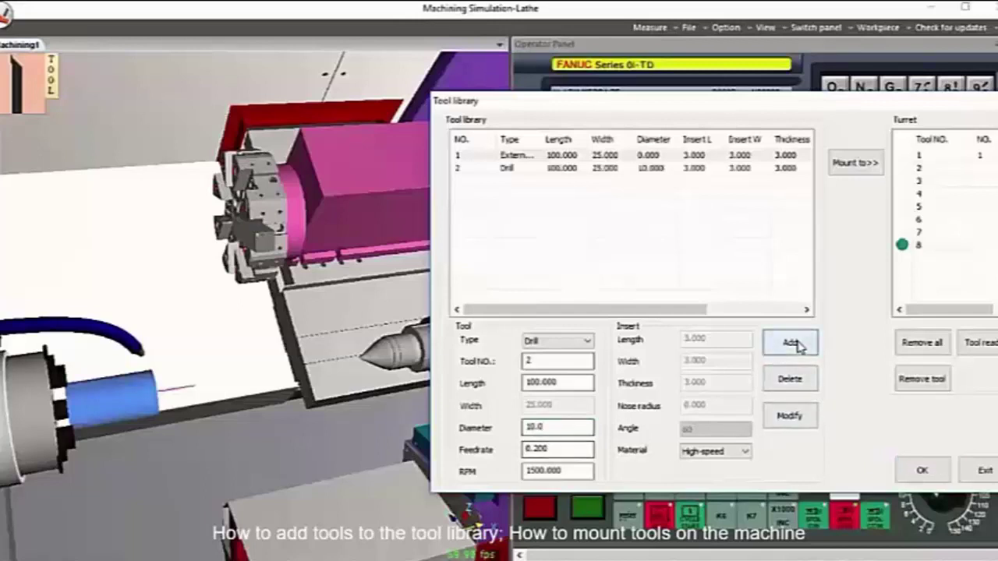
Step: Mount the drill on turret station 2 and inspect it on the machine
click(507, 167)
click(850, 162)
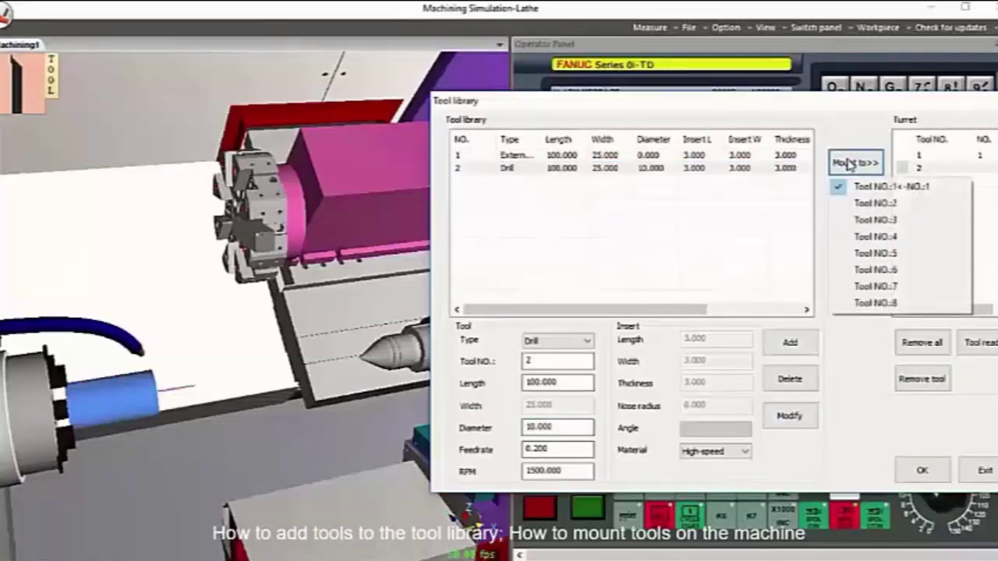
click(860, 204)
mouse_move(251, 204)
middle_down()
mouse_move(234, 194)
mouse_move(248, 211)
middle_up()
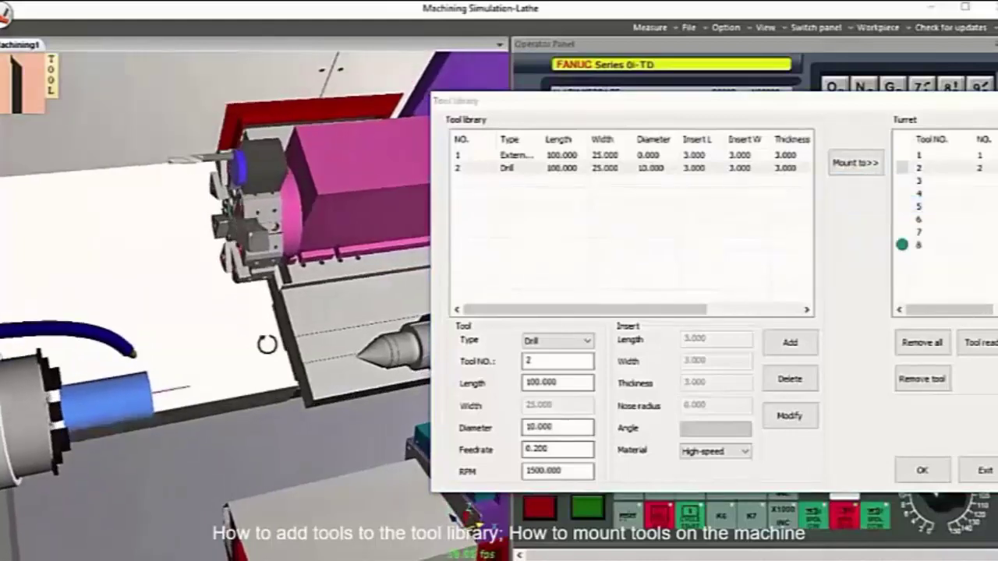
middle_drag(267, 344, 276, 226)
scroll(294, 209, up, 2)
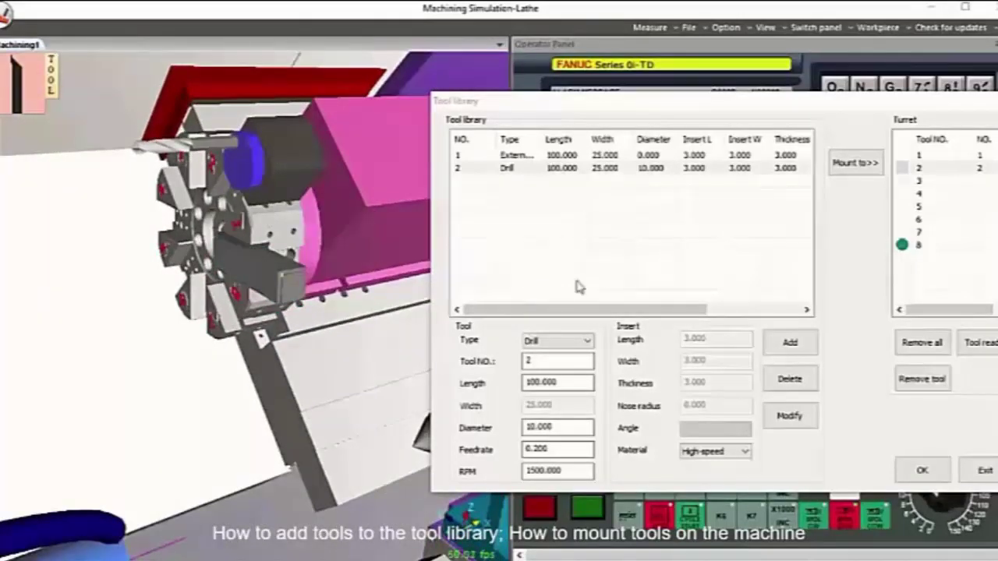
Step: Add a Finishing tool to the tool library as tool number 3
click(577, 343)
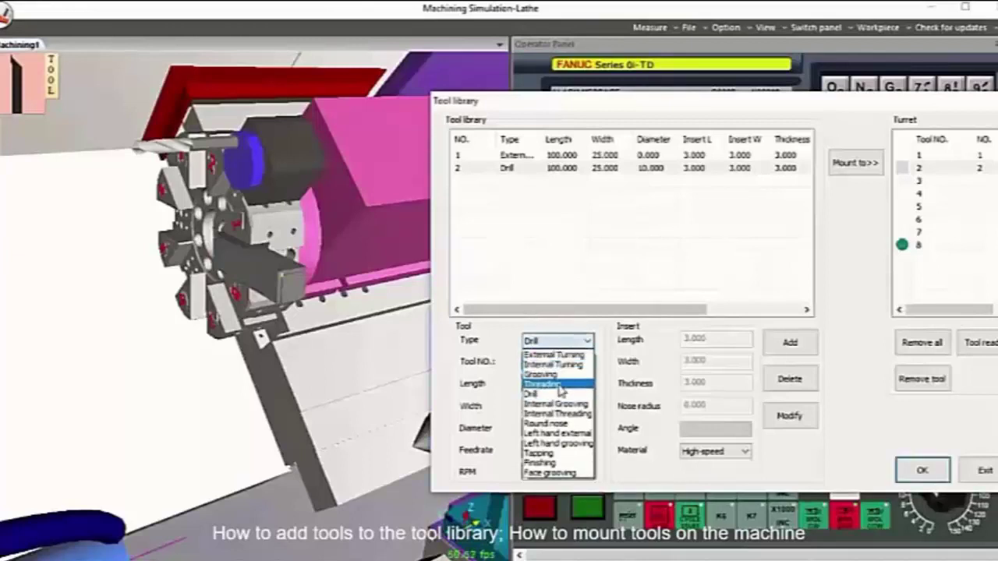
click(556, 463)
click(558, 361)
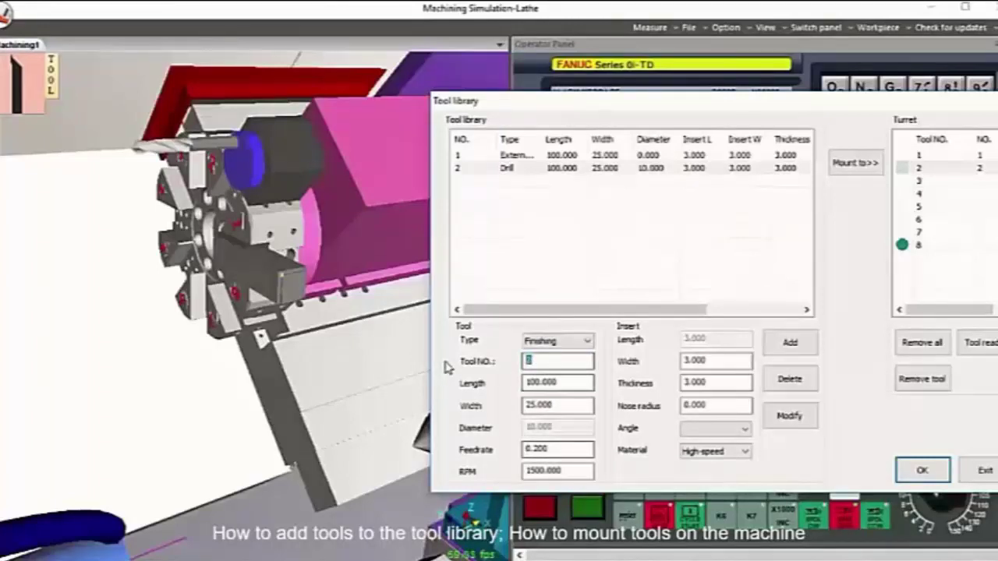
key(Tab)
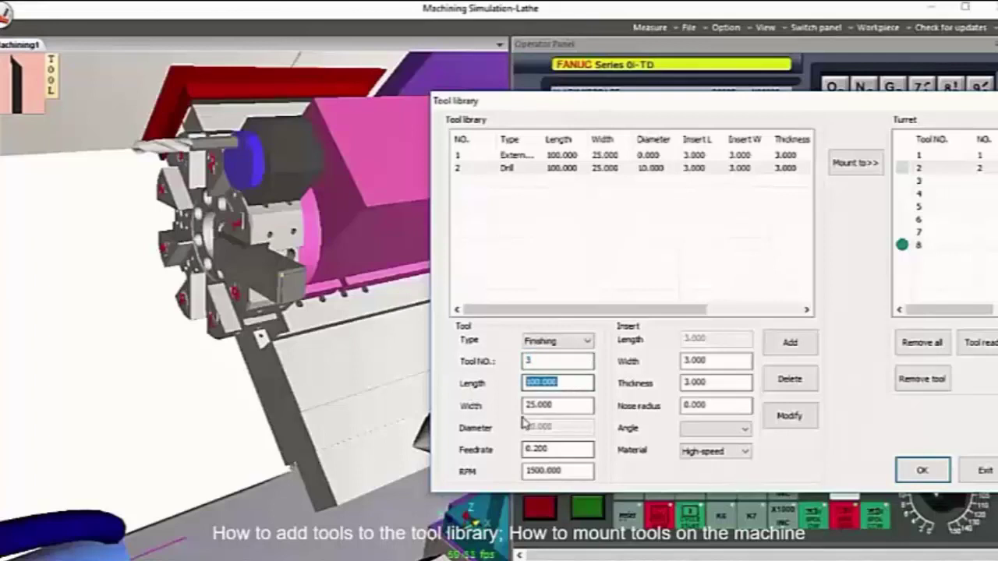
click(796, 349)
Step: Mount the finishing tool on turret station 3 and inspect it on the machine
click(761, 181)
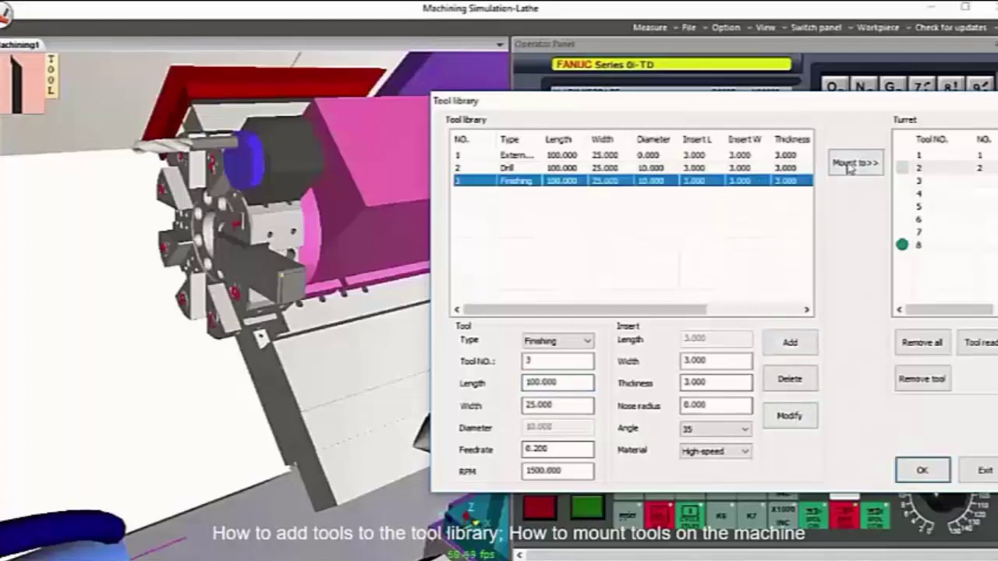
click(850, 165)
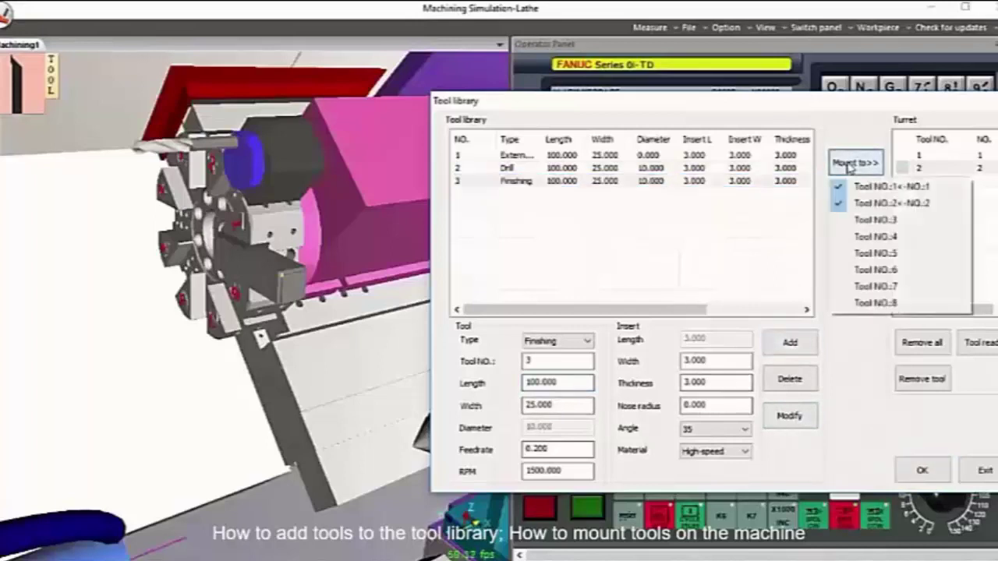
click(896, 219)
click(278, 201)
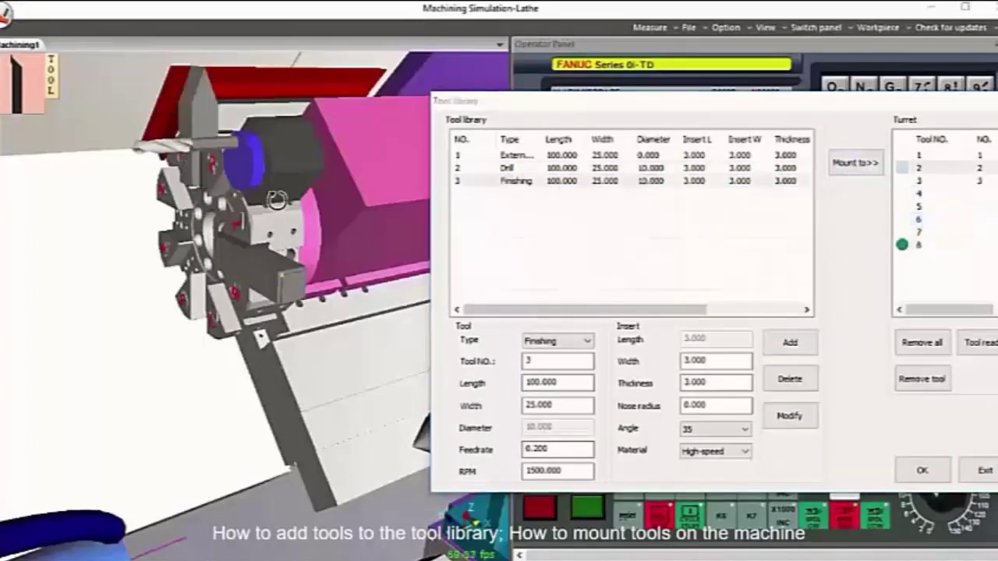
scroll(264, 185, down, 2)
drag(264, 185, 266, 205)
Step: Review the available tool types and insert materials, and accept the tool library setup
click(557, 340)
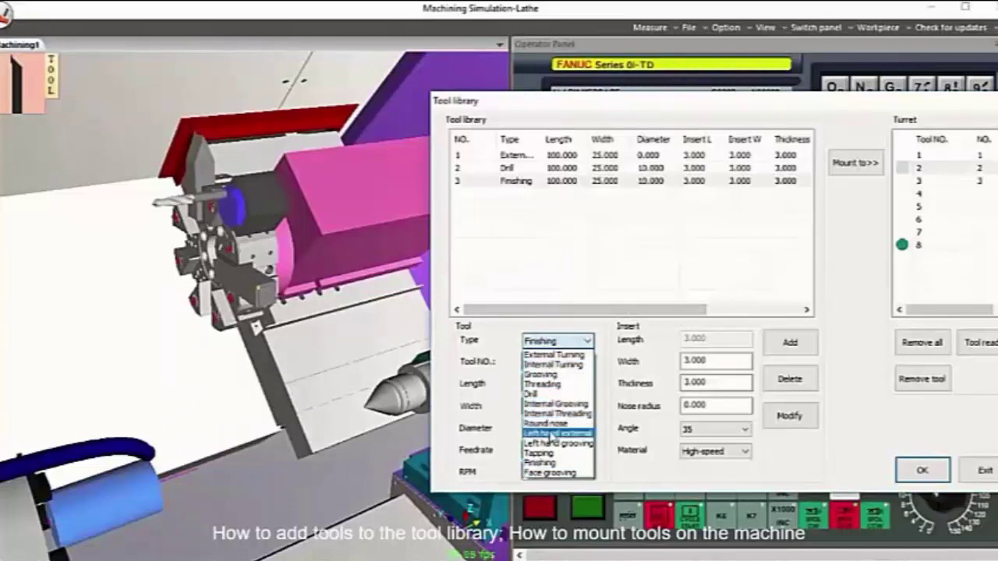
click(871, 310)
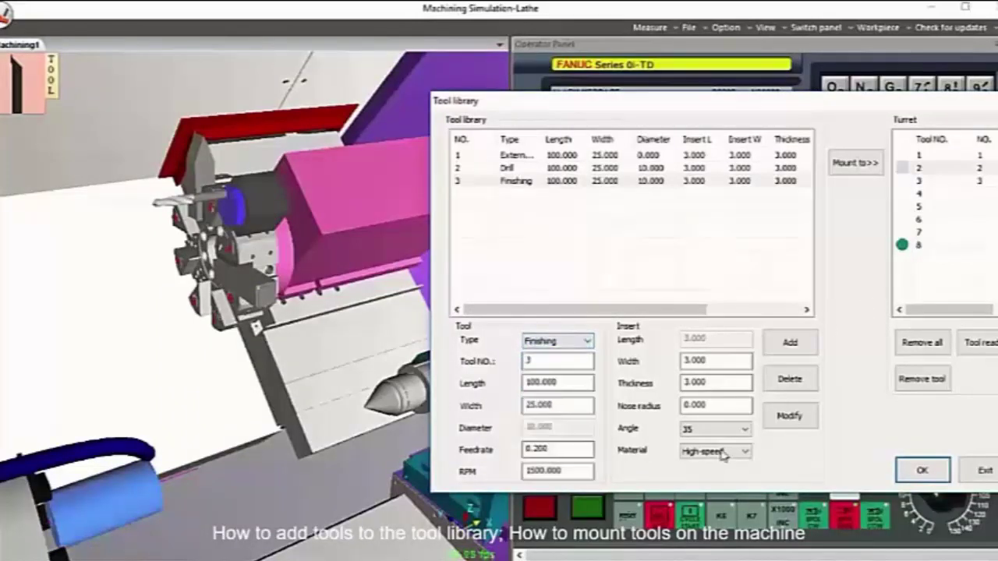
click(716, 455)
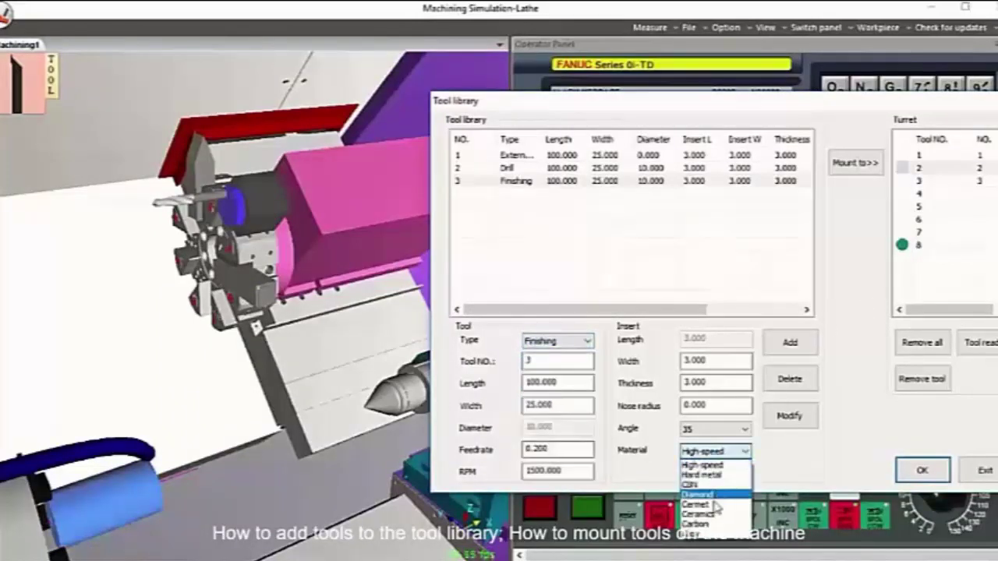
click(856, 370)
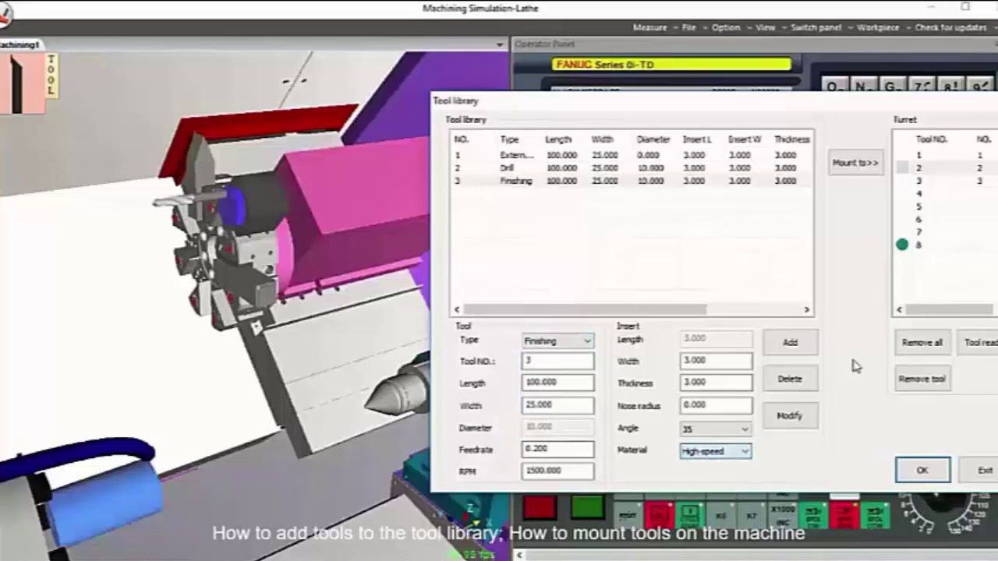
click(923, 470)
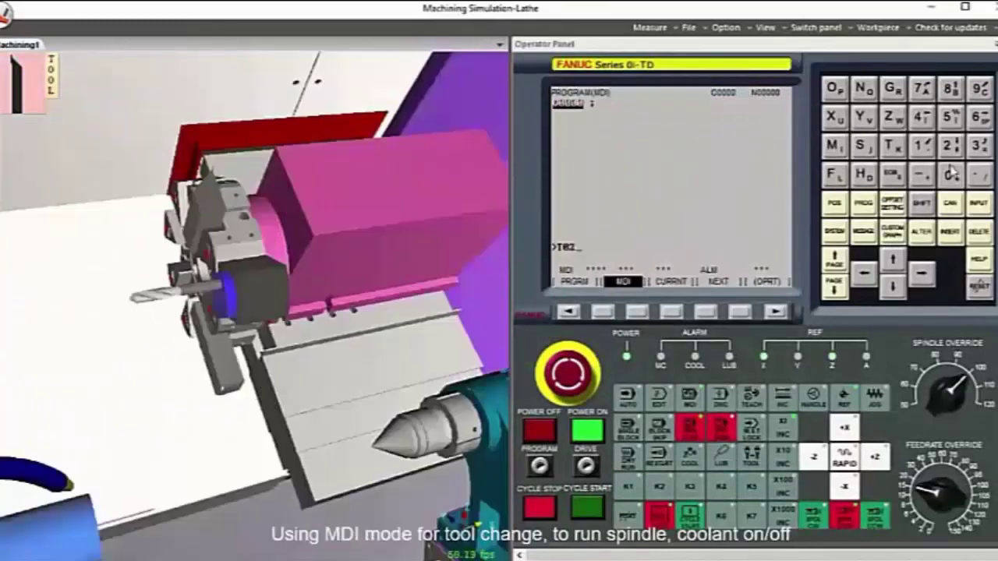
Step: Finish entering the T0202; block in MDI mode and run it to index the turret to tool 2
click(950, 146)
click(893, 175)
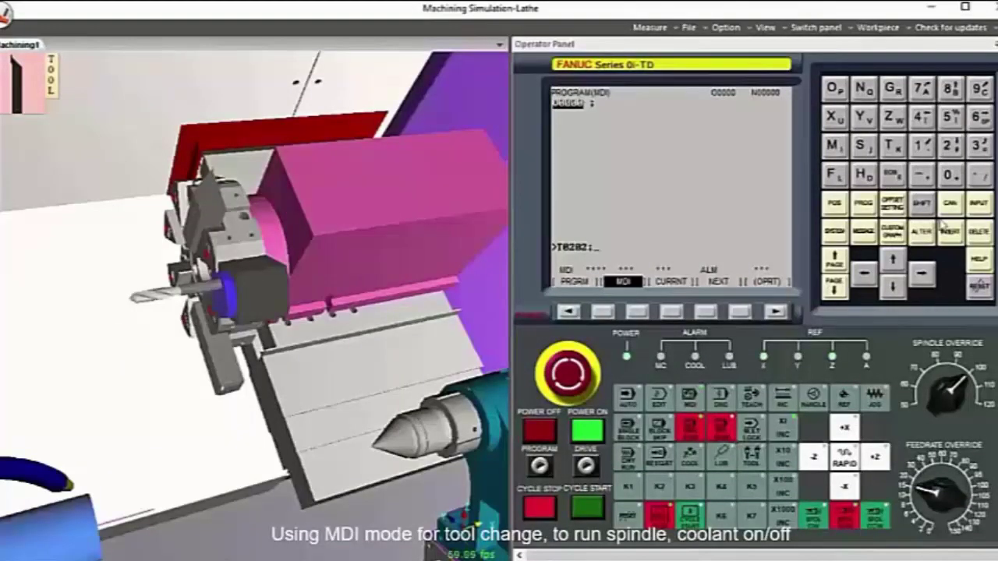
click(945, 230)
click(588, 503)
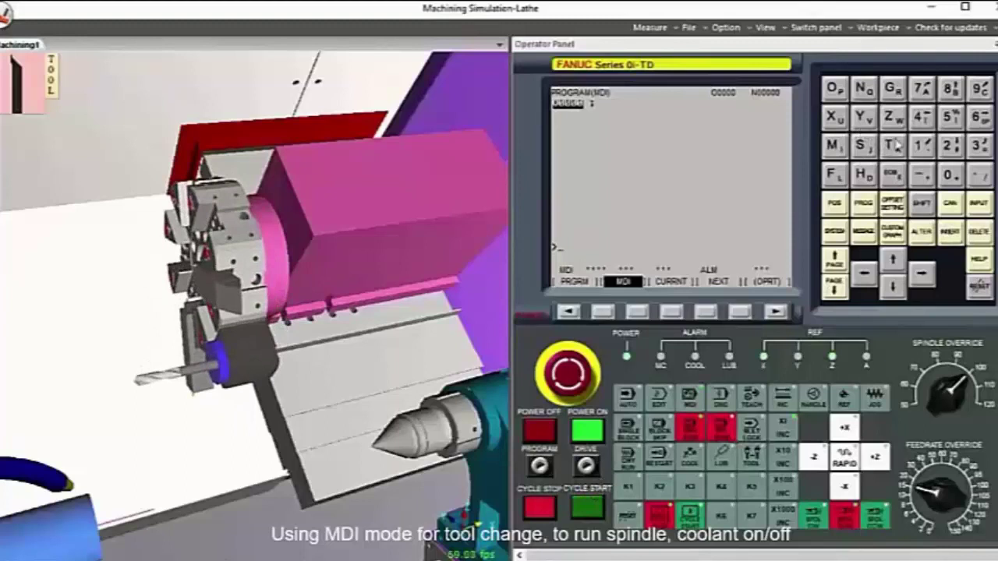
Step: Enter T0303 in the MDI program and run it to index the turret to tool 3
click(978, 146)
click(950, 175)
click(978, 146)
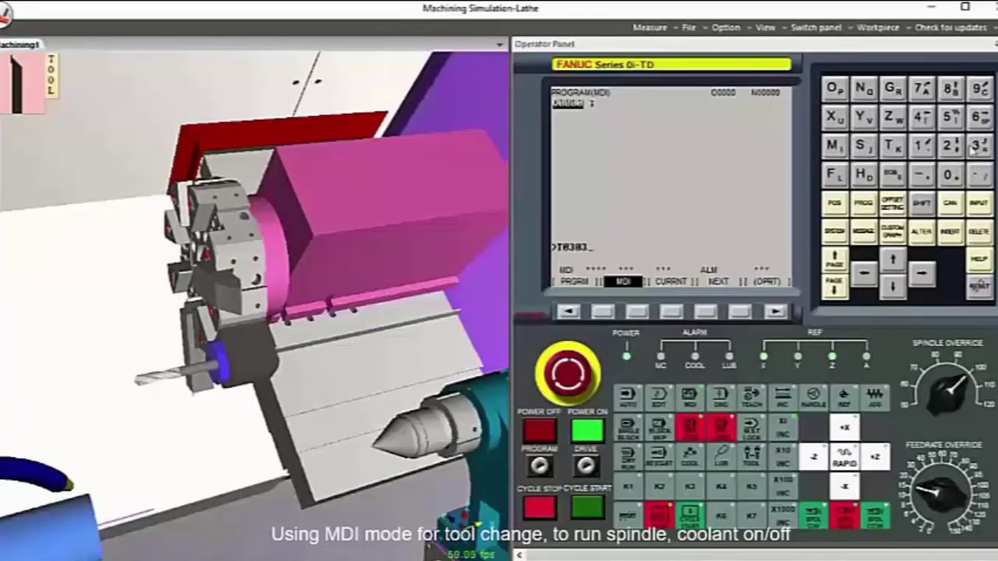
click(948, 230)
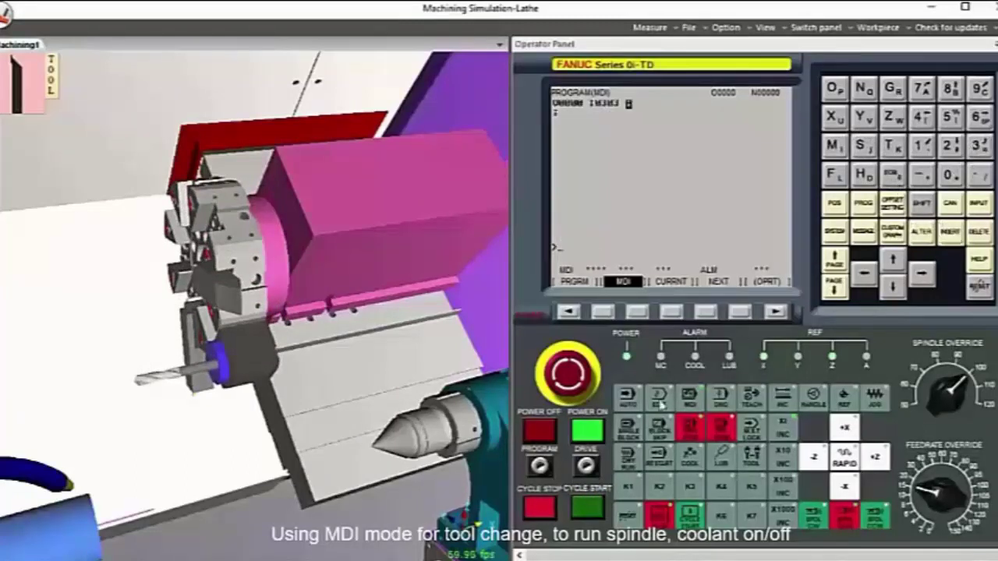
click(602, 503)
middle_drag(201, 433, 155, 414)
drag(155, 413, 74, 304)
drag(401, 403, 449, 398)
drag(114, 210, 126, 265)
scroll(96, 369, up, 2)
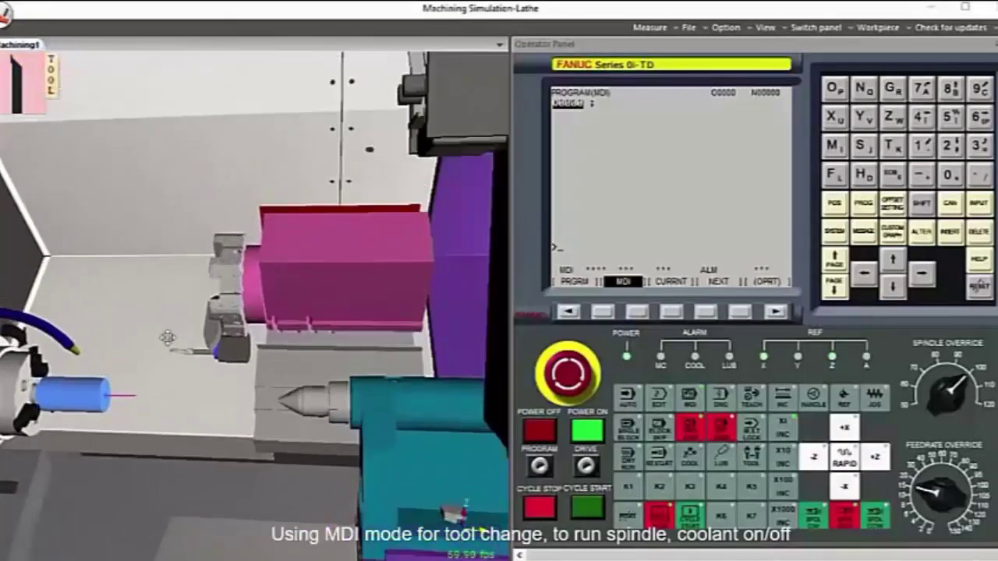
middle_drag(167, 339, 178, 332)
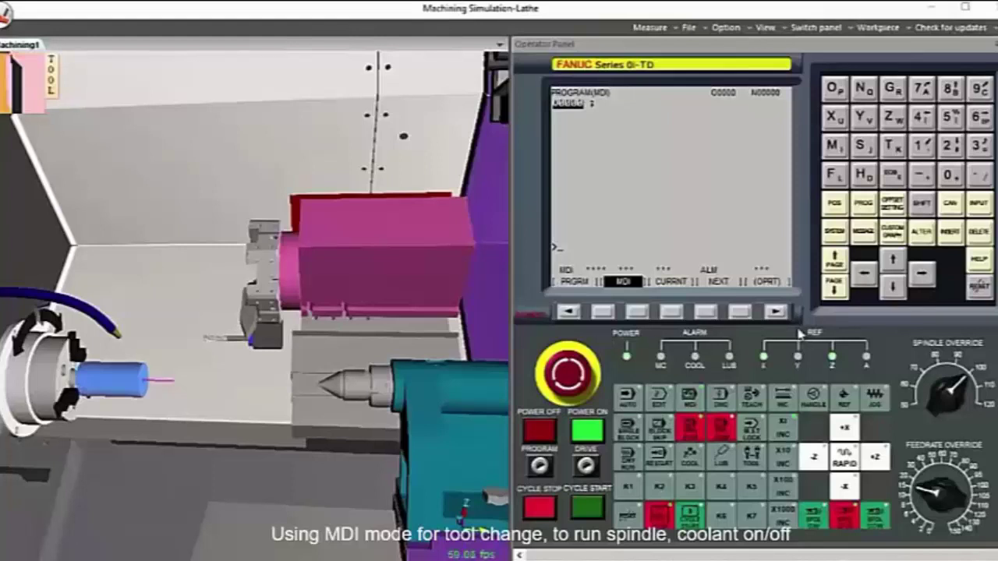
Step: Enter an M03 block with a spindle speed in MDI, run it to start forward rotation, and reset to stop the spindle
click(840, 152)
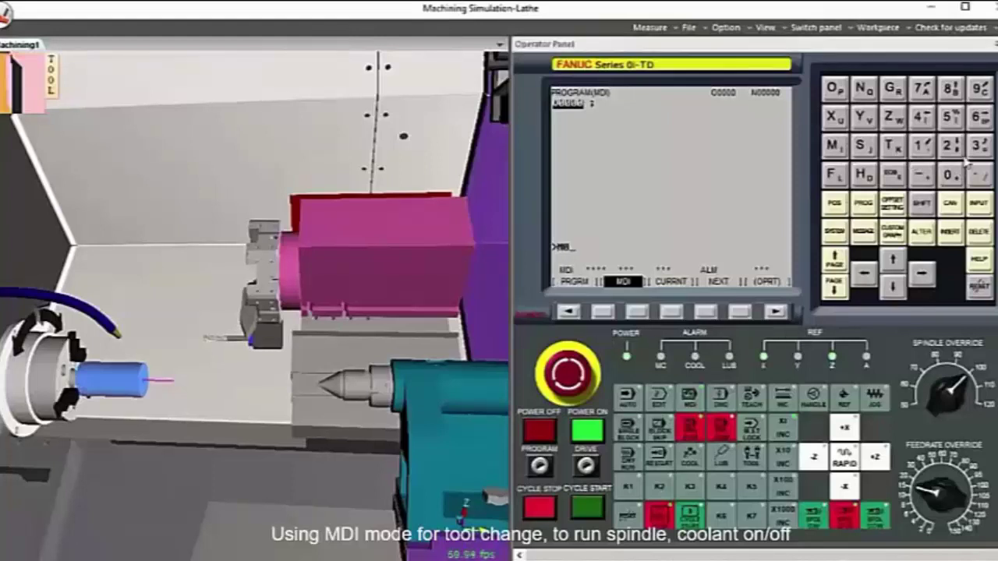
click(862, 147)
click(928, 145)
click(950, 117)
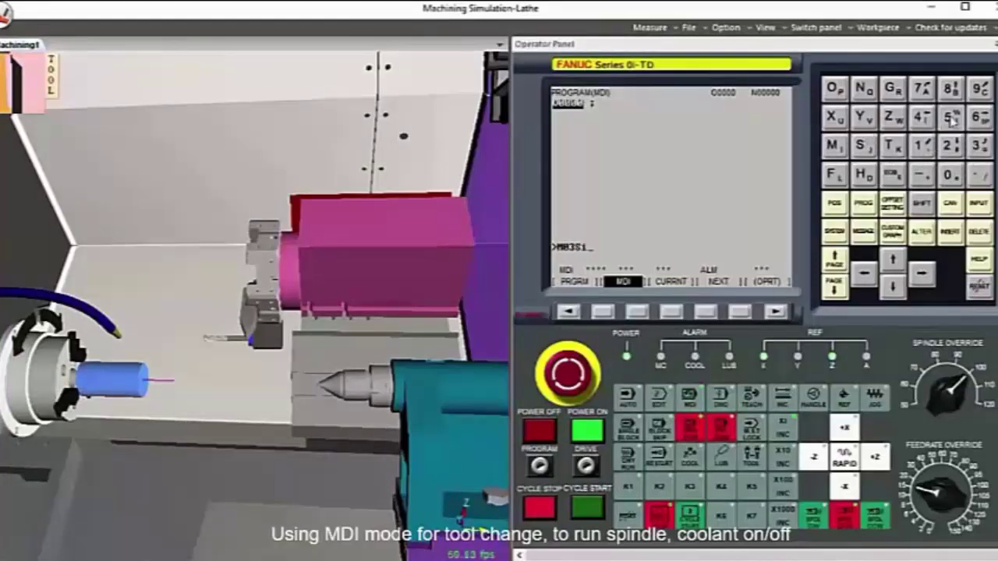
click(892, 174)
click(950, 232)
click(600, 506)
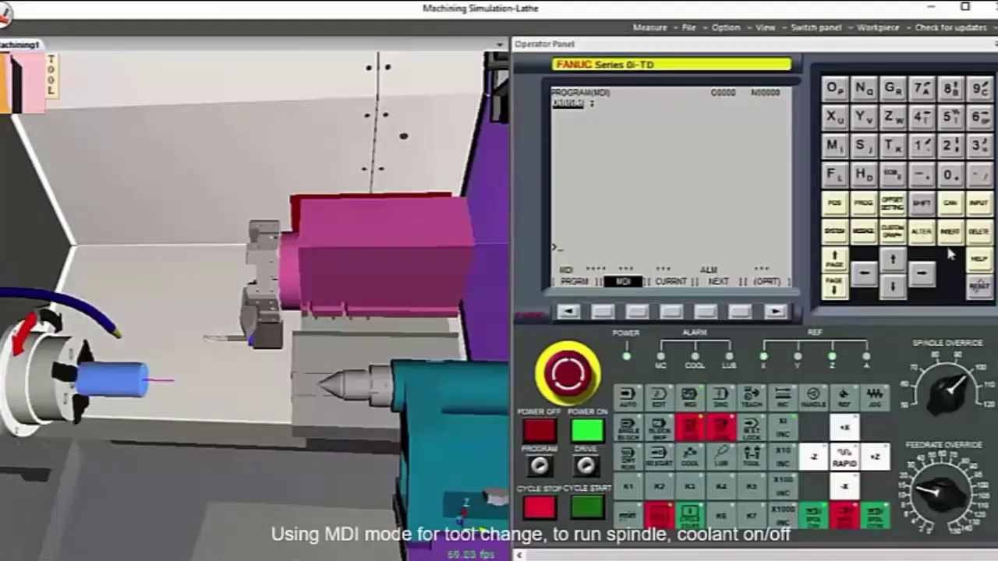
click(973, 287)
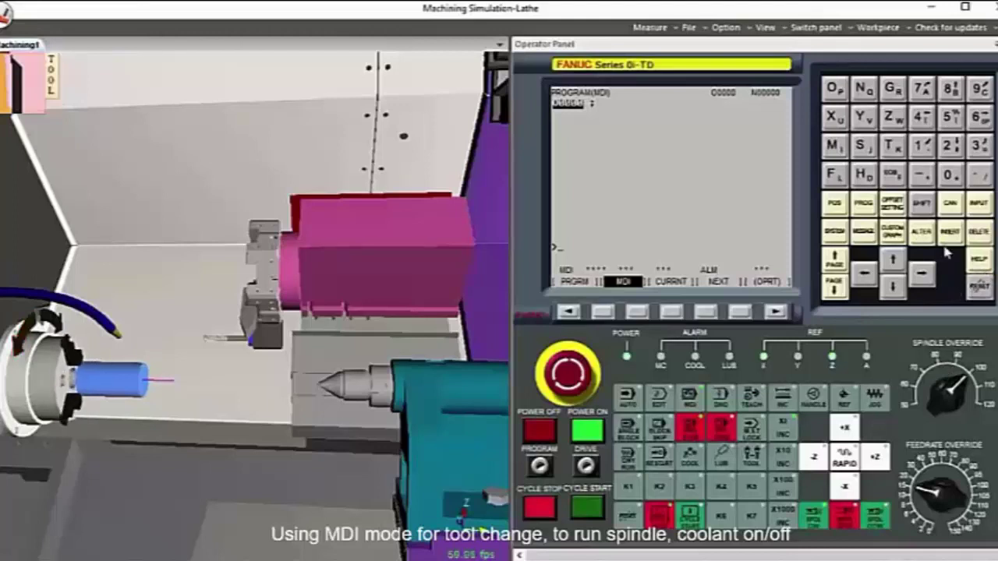
Step: Enter an M04 block with a spindle speed in MDI, run it to reverse the spindle, and reset to stop it
click(846, 144)
click(862, 146)
click(922, 146)
click(950, 117)
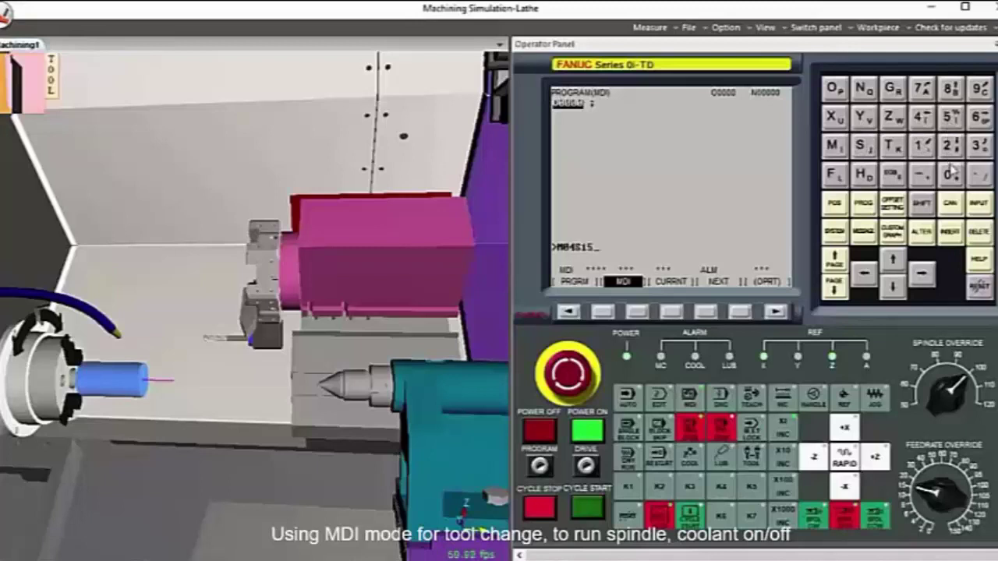
click(952, 233)
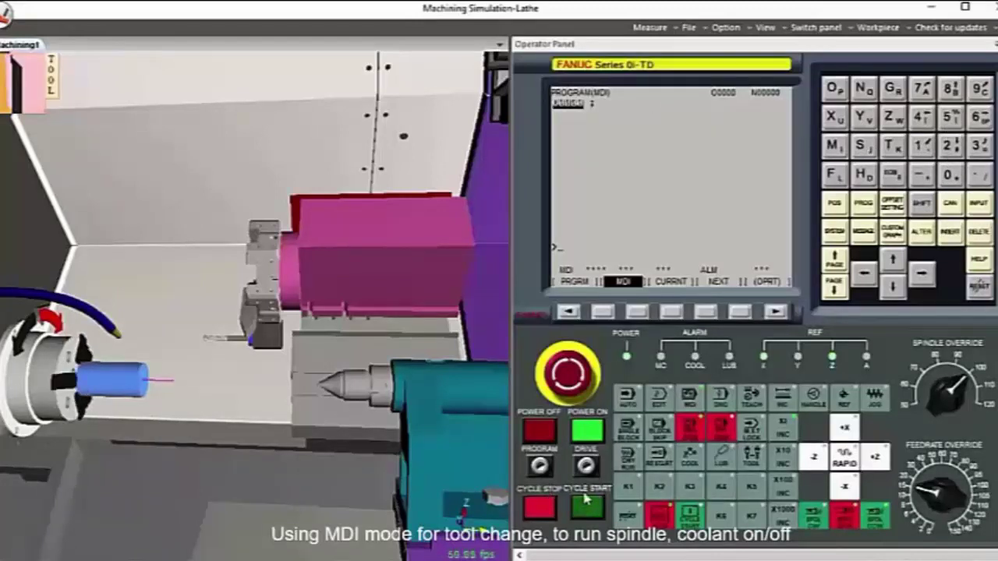
click(978, 288)
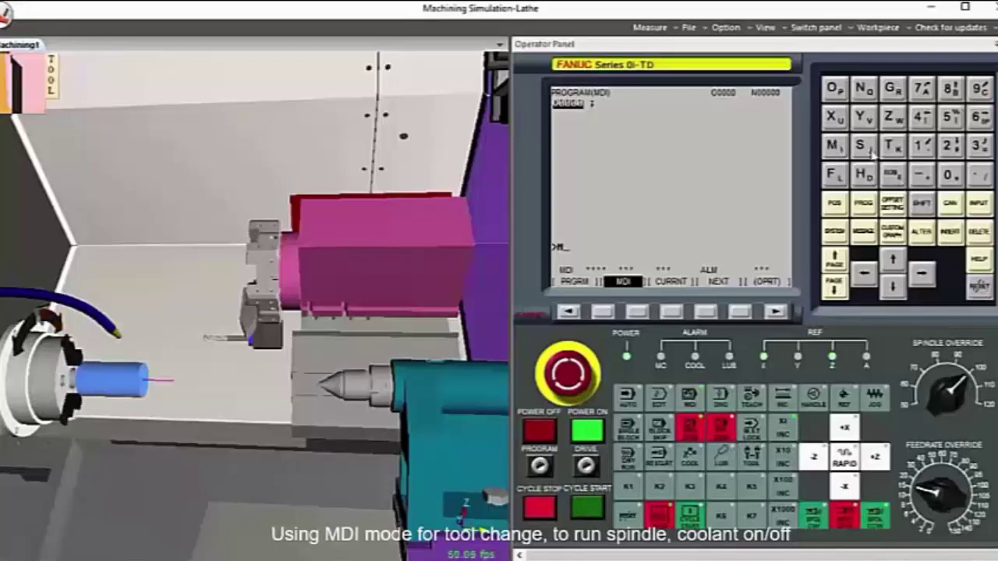
Step: Enter M08; in the MDI program and run it to switch the coolant on
click(949, 175)
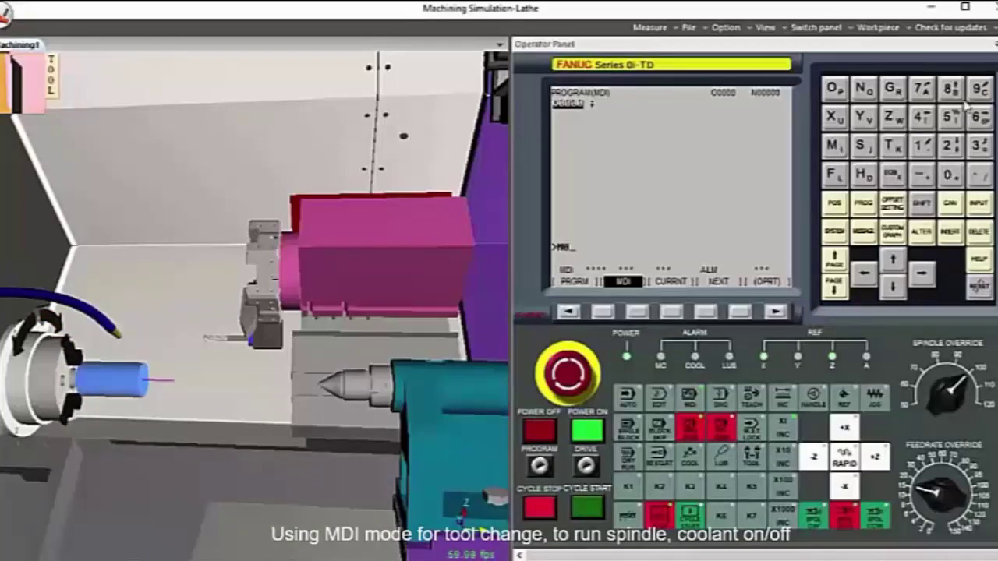
click(893, 173)
click(949, 231)
click(590, 509)
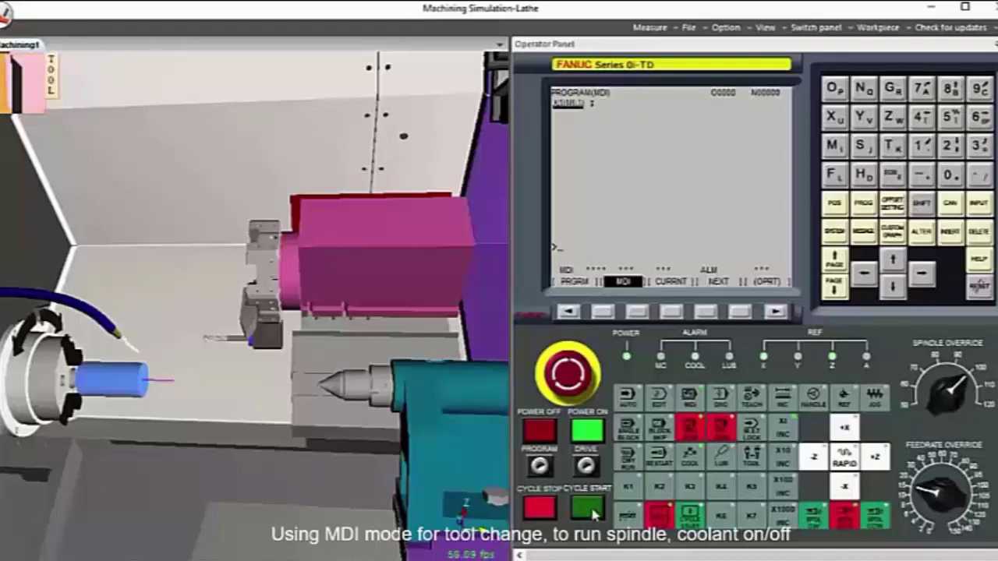
Step: Enter M09; in the MDI program and run it to switch the coolant off
click(835, 145)
click(949, 176)
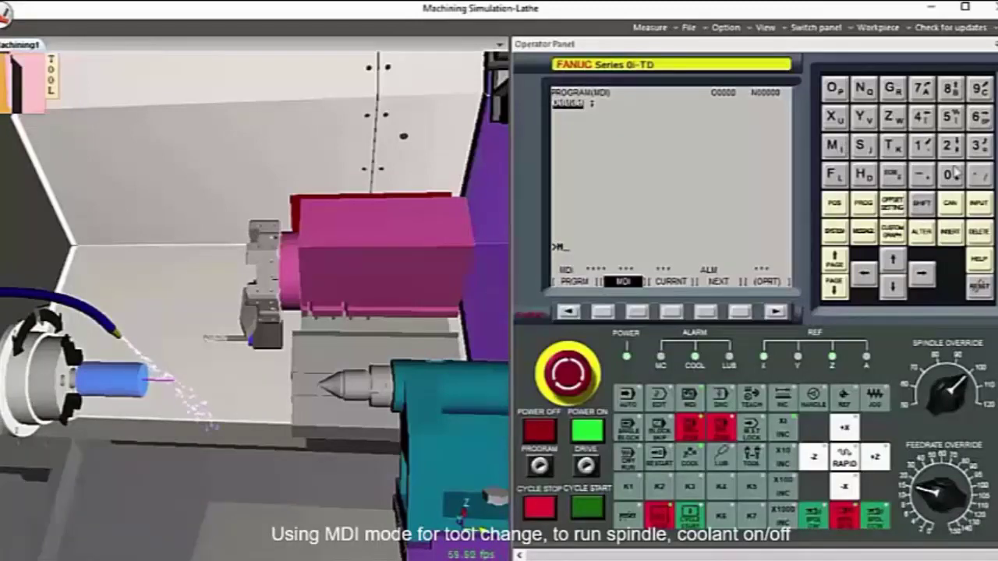
click(979, 88)
click(979, 174)
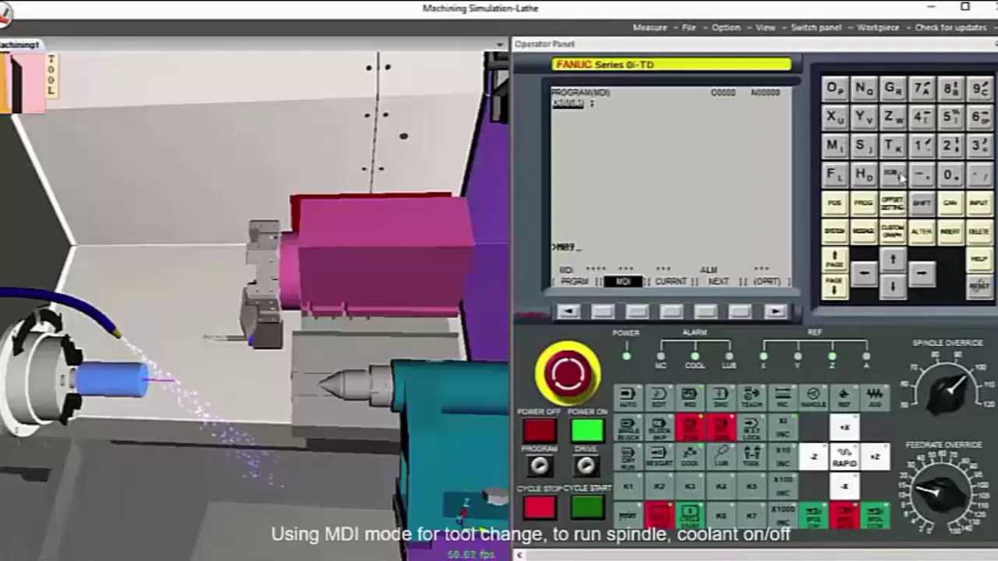
click(951, 234)
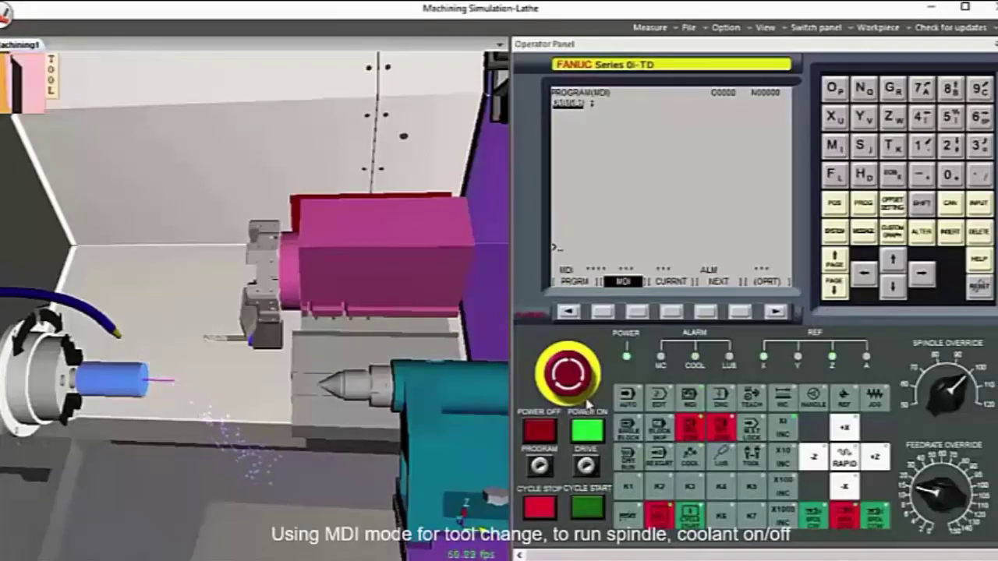
Step: Apply a cylindrical workpiece with length 100 and diameter 55
click(885, 31)
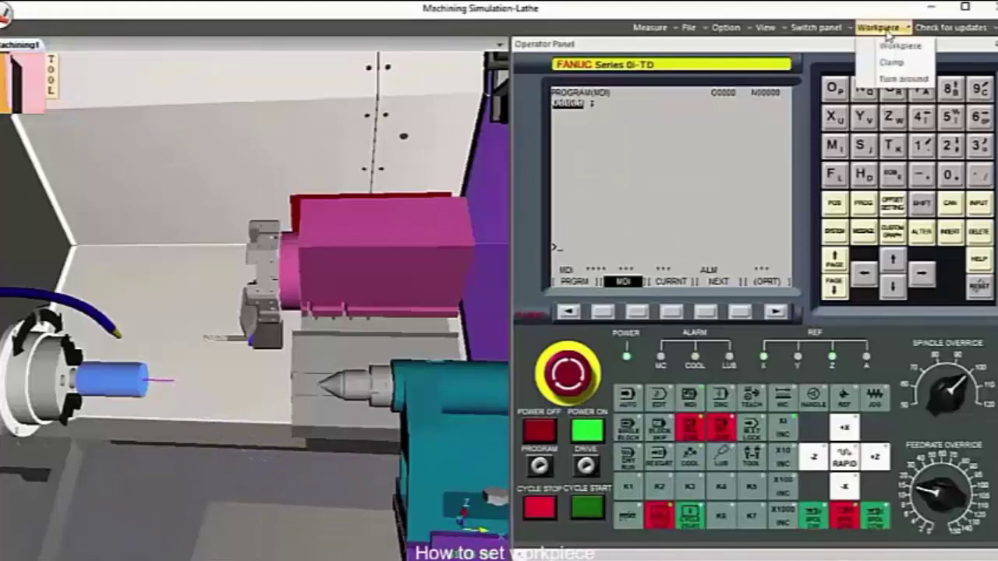
click(895, 45)
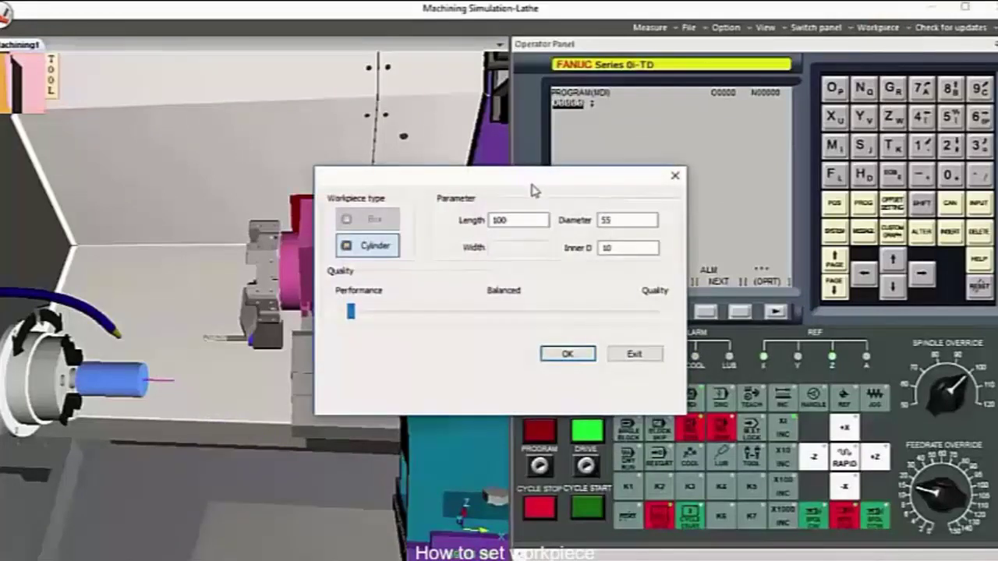
drag(532, 189, 607, 171)
drag(697, 227, 656, 234)
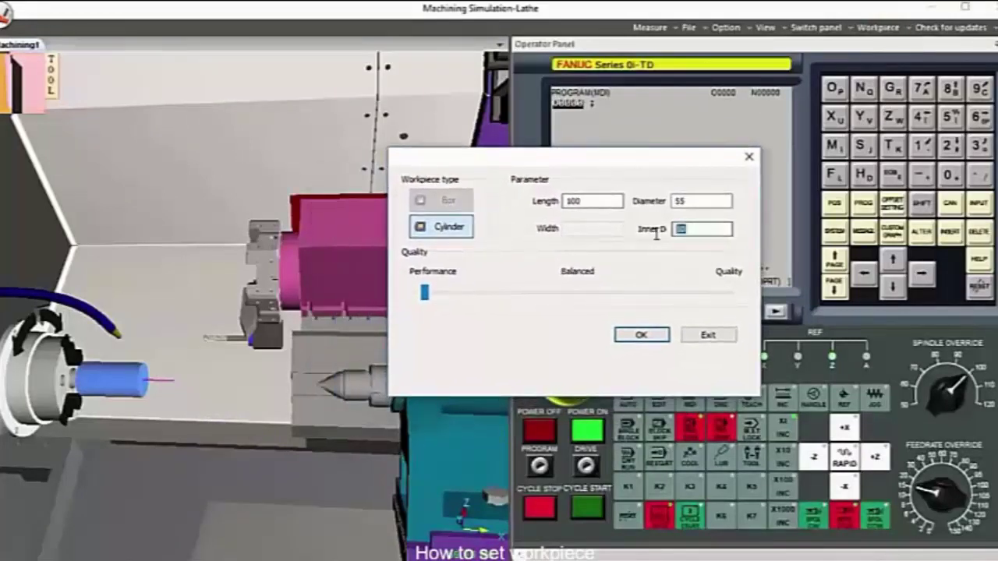
click(653, 335)
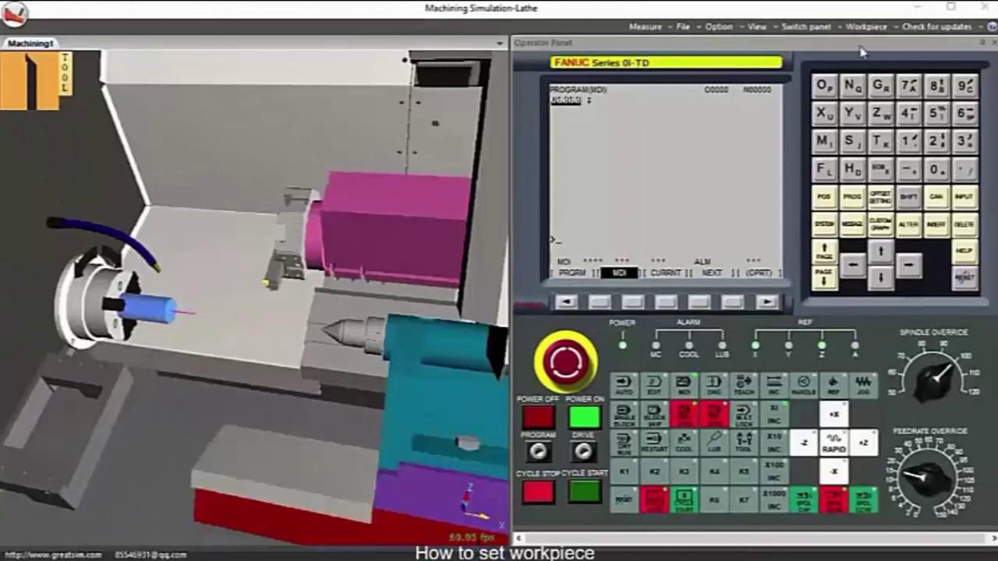
Step: Set the cylindrical workpiece to diameter 32 and length 70, and apply it
click(866, 27)
click(877, 41)
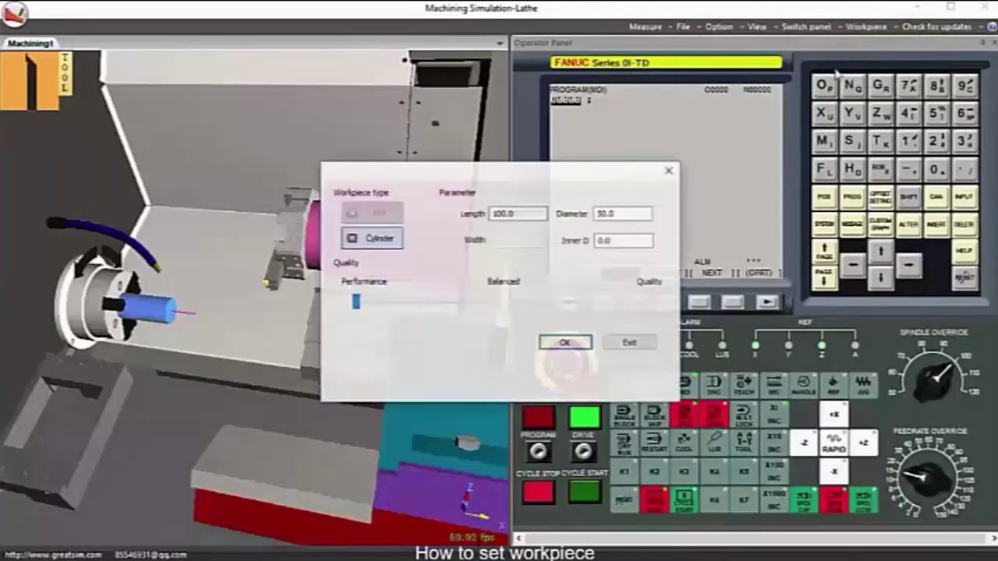
drag(622, 214, 575, 224)
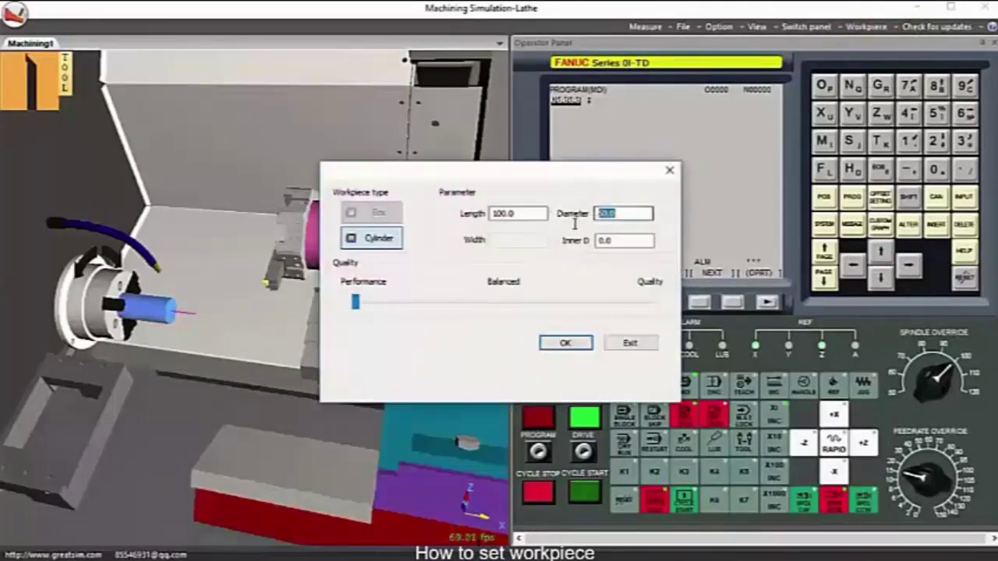
double_click(536, 213)
text(70)
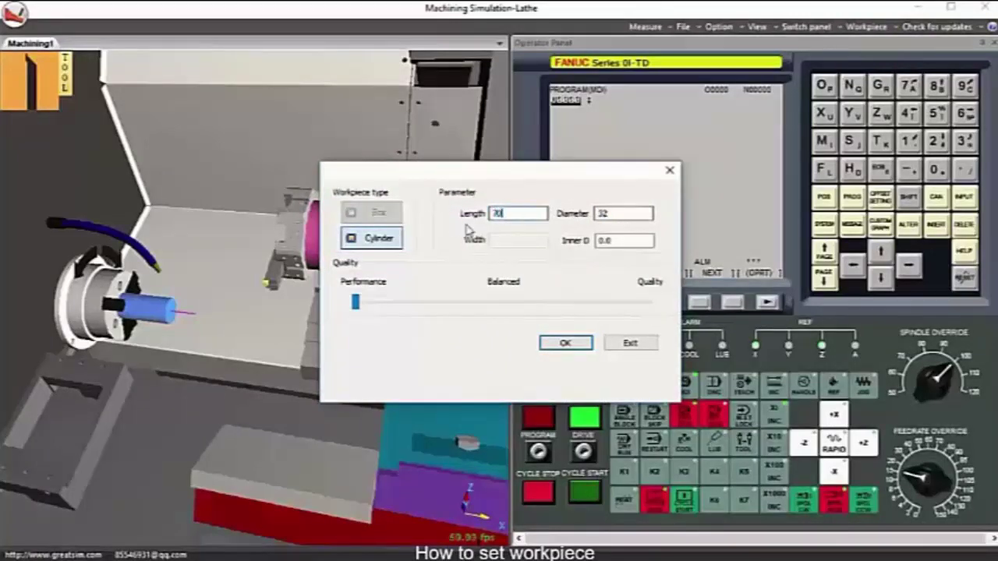
click(567, 342)
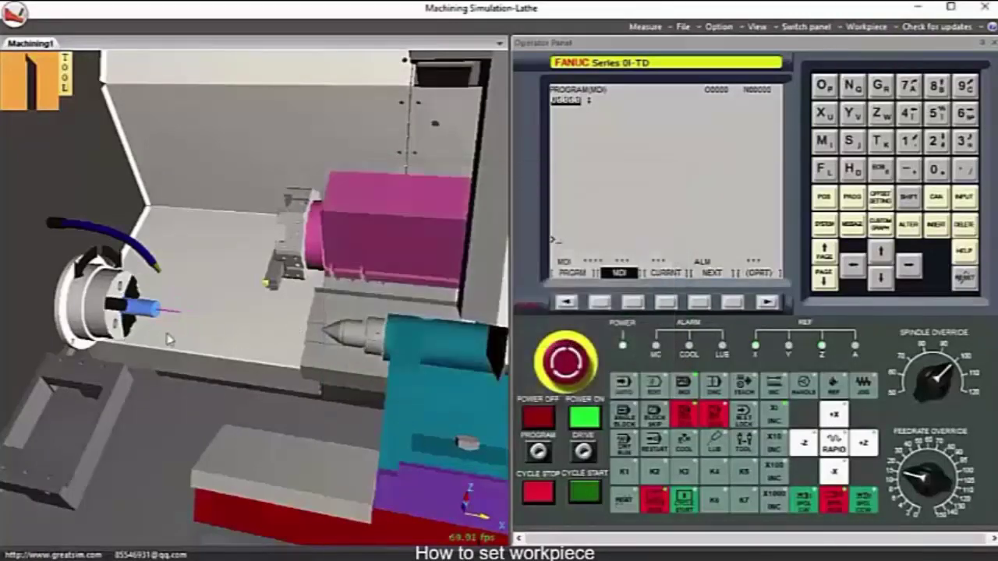
Step: Run the spindle counterclockwise with the manual controls, stop it, run it clockwise, and switch it back to counterclockwise
scroll(150, 333, up, 5)
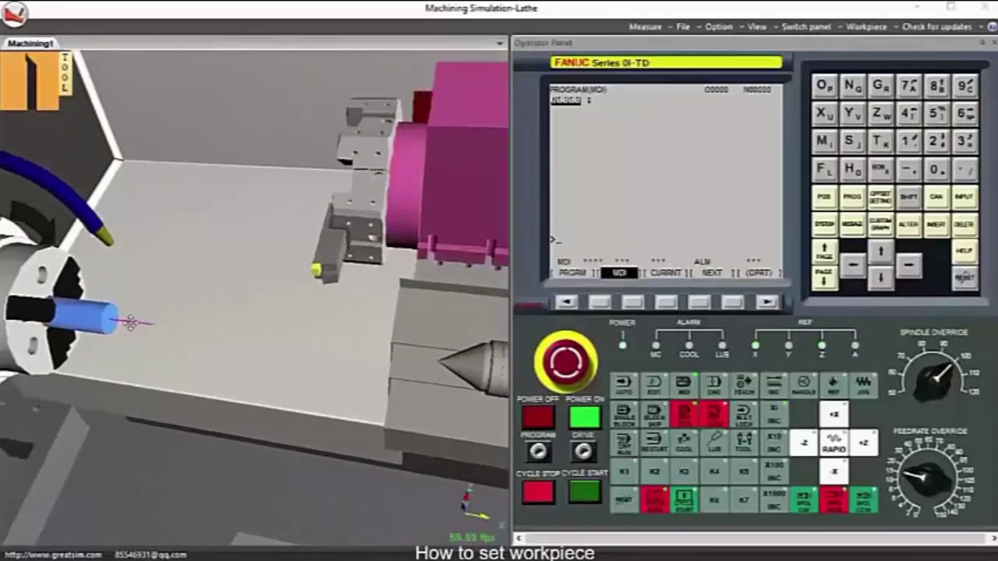
scroll(148, 333, up, 1)
middle_drag(134, 319, 117, 312)
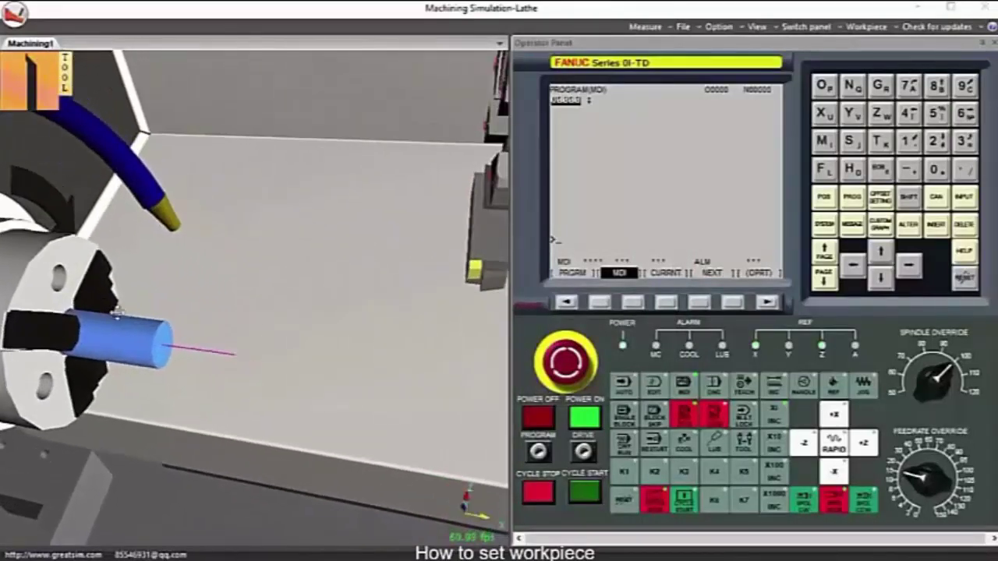
scroll(117, 312, down, 3)
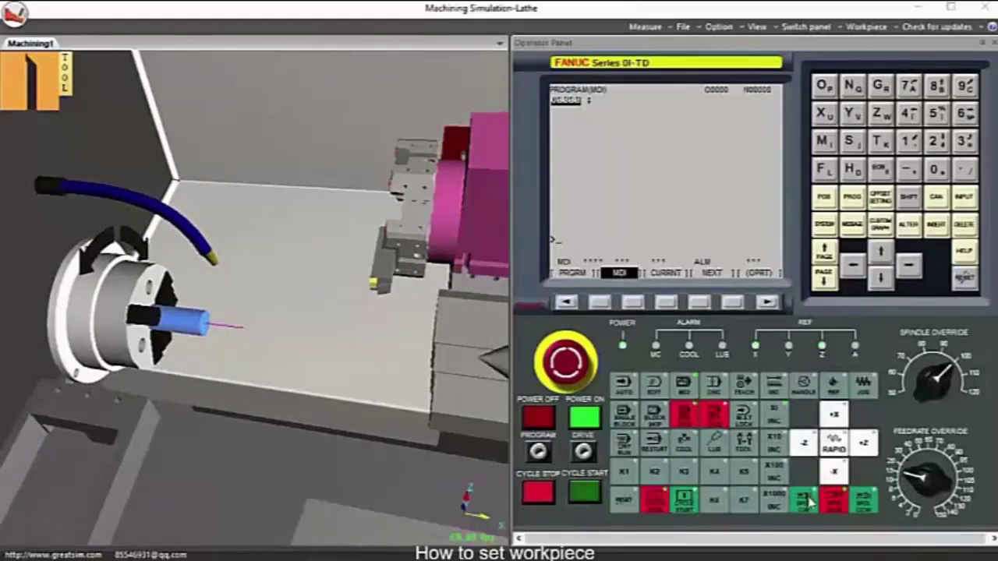
click(865, 506)
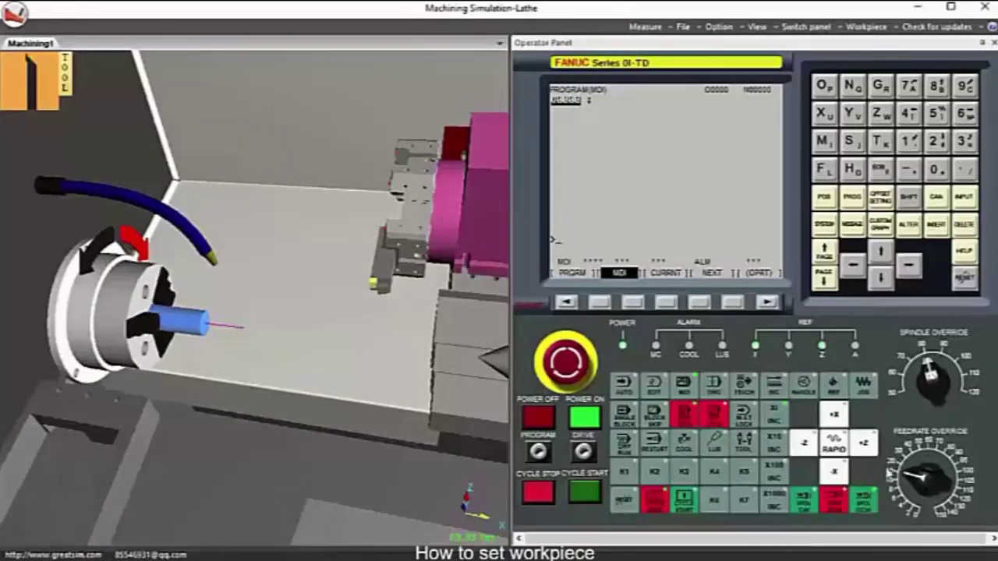
click(844, 499)
click(809, 508)
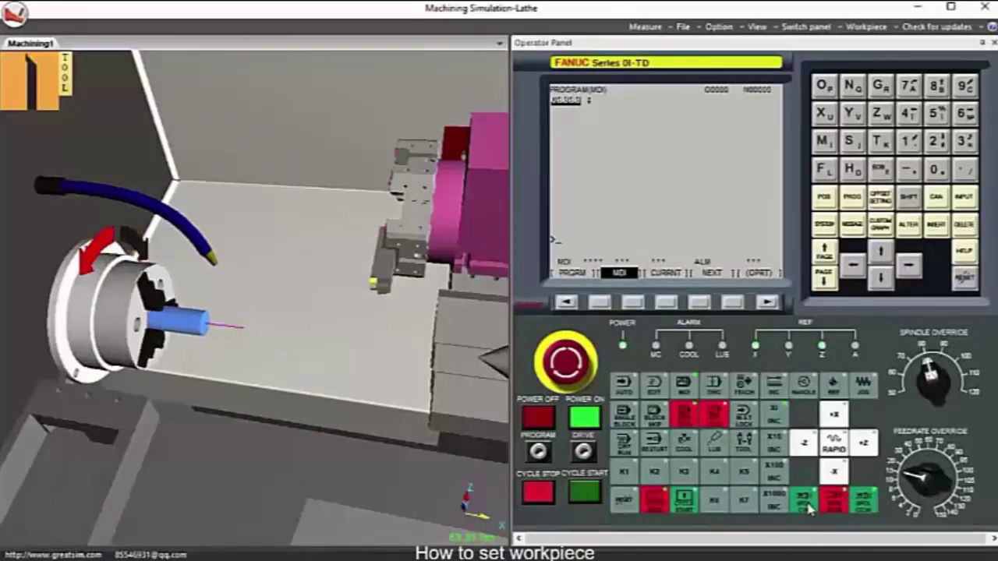
click(863, 502)
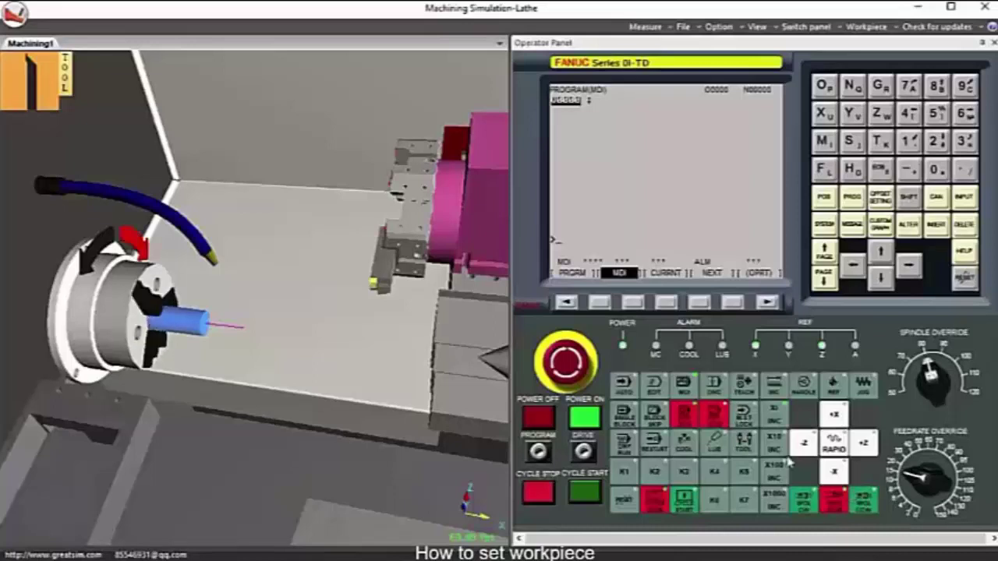
Step: Switch to JOG mode and move the turret in -Z and -X to bring the tool close to the workpiece's end face
click(863, 385)
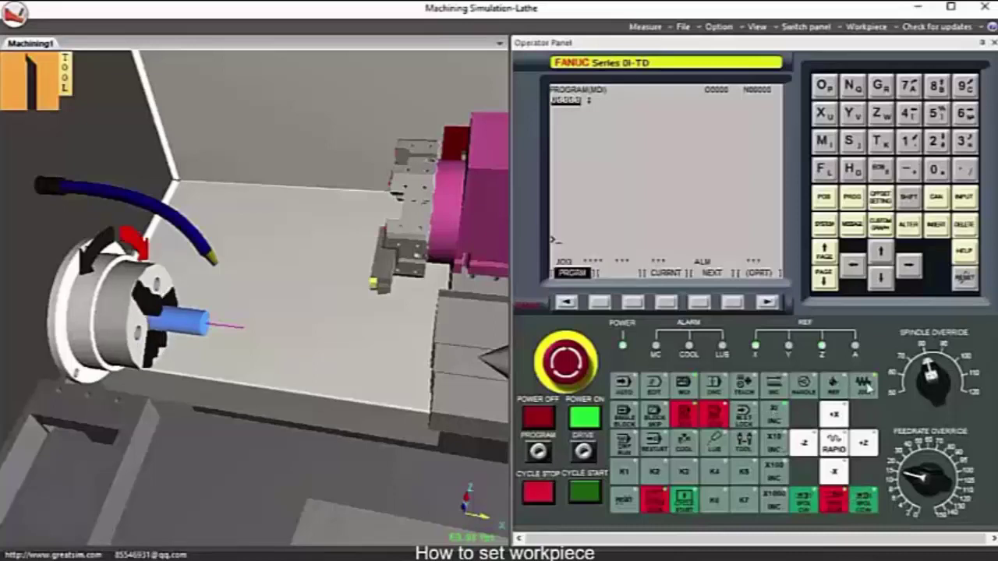
click(809, 448)
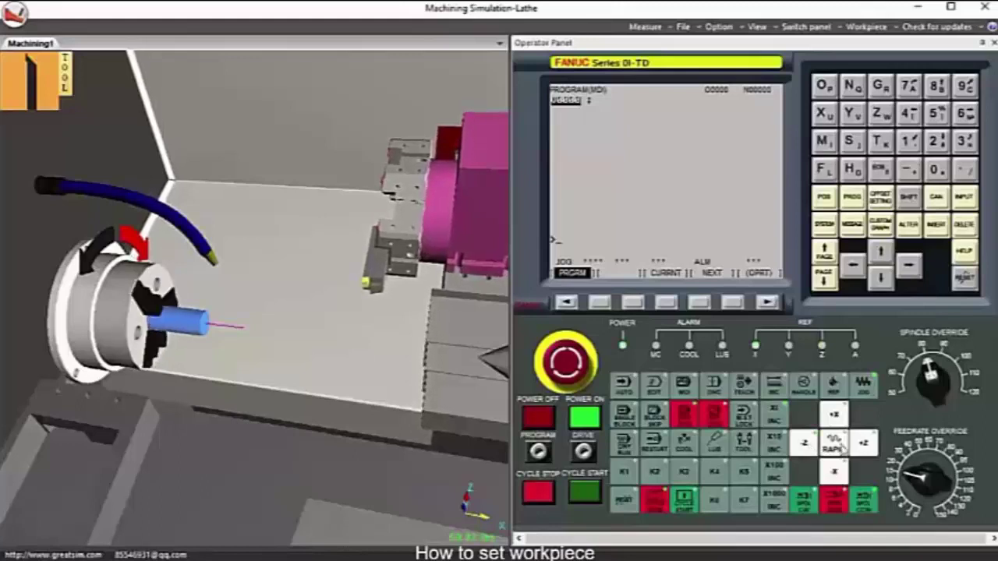
click(808, 444)
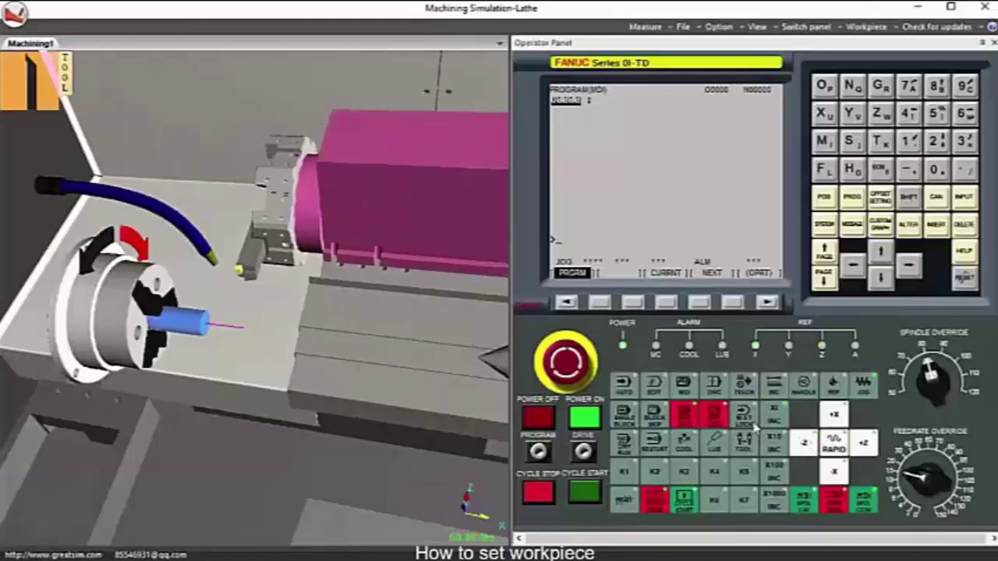
click(835, 470)
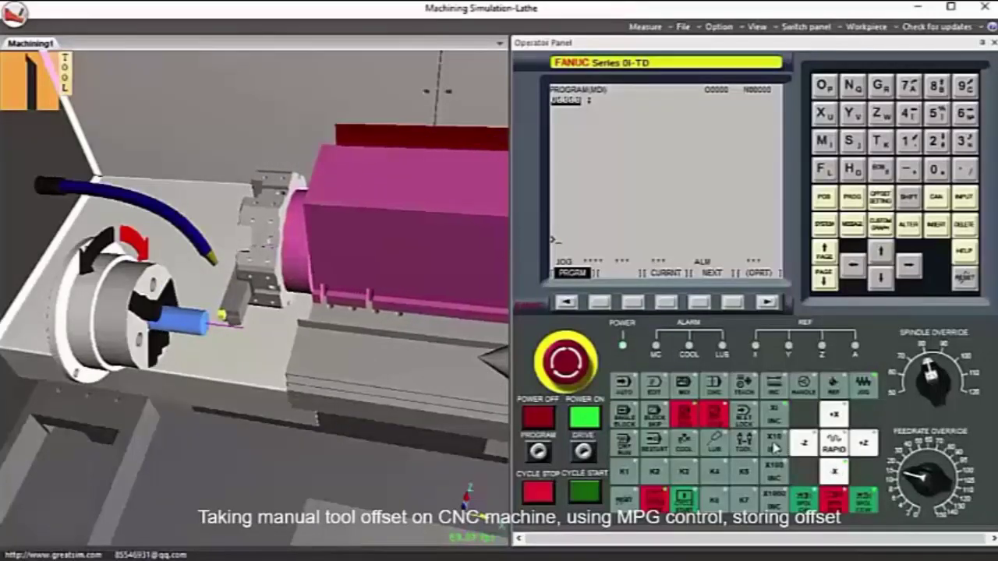
click(805, 443)
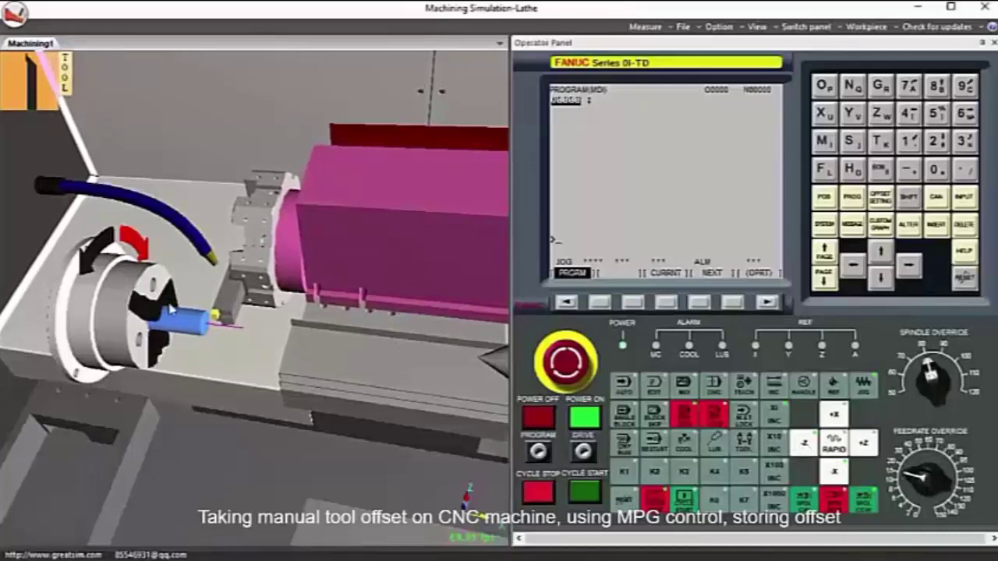
Step: Bring up the enlarged MPG handwheel from the machine's control cabinet in the machining view
scroll(311, 362, up, 5)
middle_drag(310, 363, 406, 282)
scroll(355, 354, down, 5)
scroll(394, 377, down, 4)
middle_drag(449, 213, 456, 209)
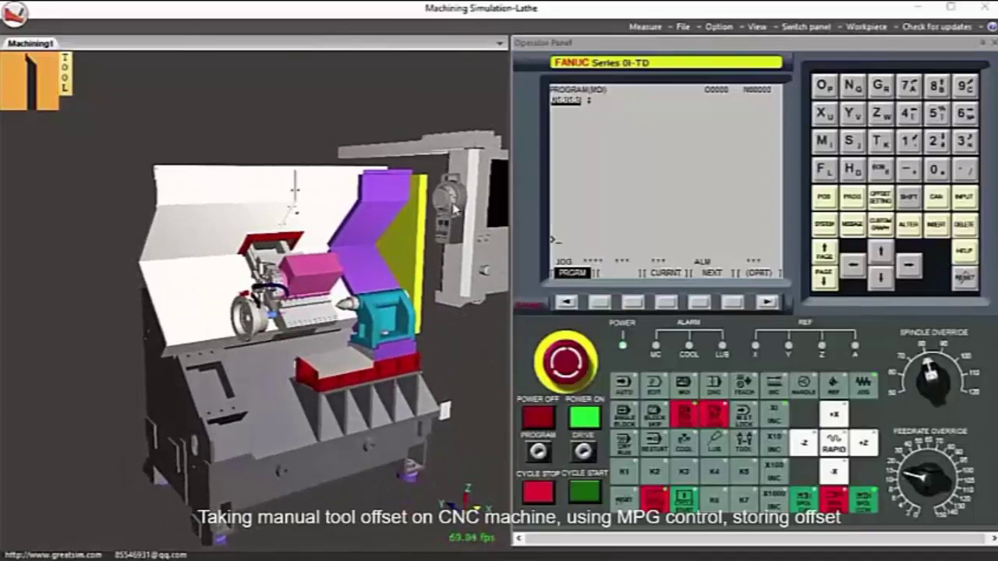
click(456, 209)
middle_drag(293, 384, 87, 329)
middle_drag(269, 173, 250, 139)
middle_drag(234, 343, 246, 385)
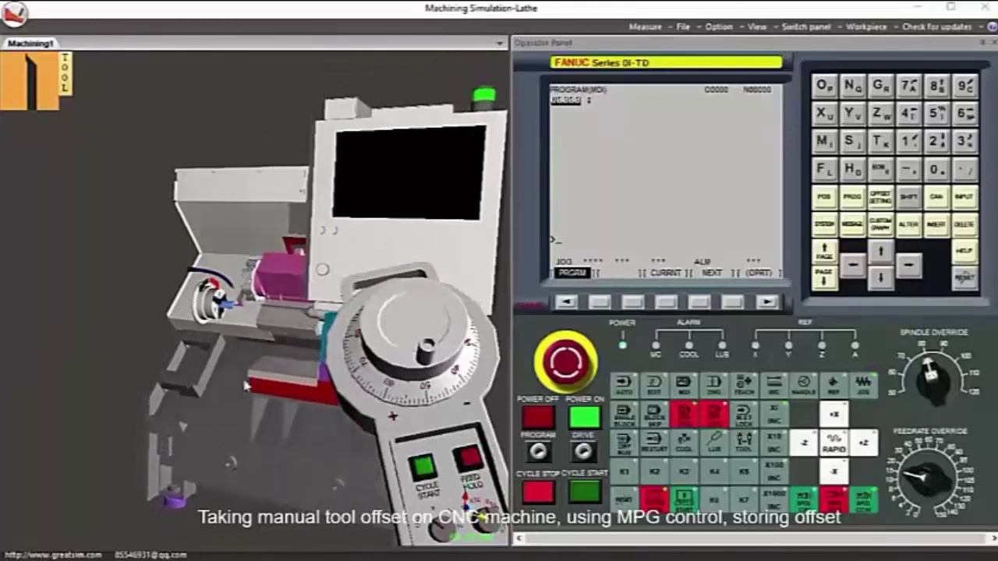
Step: Switch the machining view to 2D and frame the tool tip with the end of the workpiece
scroll(210, 285, up, 5)
scroll(210, 287, up, 3)
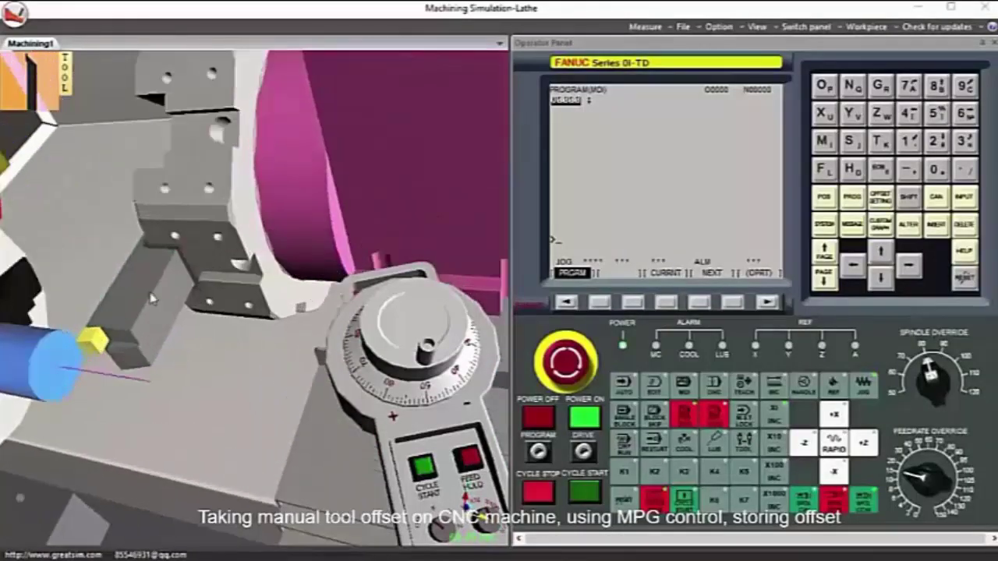
middle_drag(149, 294, 196, 290)
right_click(198, 246)
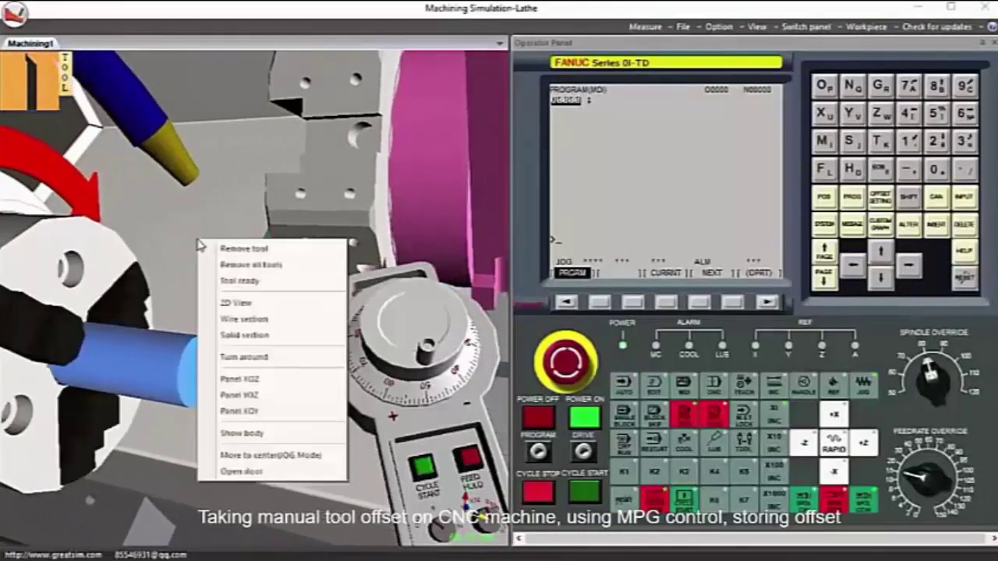
click(246, 306)
scroll(174, 328, up, 4)
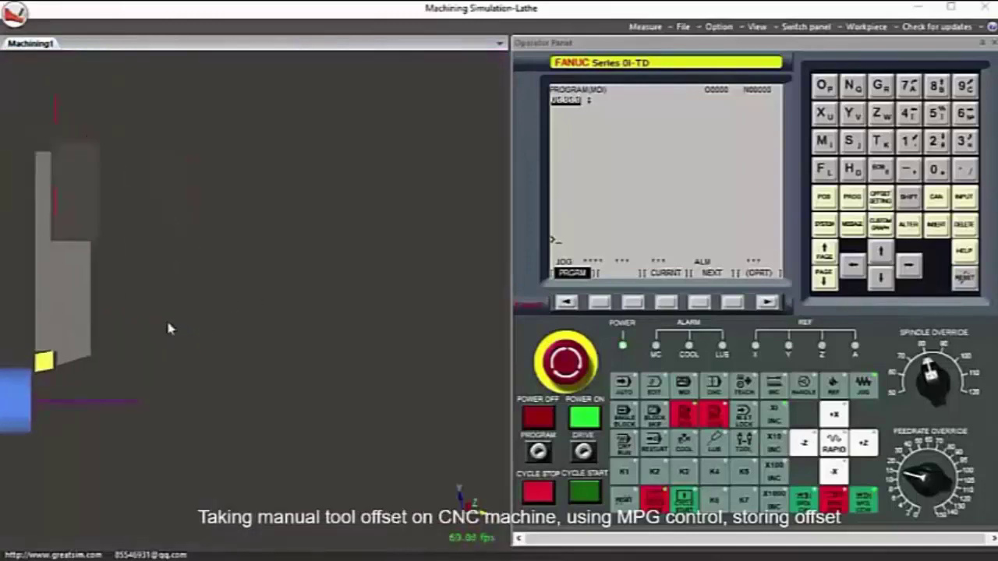
scroll(235, 336, down, 4)
scroll(158, 323, up, 4)
middle_drag(159, 323, 267, 302)
scroll(271, 301, down, 3)
scroll(270, 301, up, 3)
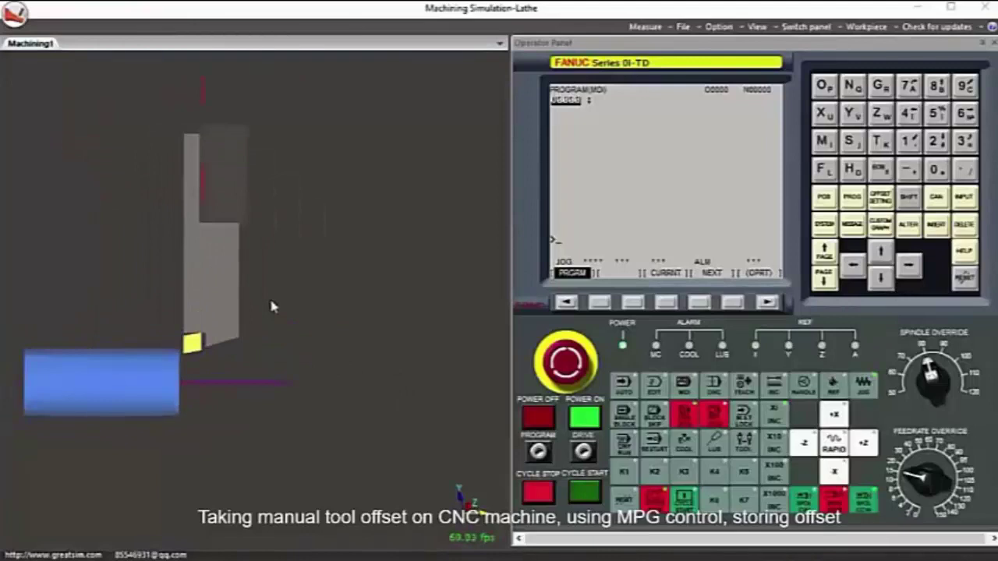
Step: Show the workpiece as a wire section in the 2D view, and also as a solid section
right_click(271, 306)
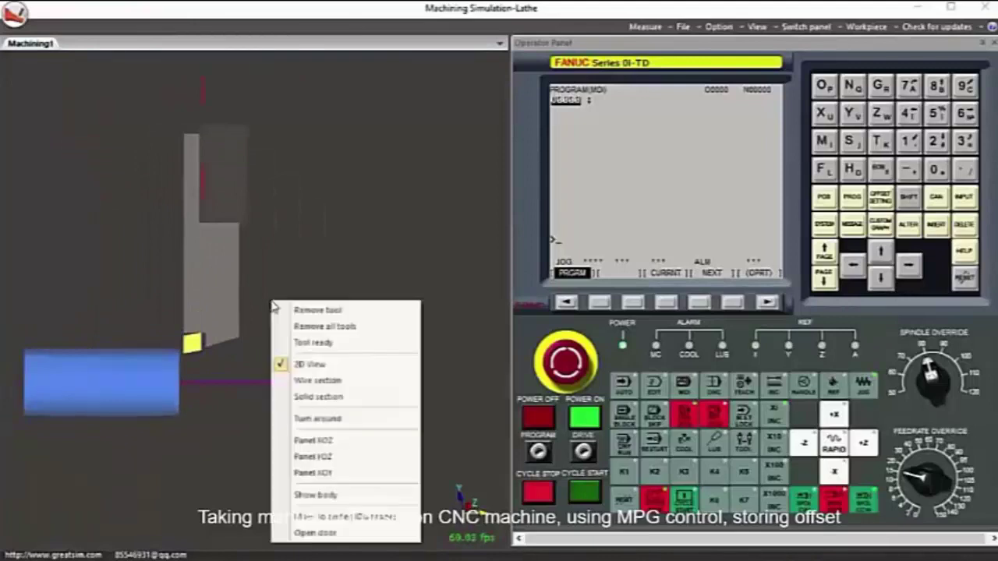
click(317, 382)
right_click(288, 307)
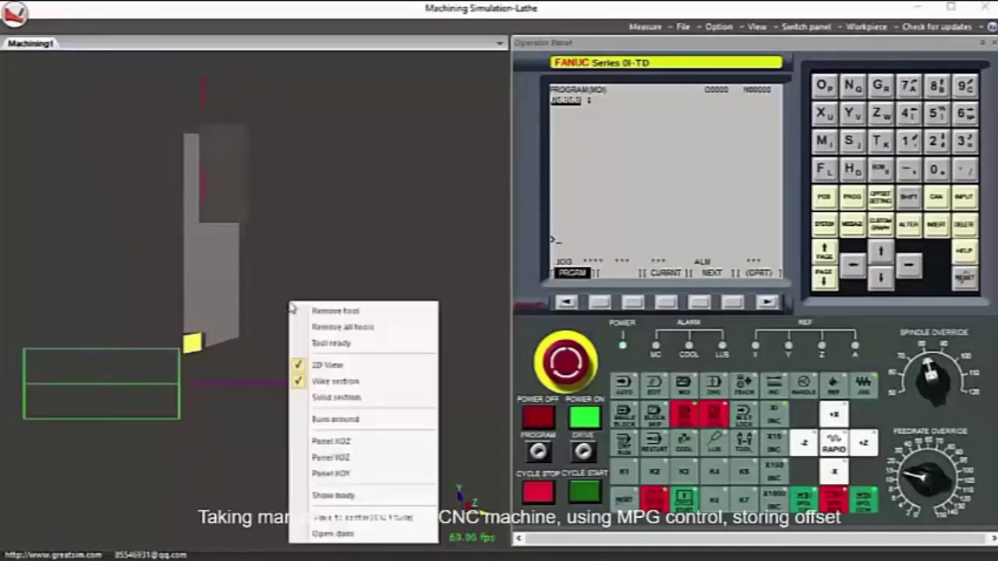
click(319, 398)
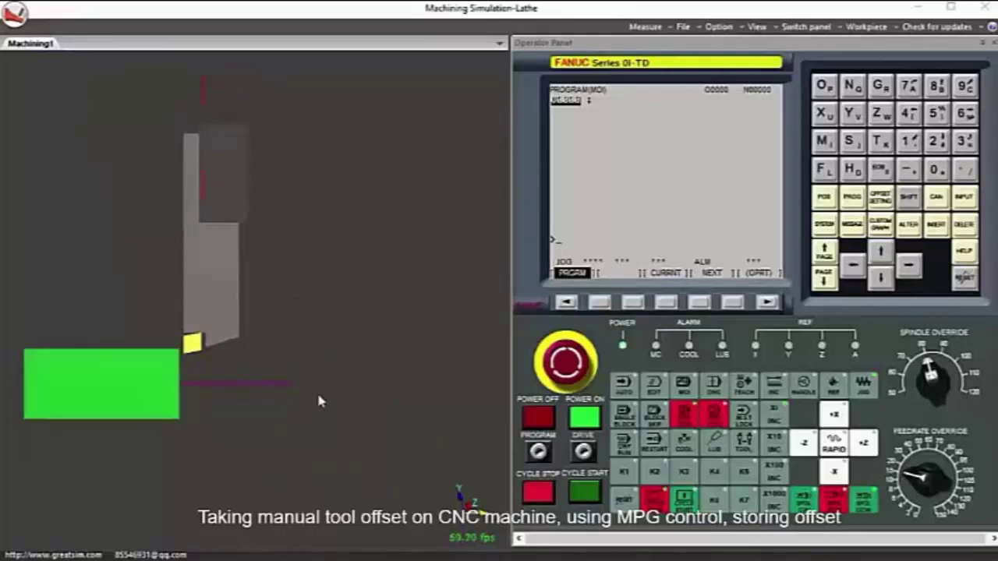
Step: Return to the 3D machining view and turn off the solid section display of the workpiece
right_click(291, 330)
click(320, 150)
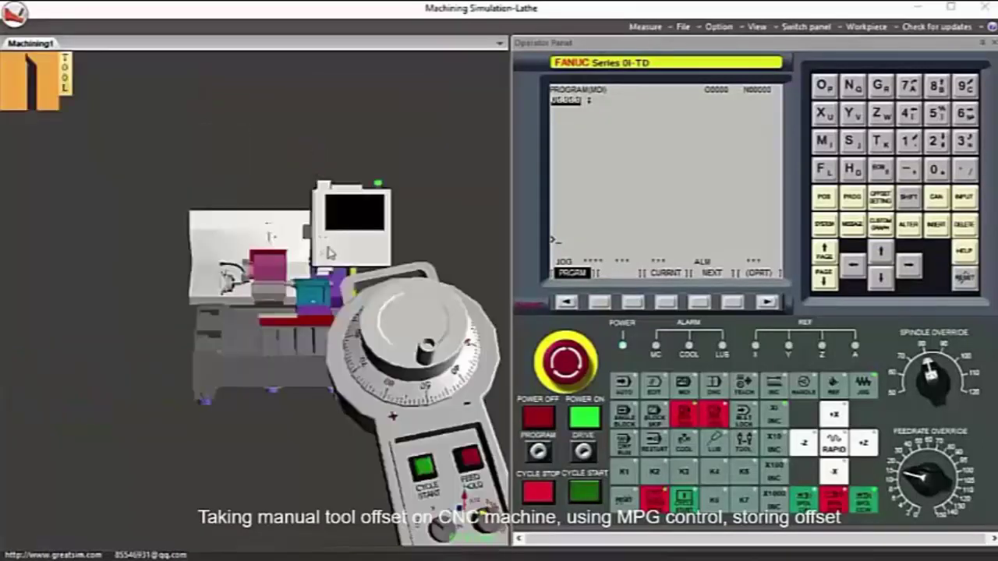
scroll(310, 289, up, 10)
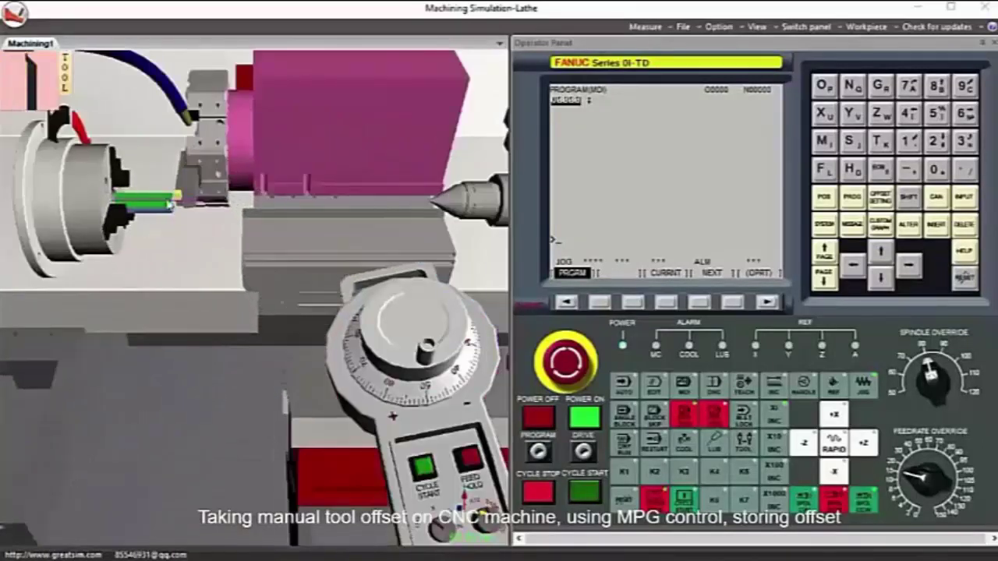
middle_drag(159, 151, 169, 218)
right_click(230, 205)
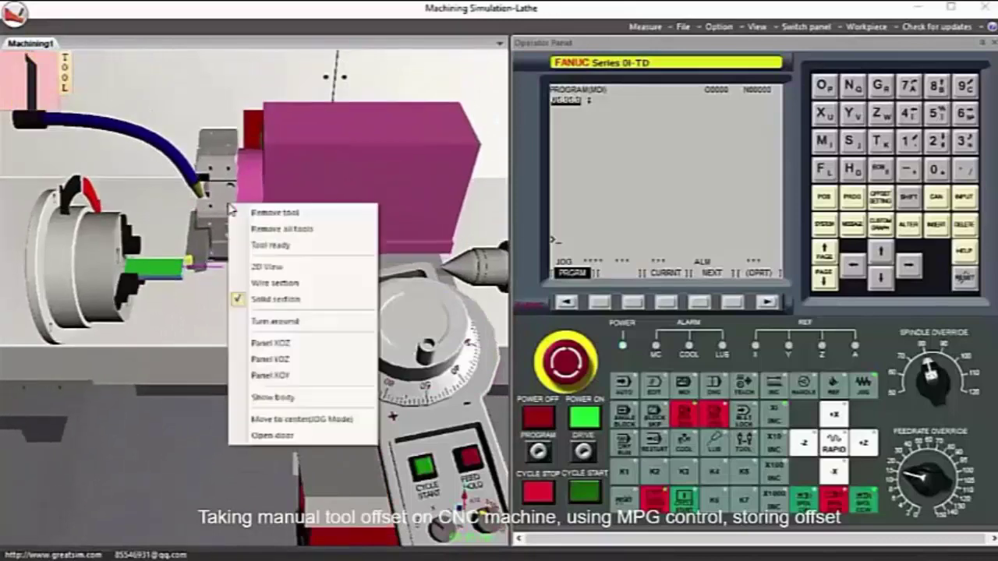
click(289, 301)
scroll(179, 269, up, 5)
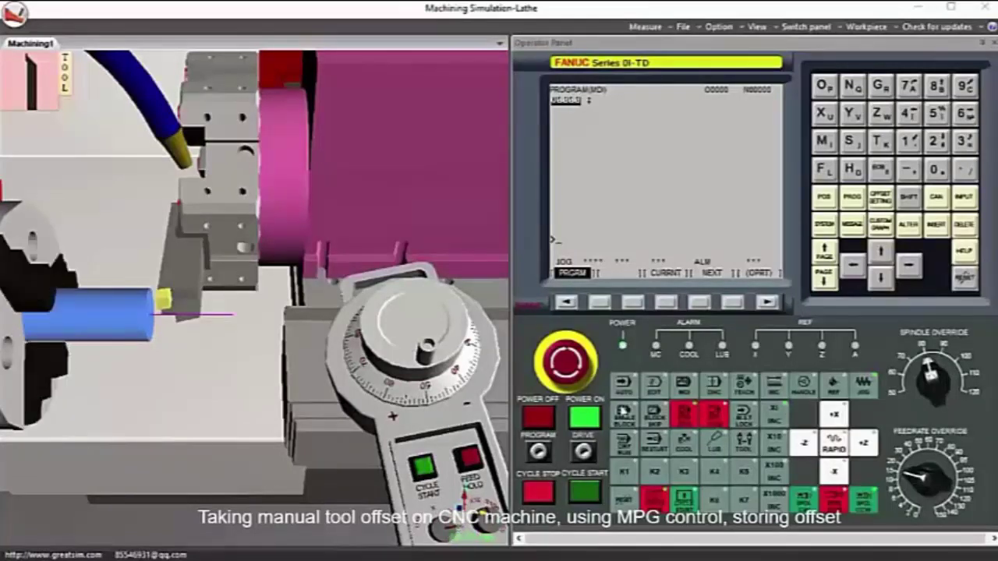
Step: Switch to HANDLE mode and turn the MPG handwheel to feed the tool in -Z into the workpiece's end face
click(803, 390)
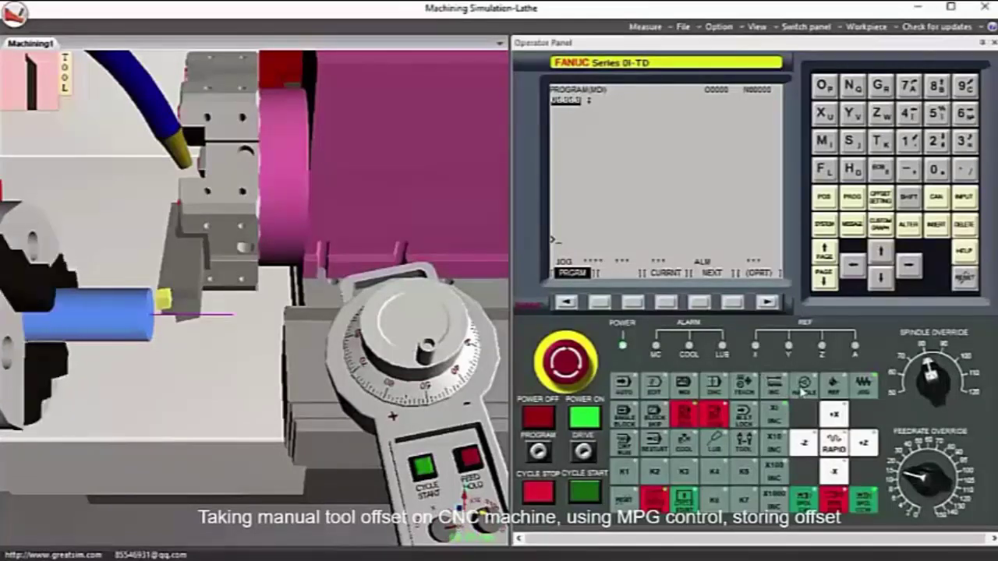
click(428, 334)
drag(429, 349, 395, 304)
scroll(449, 366, down, 8)
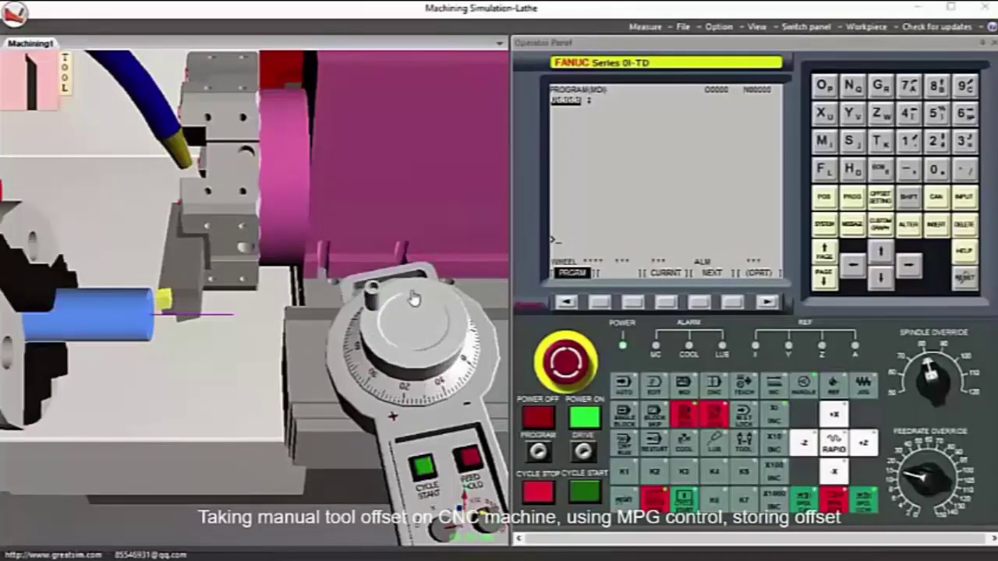
scroll(437, 353, down, 8)
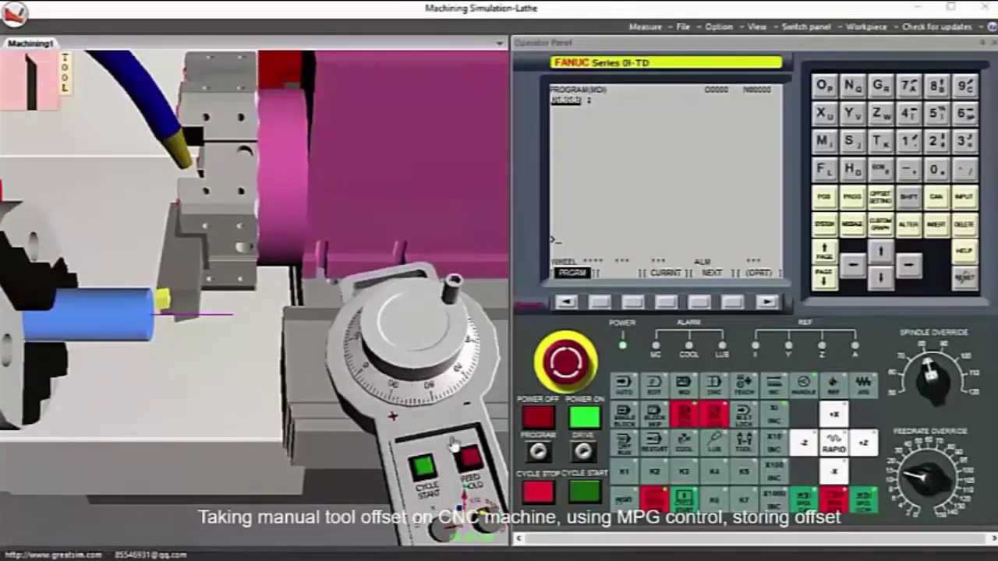
scroll(421, 350, down, 4)
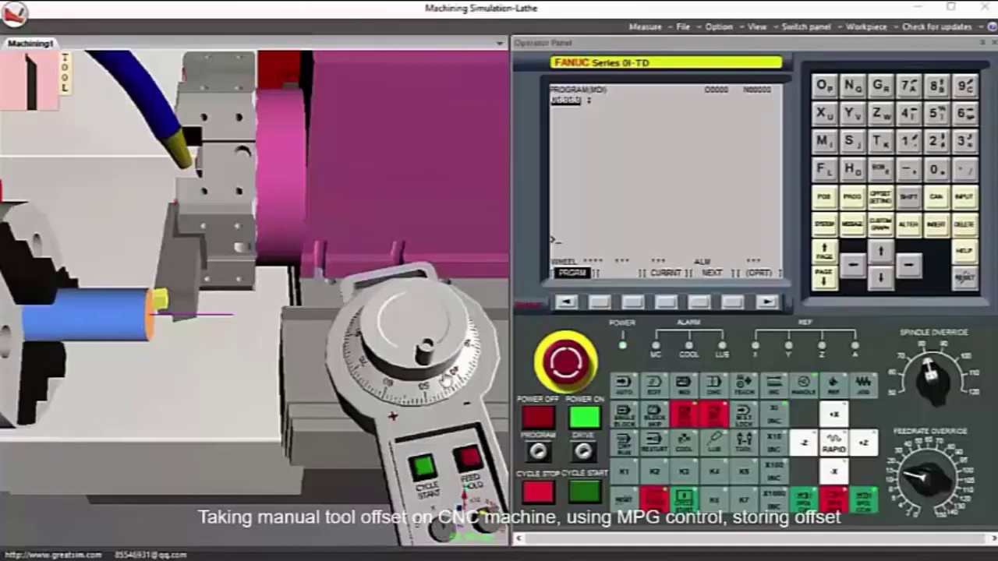
scroll(401, 328, down, 2)
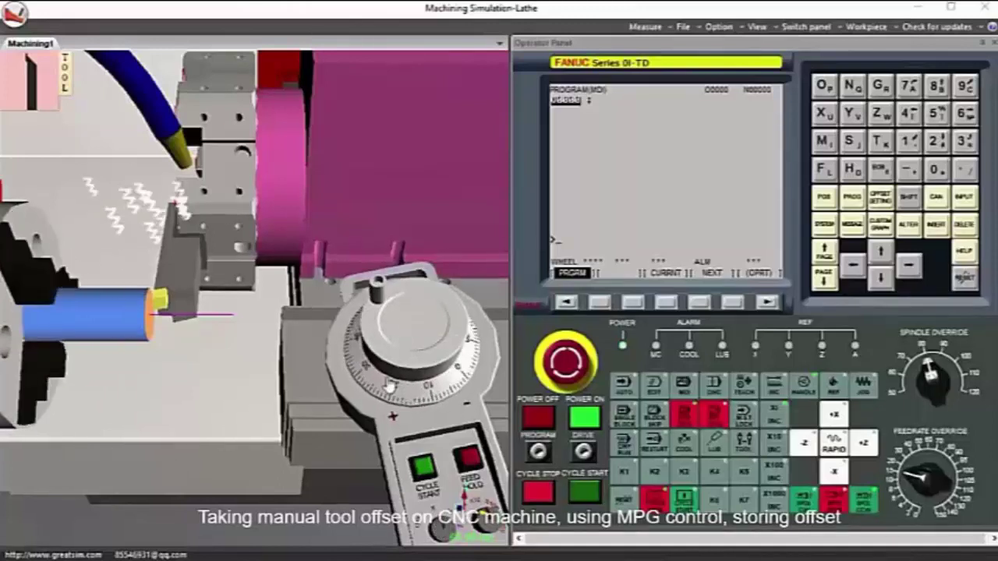
Step: Face the workpiece by feeding the tool in -X to the centre with the MPG handwheel, and retract it in +X clear of the part
scroll(402, 349, up, 3)
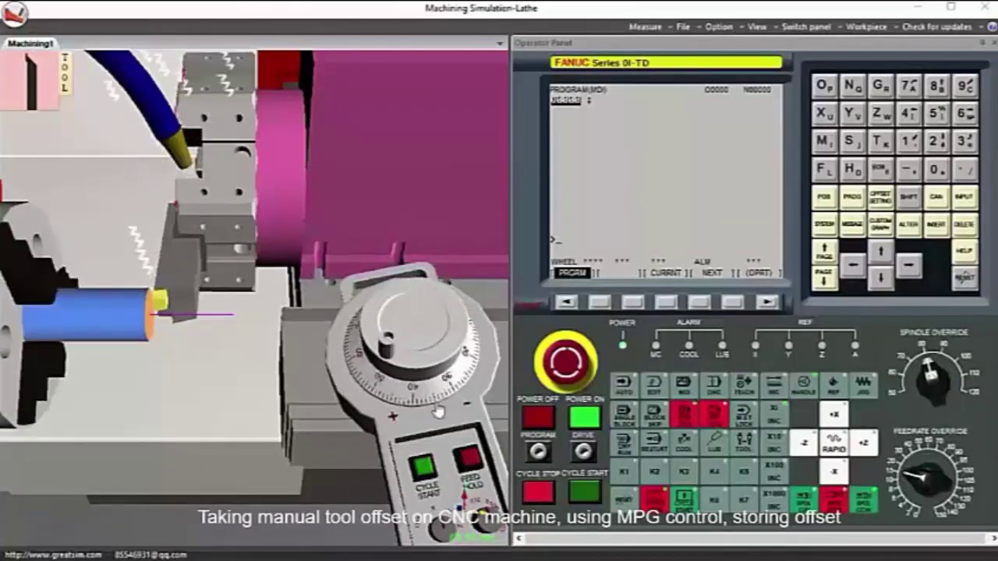
scroll(410, 331, up, 2)
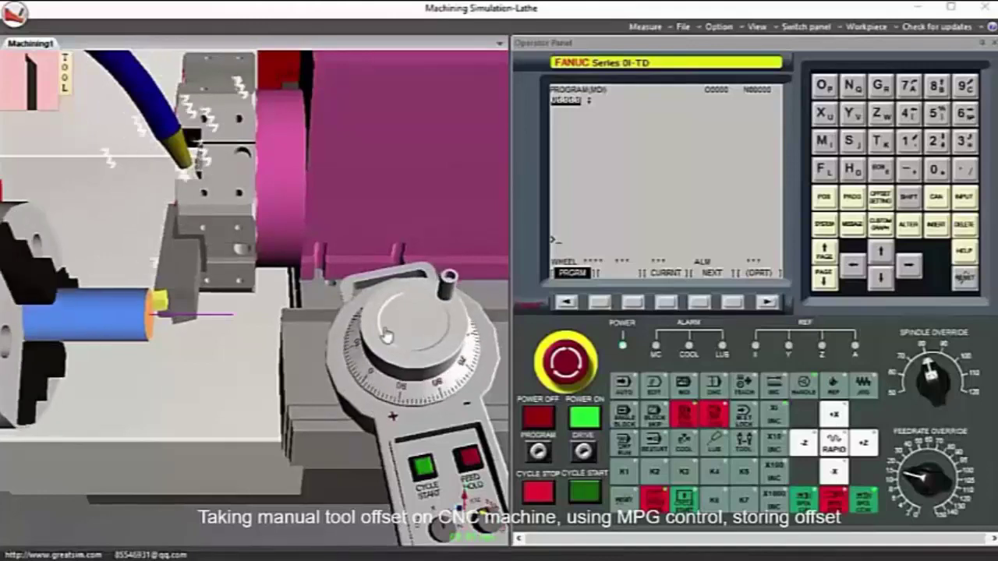
scroll(408, 372, up, 8)
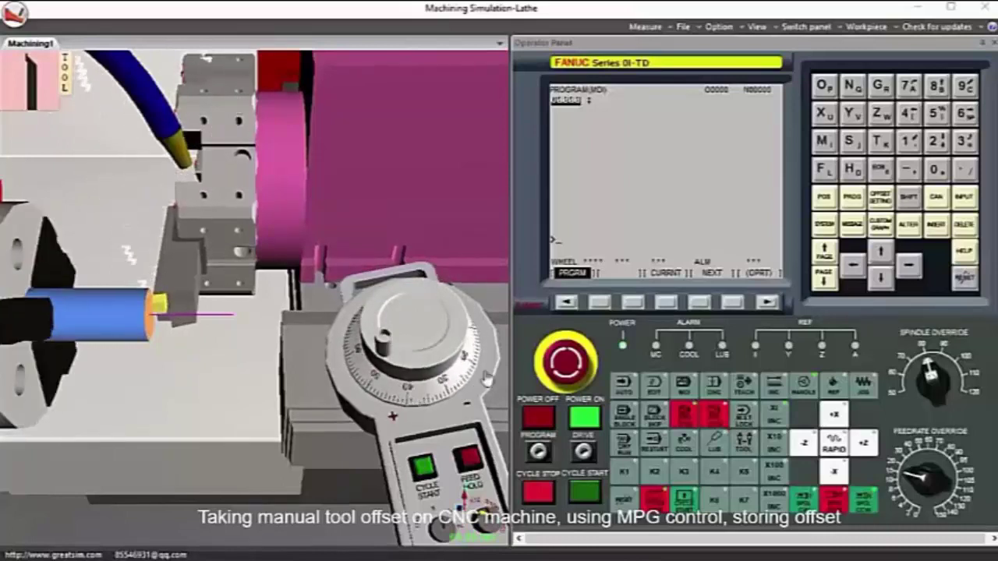
scroll(106, 328, down, 3)
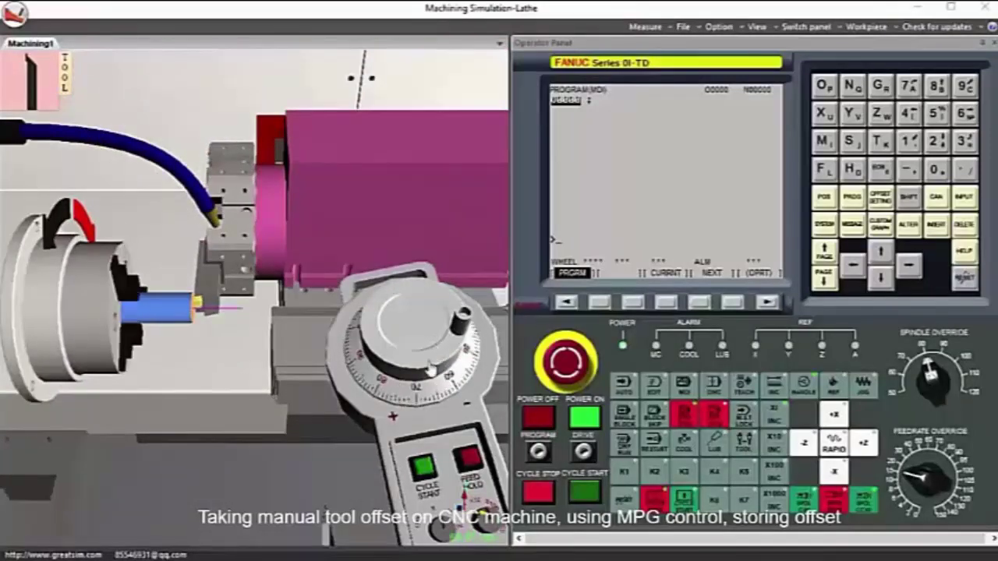
drag(430, 368, 421, 290)
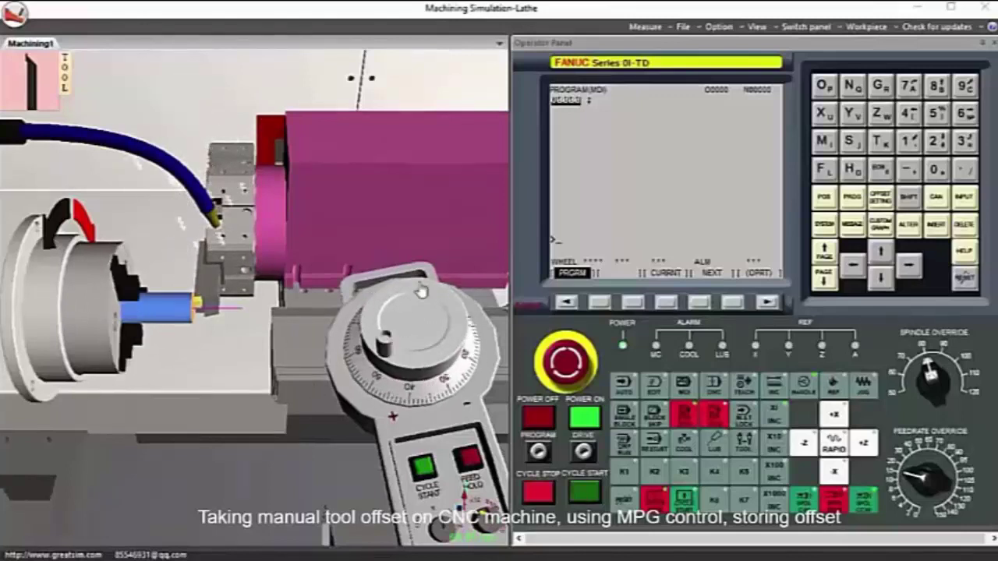
drag(447, 336, 417, 287)
scroll(428, 327, down, 3)
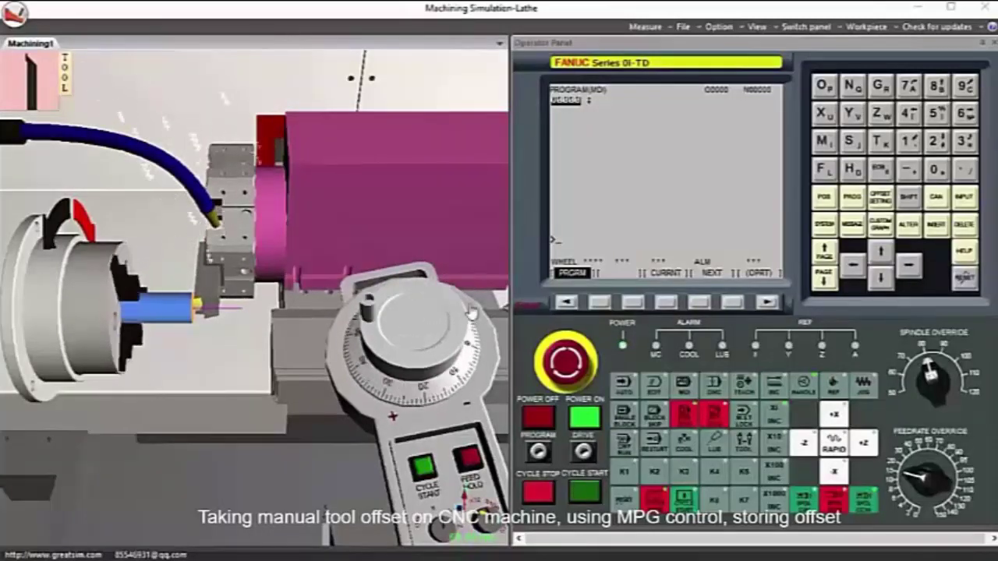
drag(443, 359, 346, 282)
scroll(177, 313, up, 3)
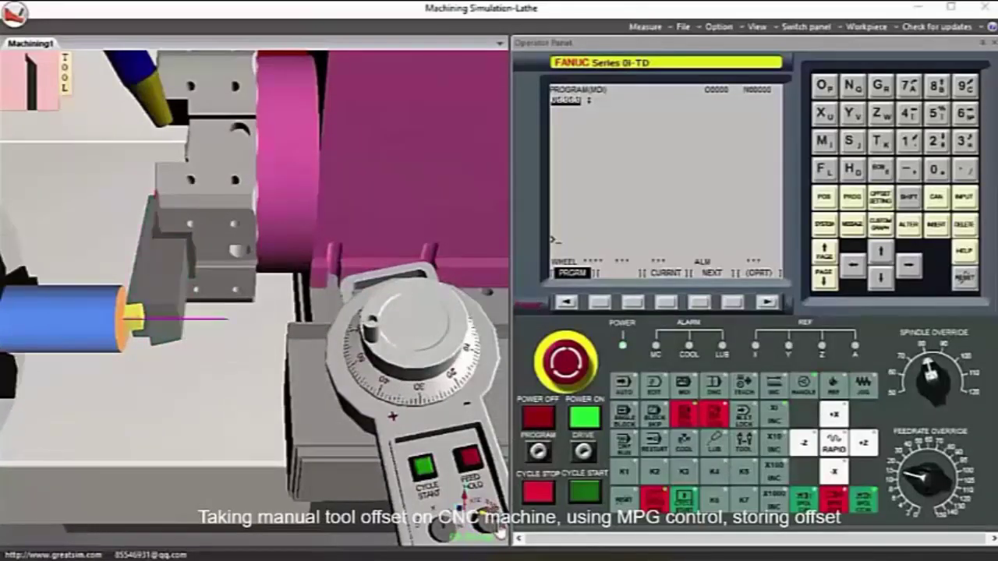
scroll(441, 316, up, 3)
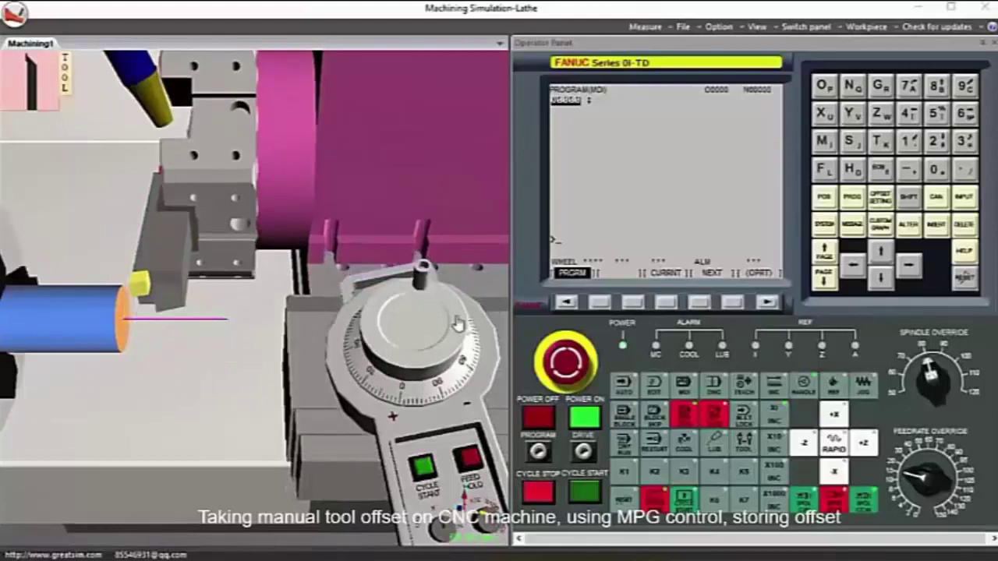
scroll(226, 357, down, 2)
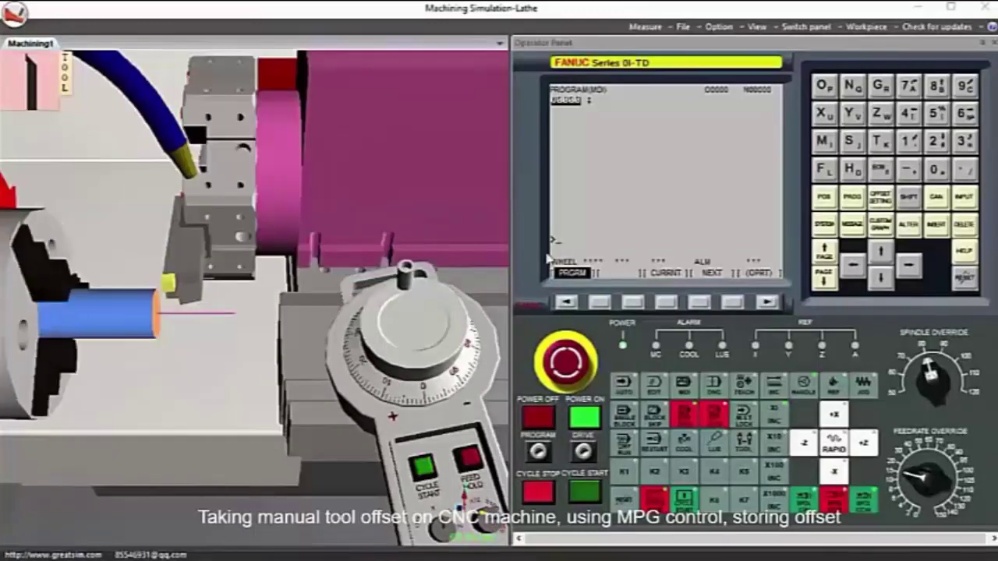
Step: In the offset table, measure and store the Z value of offset 001 at the faced end
click(881, 200)
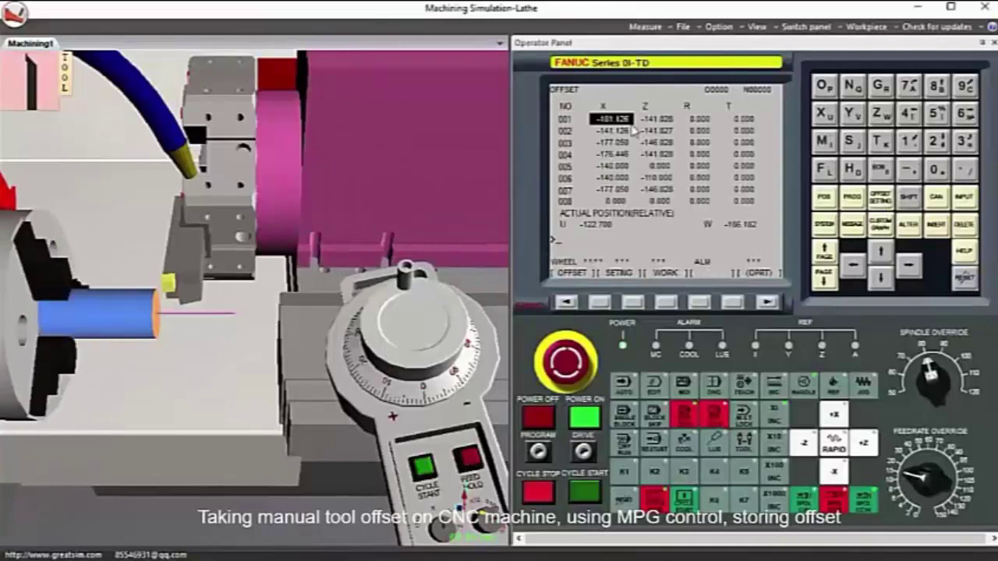
click(912, 265)
click(884, 119)
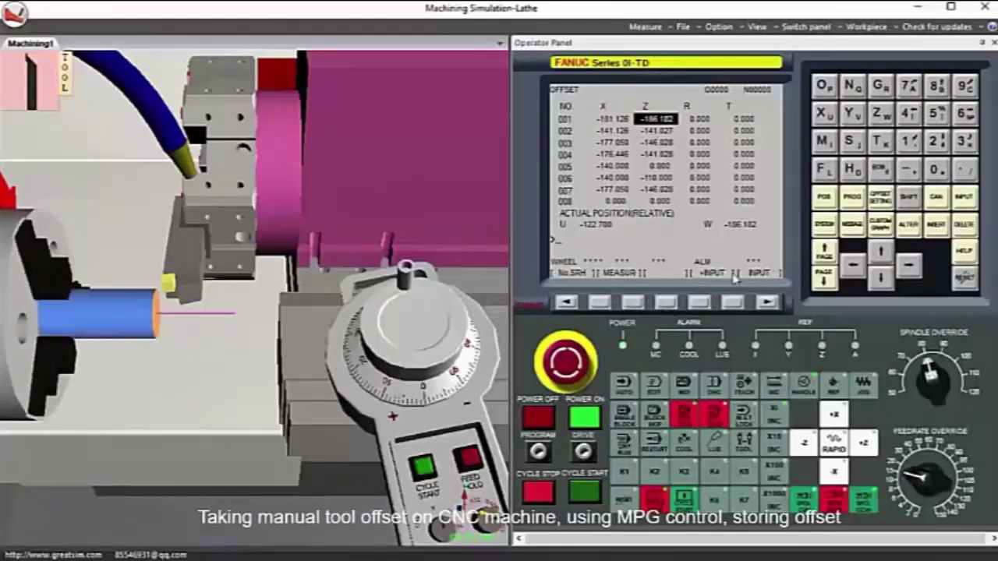
Step: Switch to the 2D view and frame the tool above the workpiece's outer diameter
scroll(184, 322, up, 3)
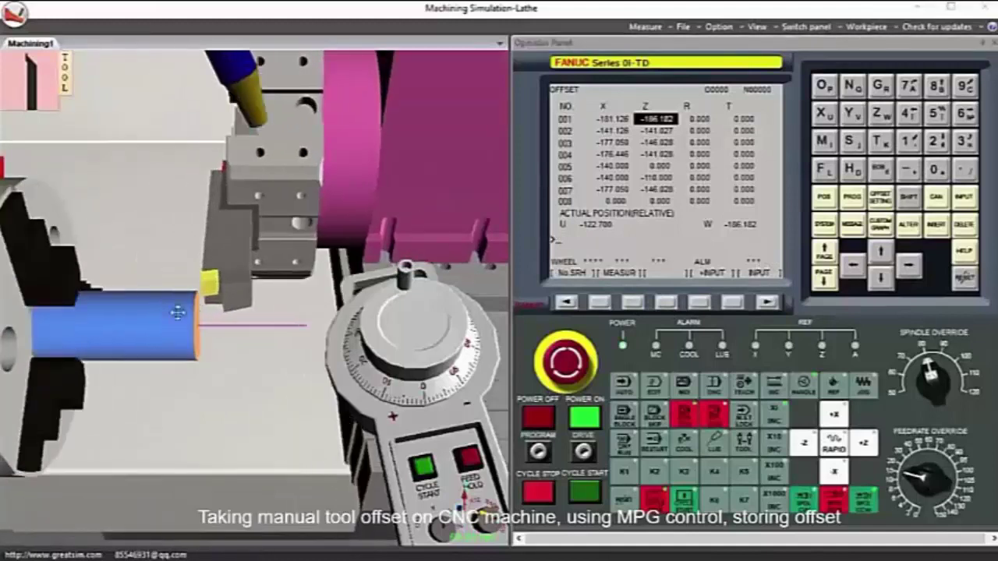
right_click(198, 327)
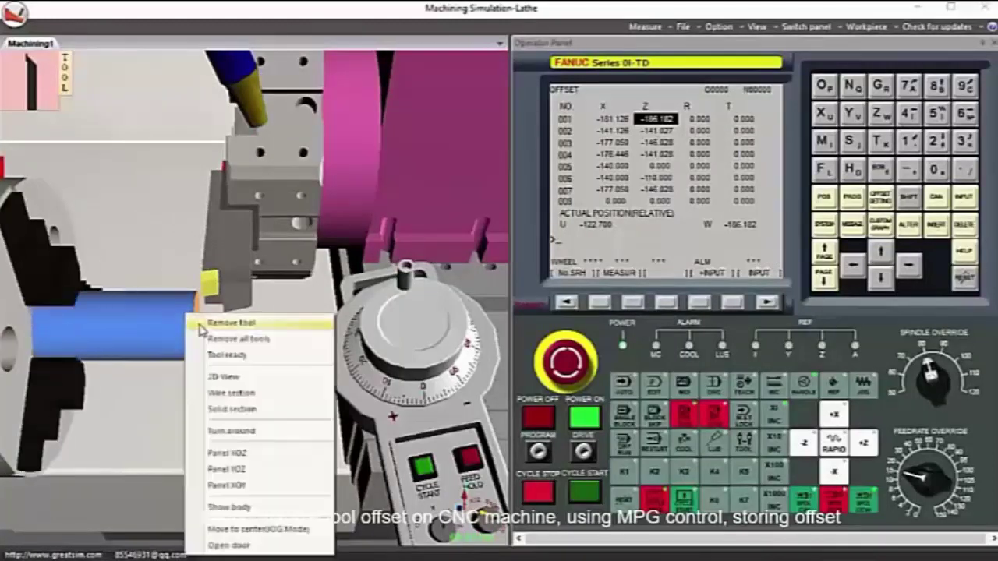
click(218, 377)
scroll(166, 331, up, 2)
middle_drag(167, 330, 354, 266)
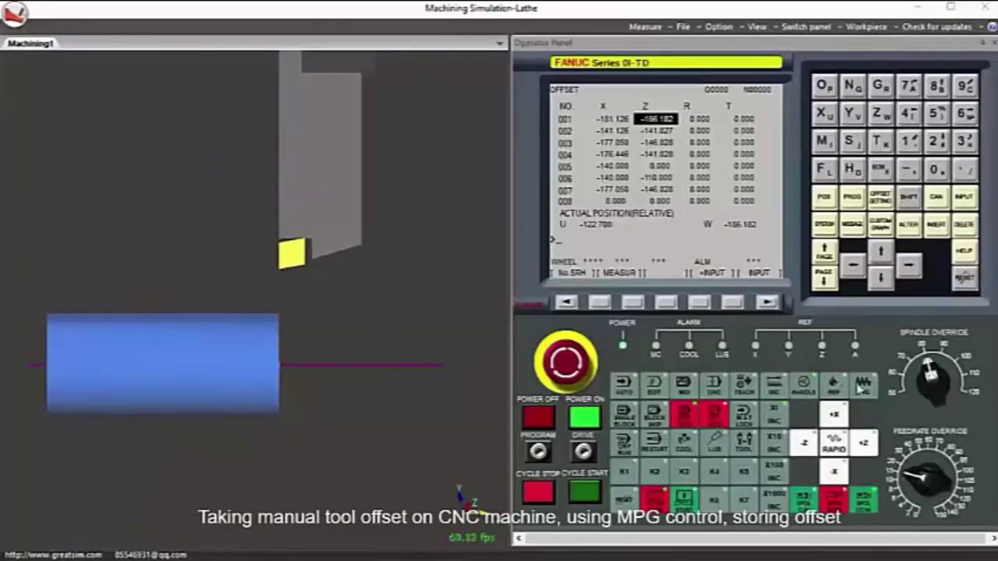
Step: In JOG mode, bring the tool in -X to the workpiece's outer diameter and feed it in -Z to skim the surface
click(863, 385)
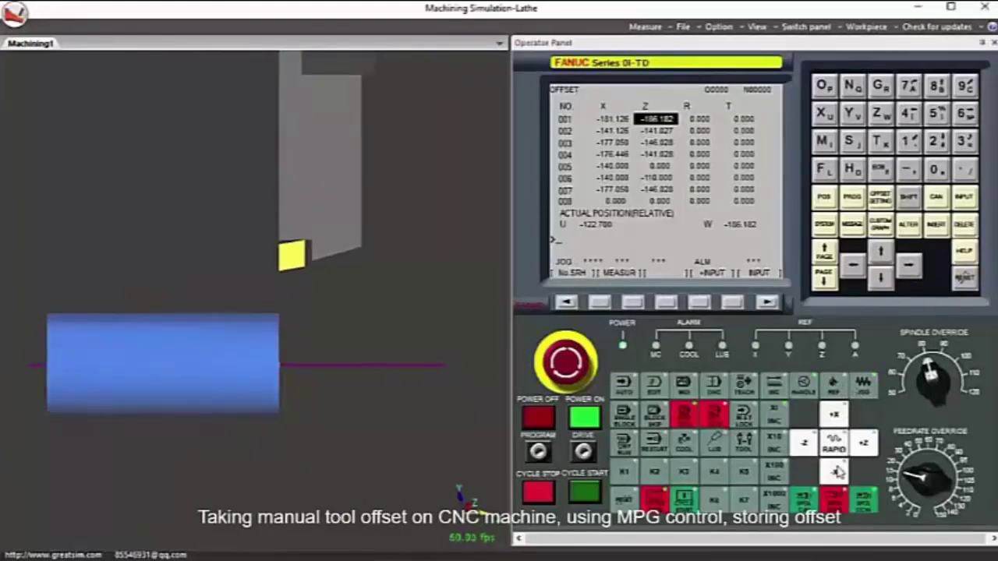
drag(836, 472, 837, 472)
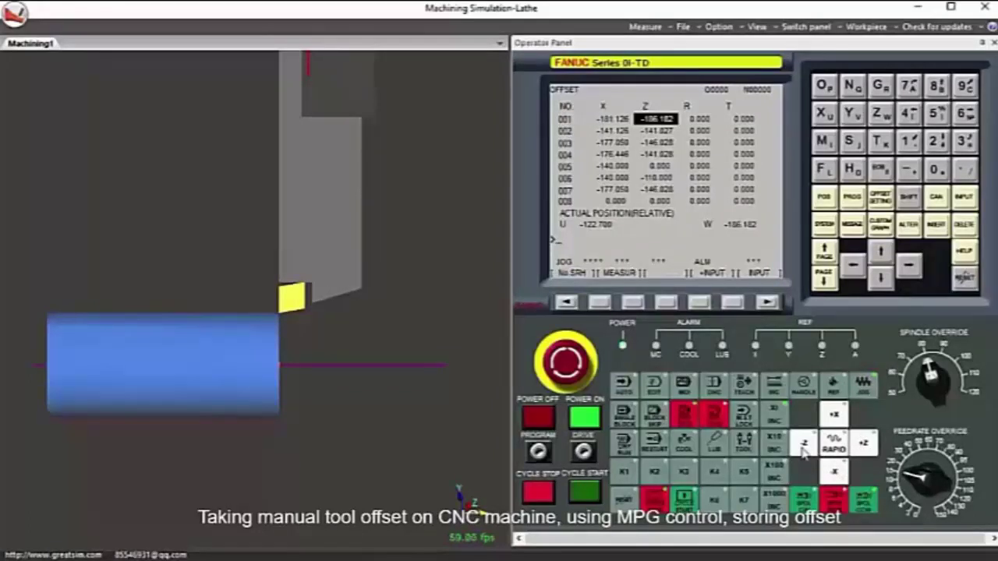
drag(804, 452, 804, 452)
Step: Show the turned workpiece as a solid section and return to the 3D machining view
right_click(335, 344)
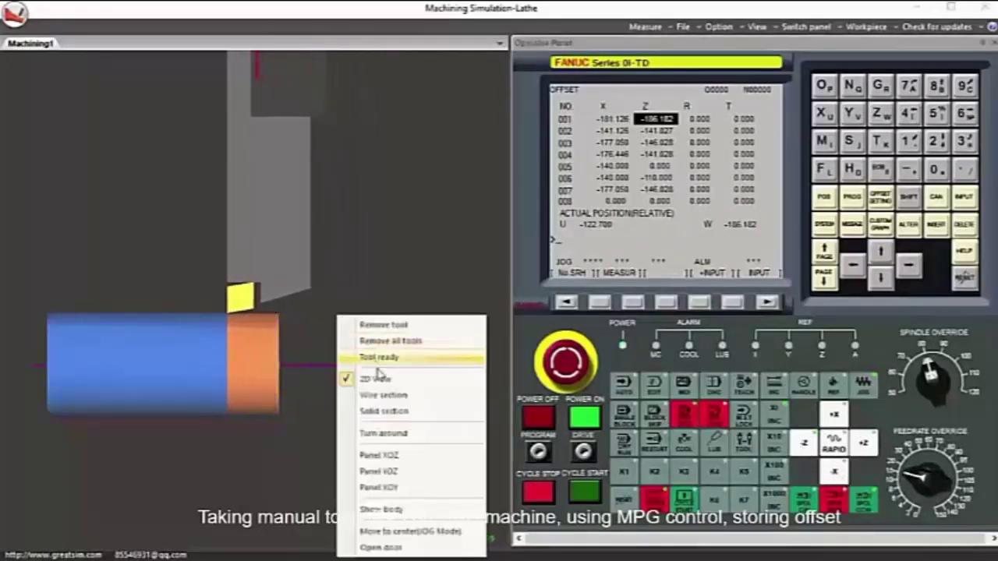
click(382, 412)
right_click(340, 312)
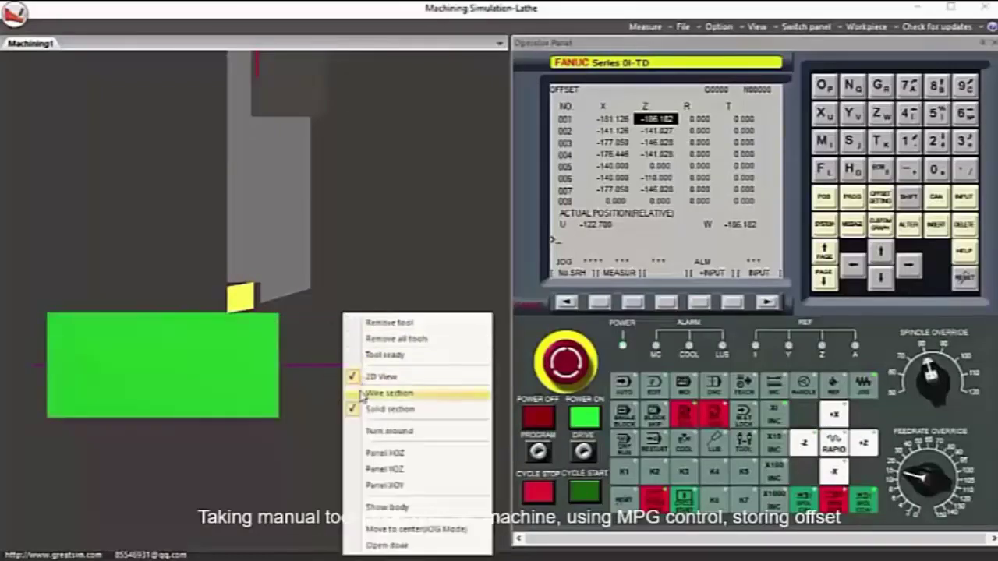
click(356, 377)
scroll(219, 272, up, 5)
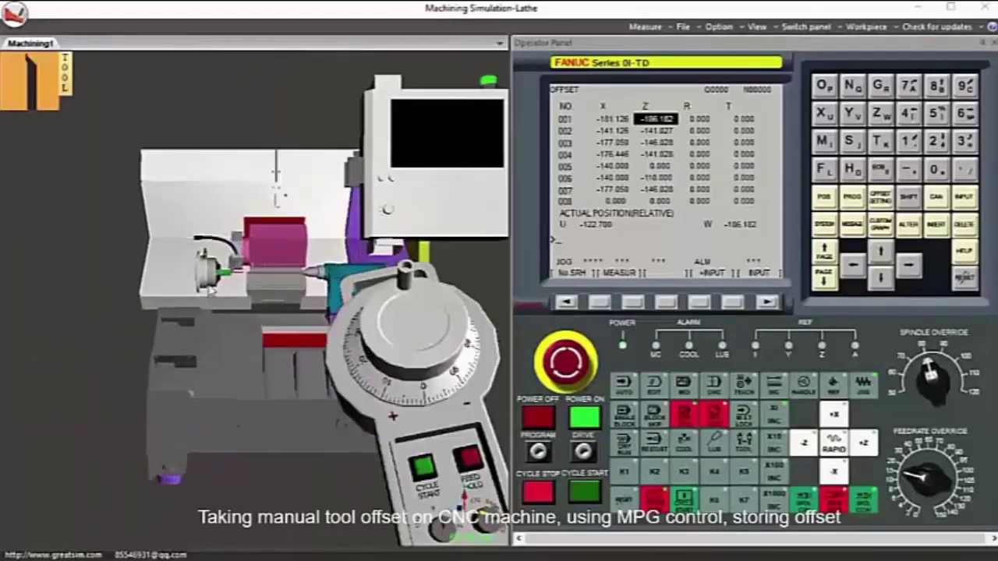
Step: Turn off the solid section display of the workpiece and enlarge the view of the chuck and tool
middle_drag(218, 272, 217, 278)
right_click(215, 279)
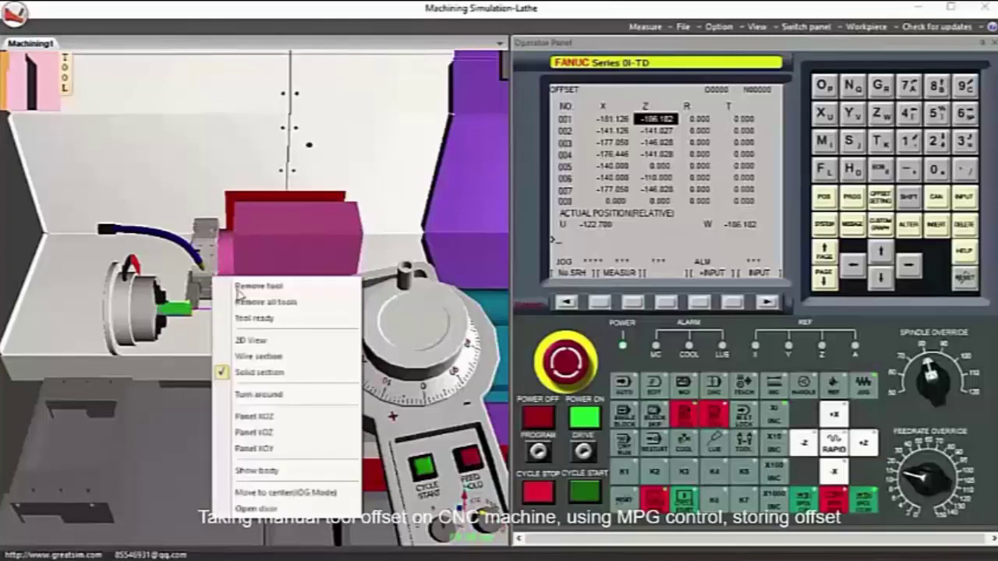
click(264, 377)
scroll(163, 317, up, 4)
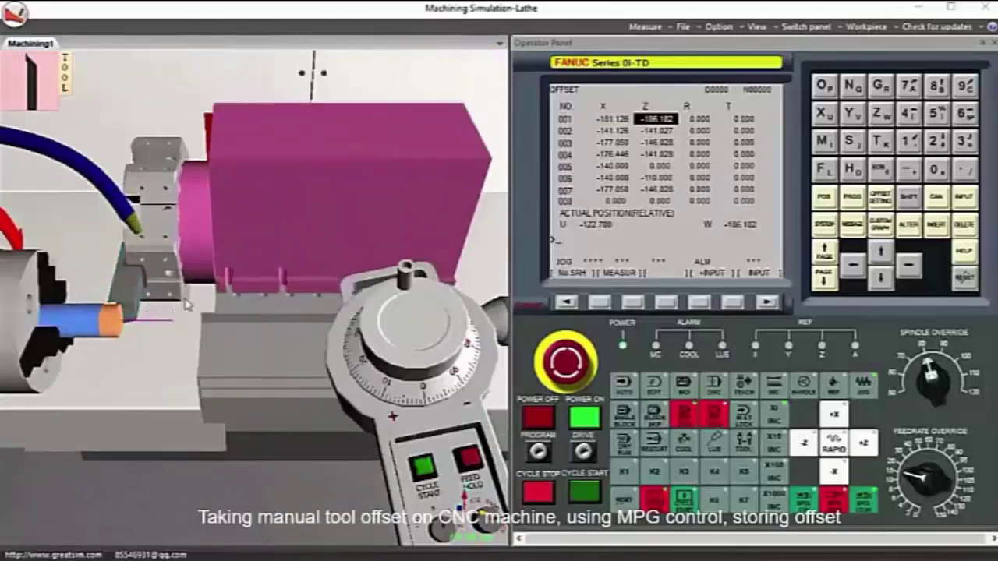
Step: In HANDLE mode, select the Z axis and retract the tool in +Z from the workpiece with the handwheel
scroll(458, 395, down, 6)
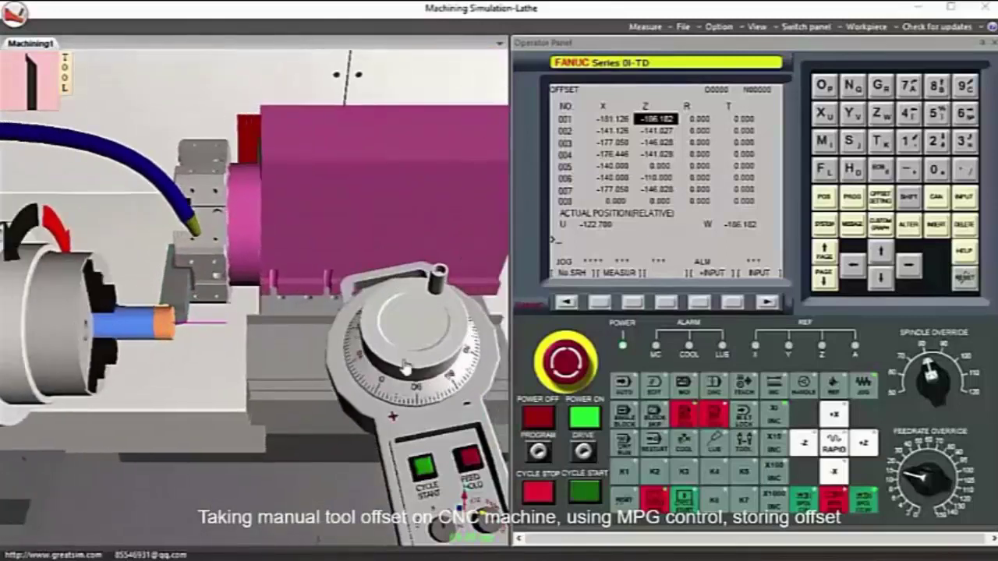
click(806, 382)
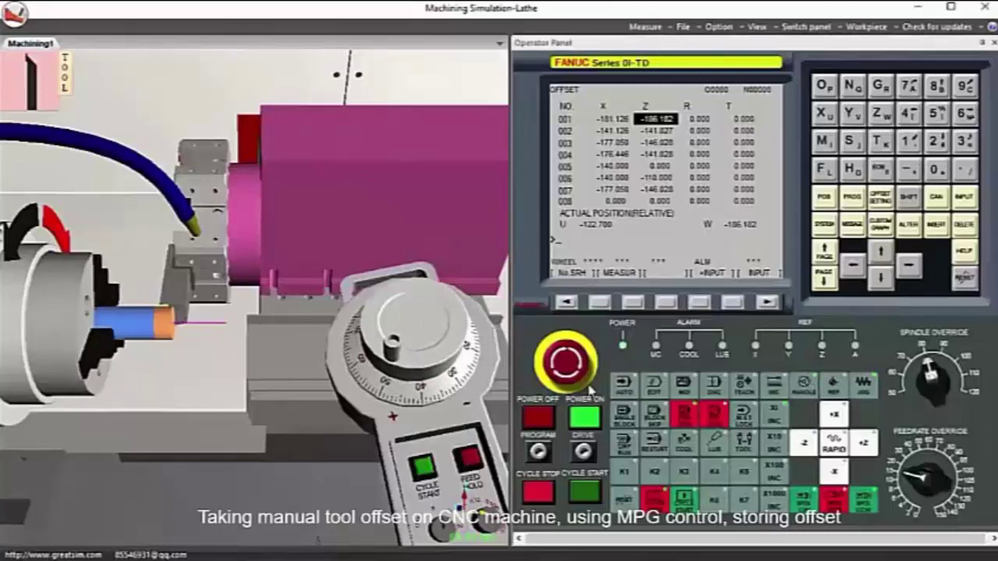
click(451, 532)
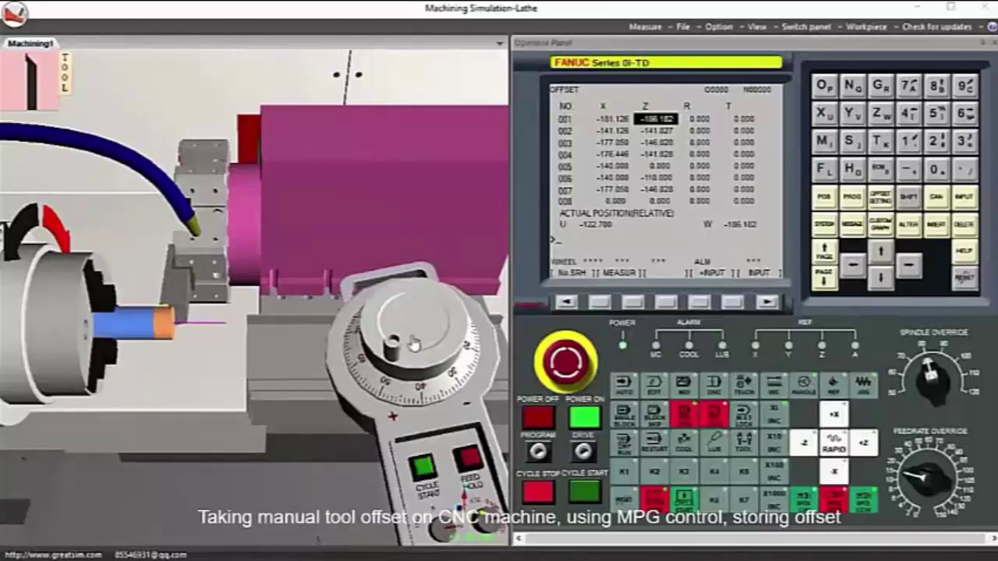
scroll(439, 318, down, 5)
scroll(439, 318, down, 10)
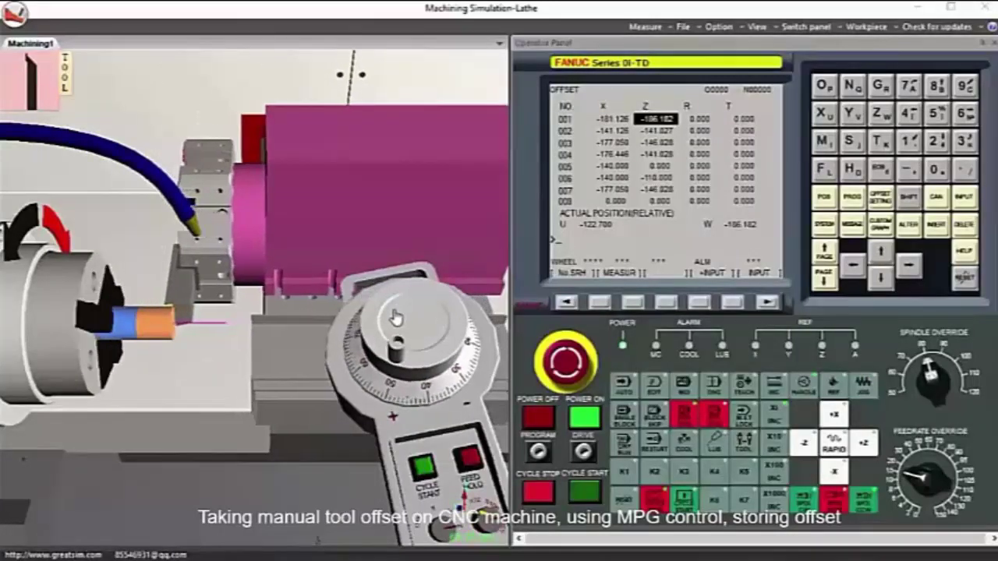
scroll(436, 360, up, 2)
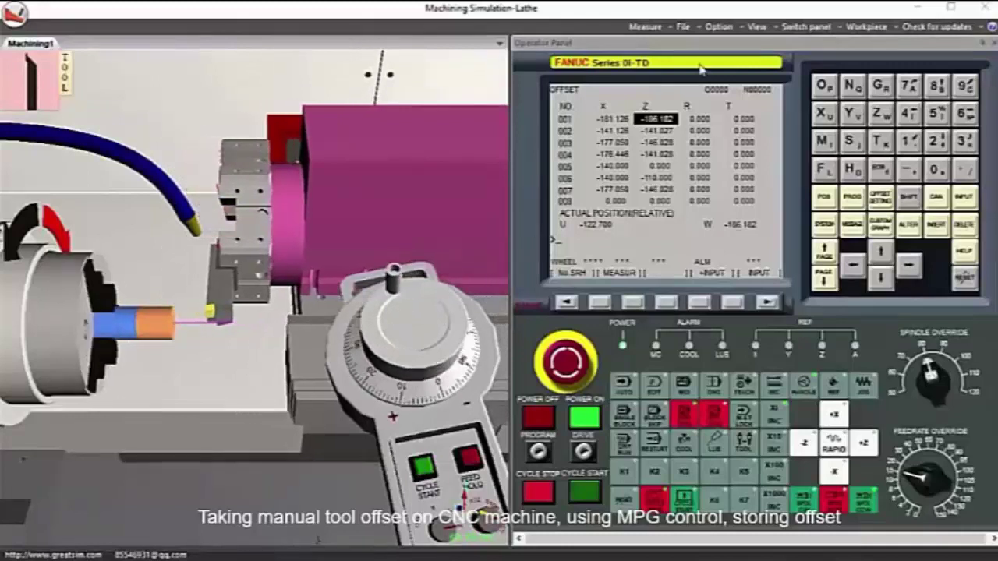
Step: Start a front face measurement and measure the diameter of the turned section of the workpiece
click(657, 30)
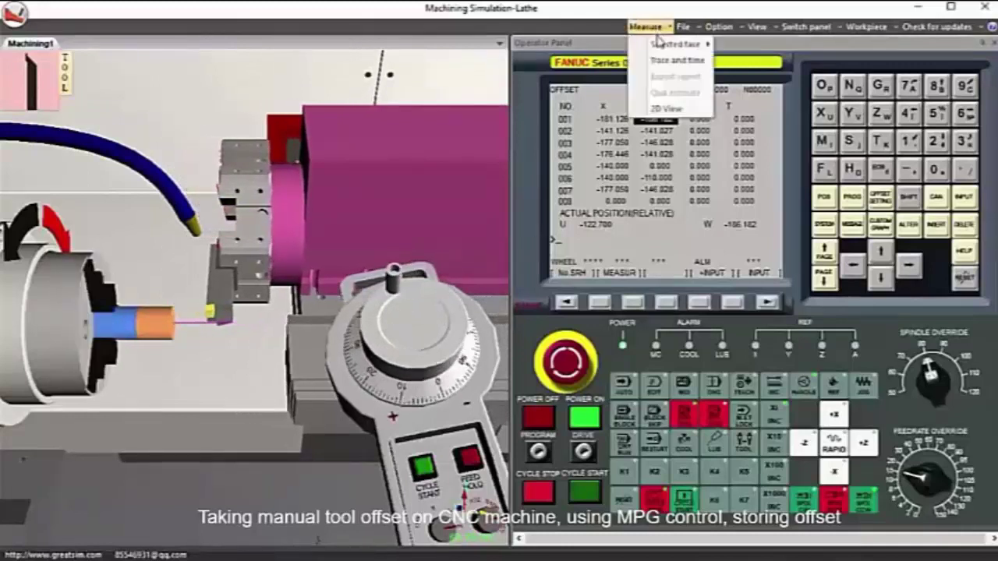
mouse_move(690, 44)
click(750, 48)
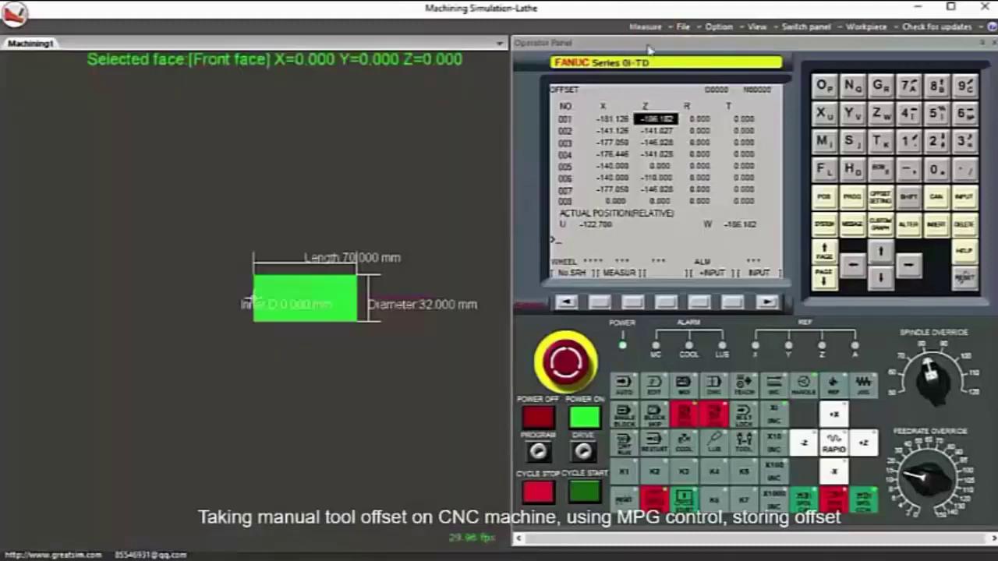
middle_drag(376, 283, 240, 285)
scroll(204, 276, up, 2)
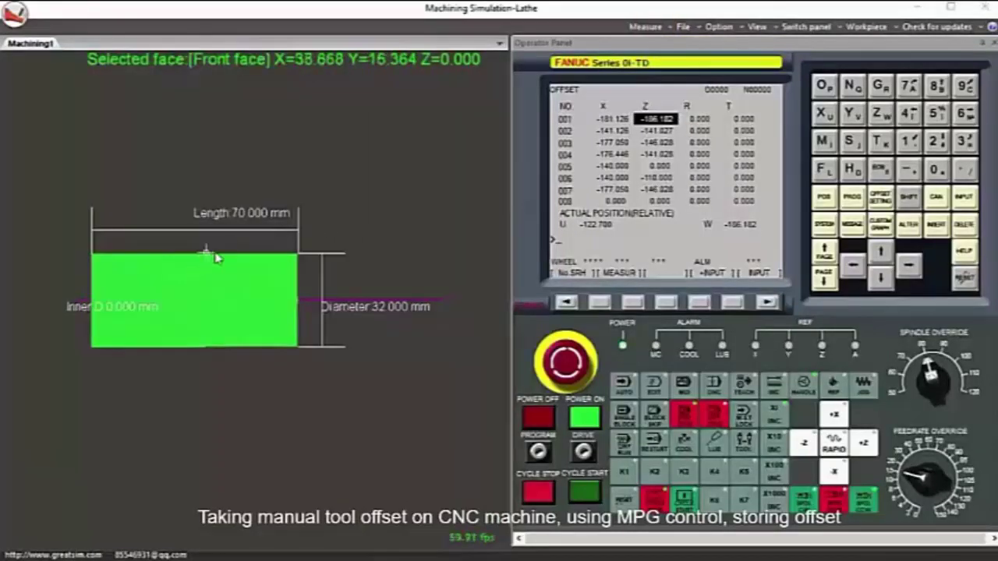
click(275, 258)
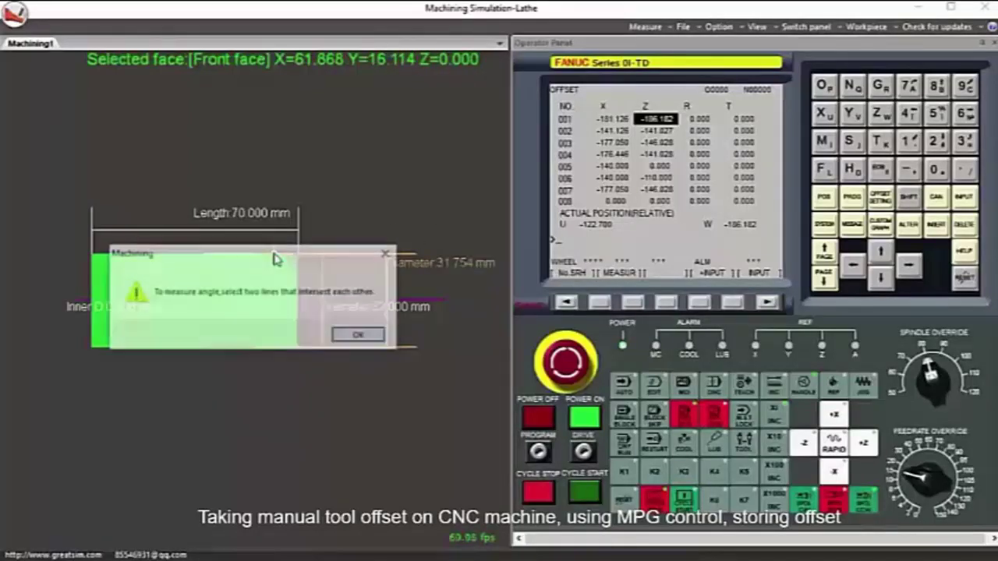
click(354, 336)
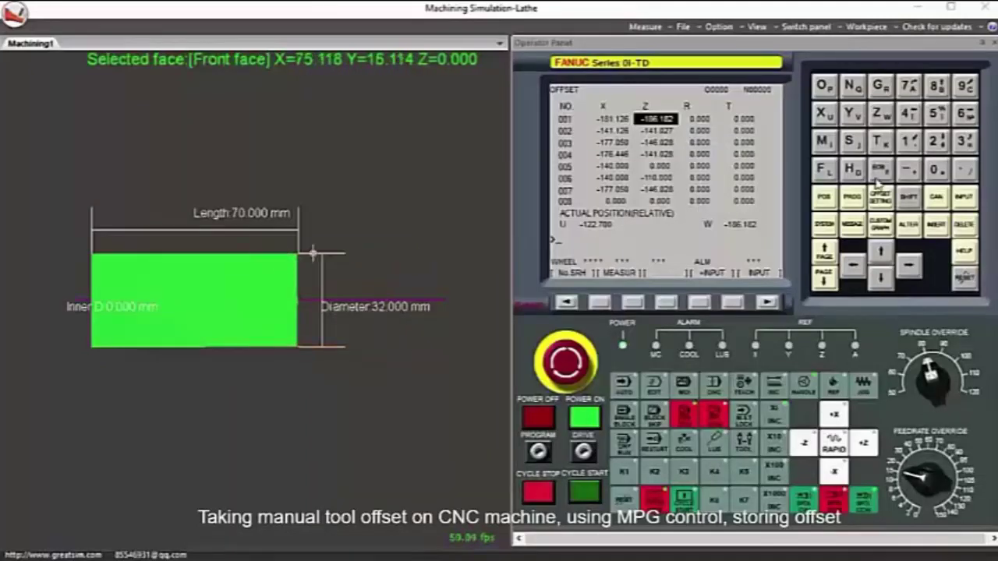
Step: Enter X31.754 as the measured diameter for offset 001, store it, and quit the face measurement
click(825, 115)
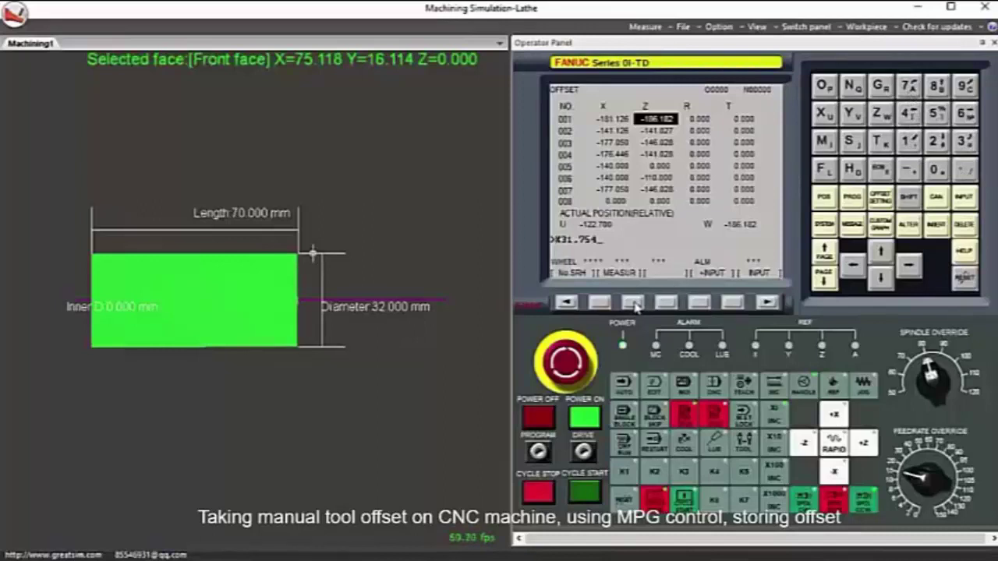
click(634, 304)
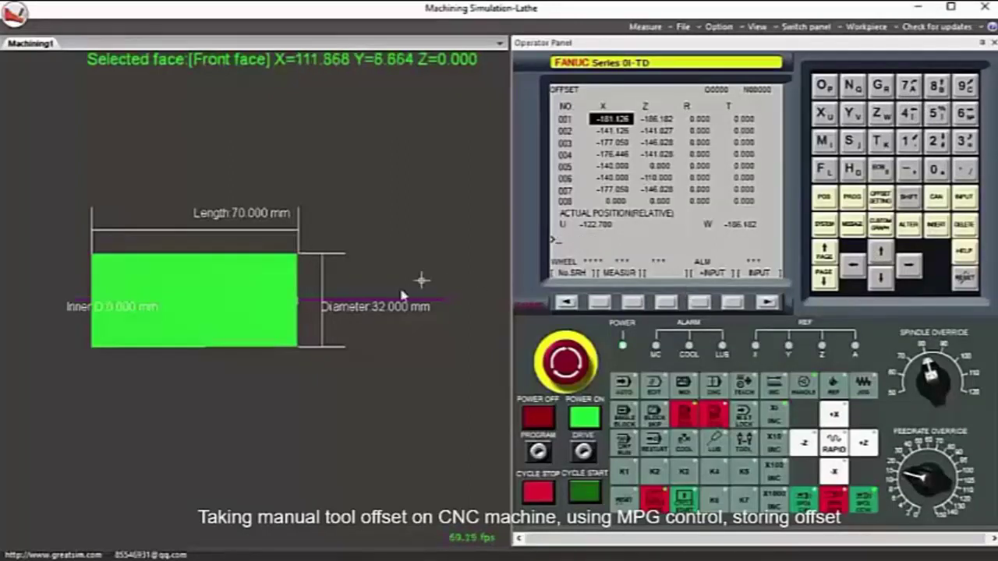
click(645, 27)
mouse_move(675, 45)
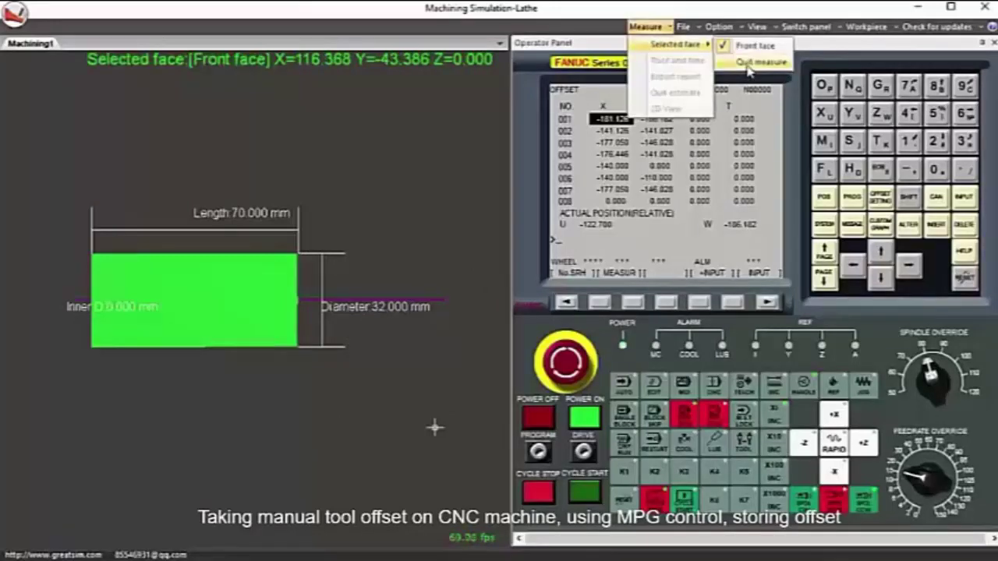
click(749, 63)
Step: In REF mode, return the X and Z axes to the reference point and hide the handwheel
scroll(235, 270, up, 7)
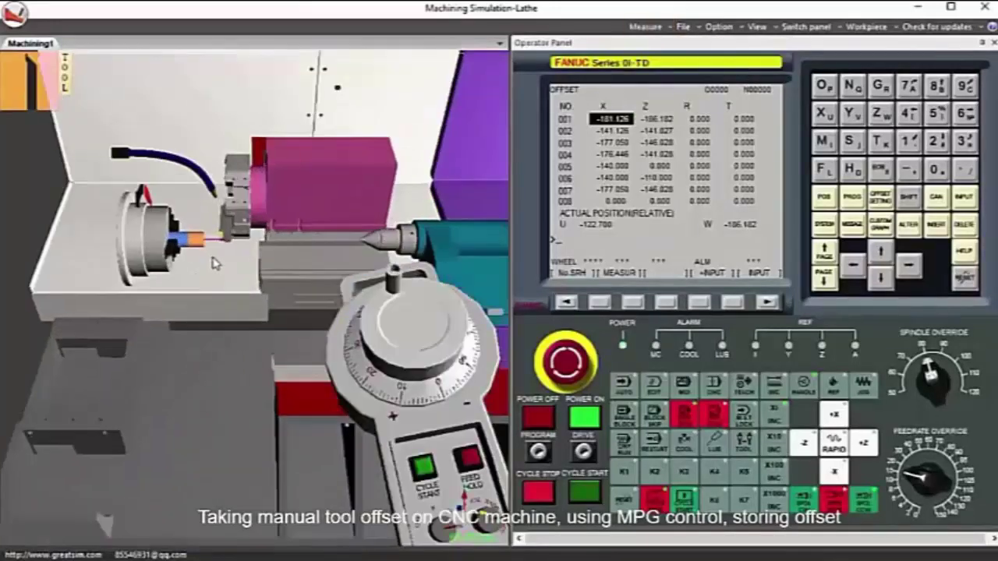
scroll(212, 261, down, 2)
scroll(209, 251, up, 1)
middle_drag(209, 251, 212, 271)
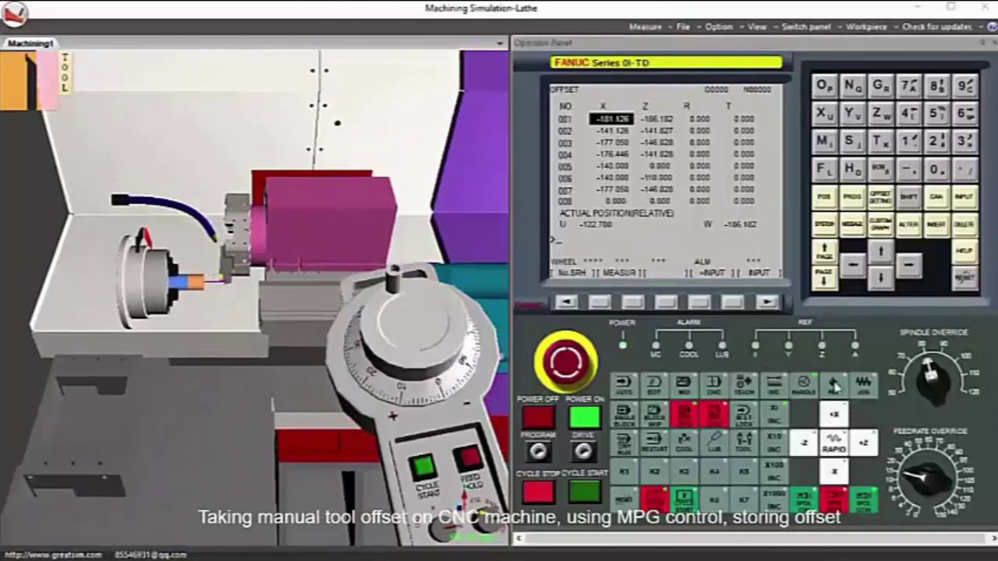
click(833, 384)
click(836, 414)
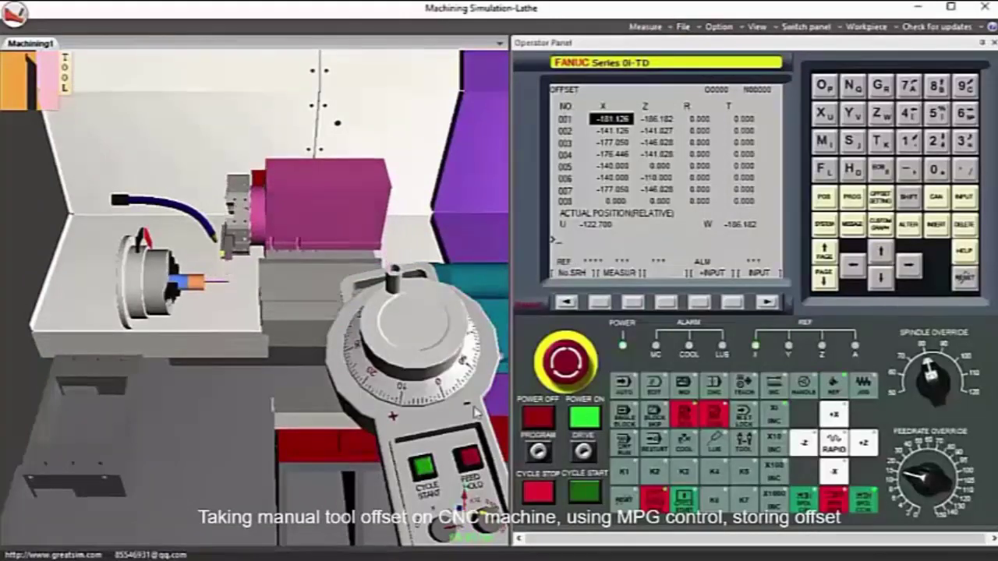
click(415, 387)
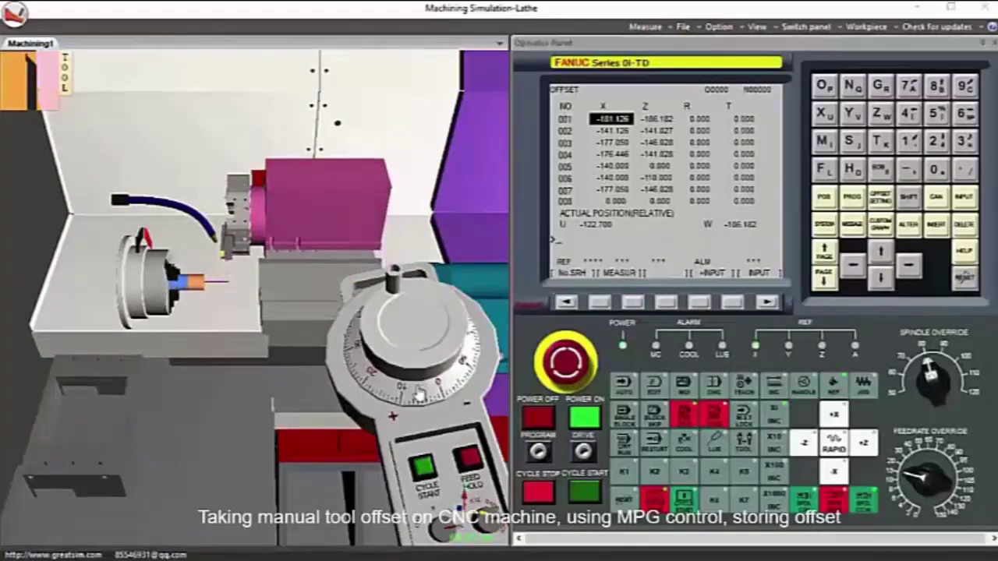
click(864, 444)
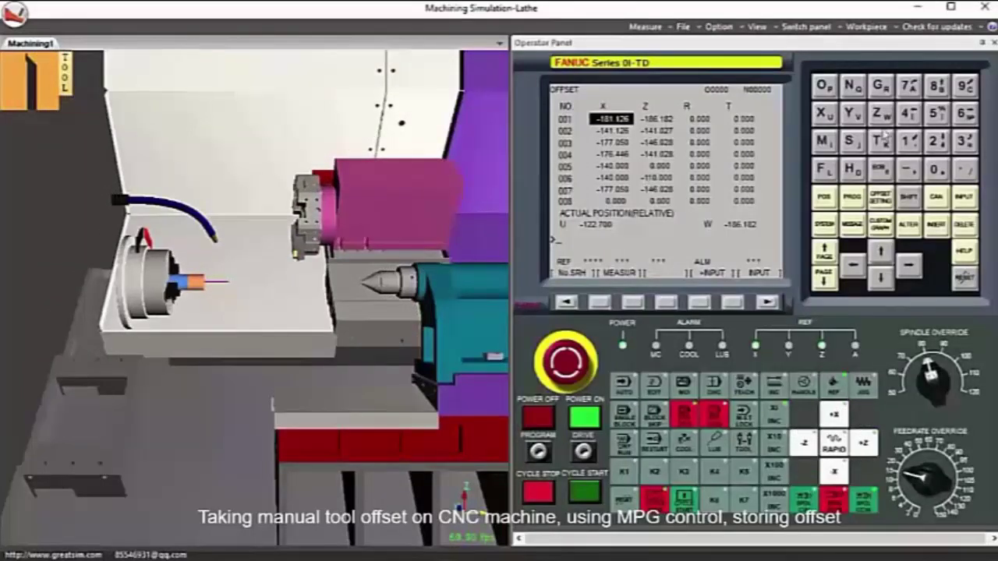
Step: Replace the machined workpiece with a fresh blank and frame it in the chuck
click(866, 26)
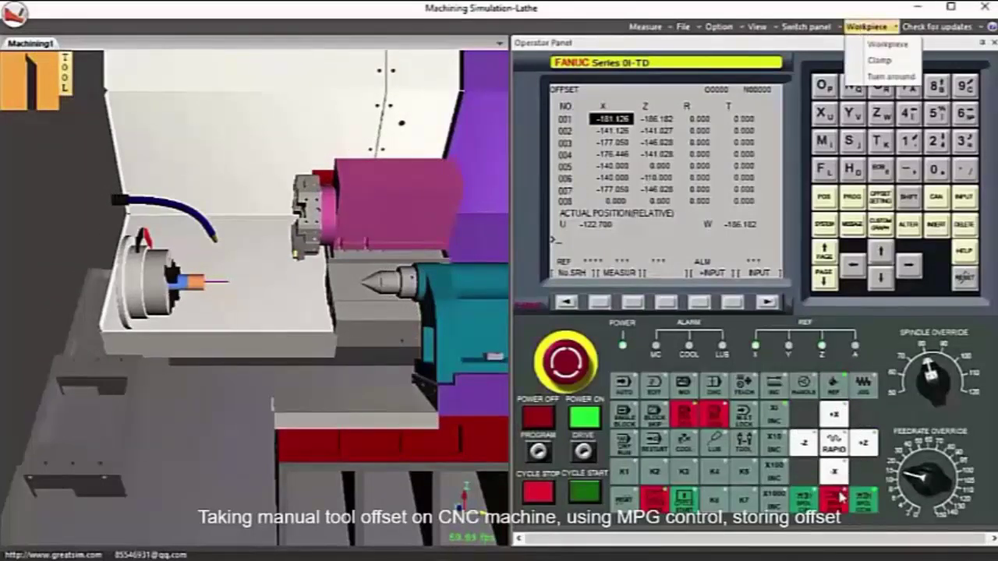
click(866, 27)
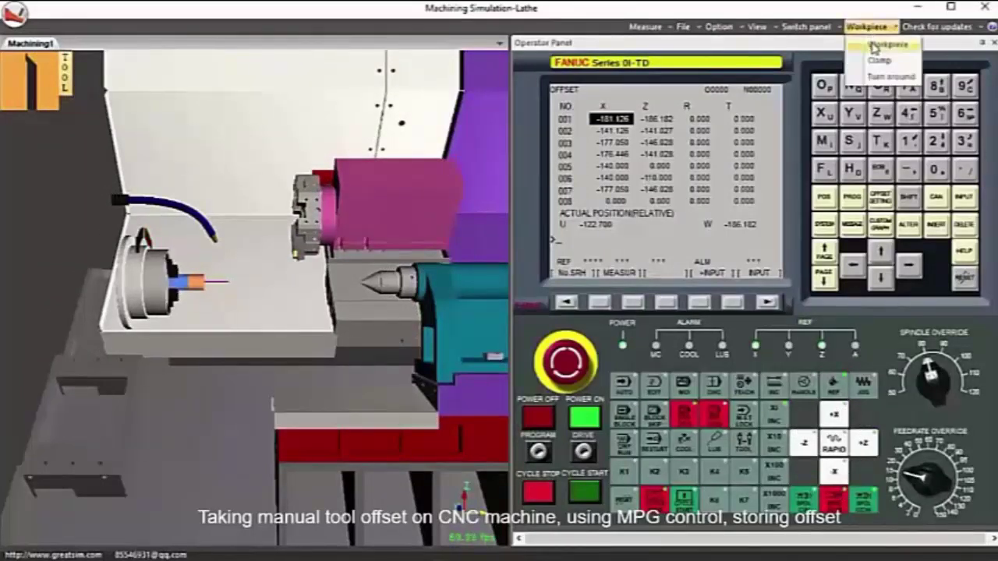
click(873, 45)
click(581, 347)
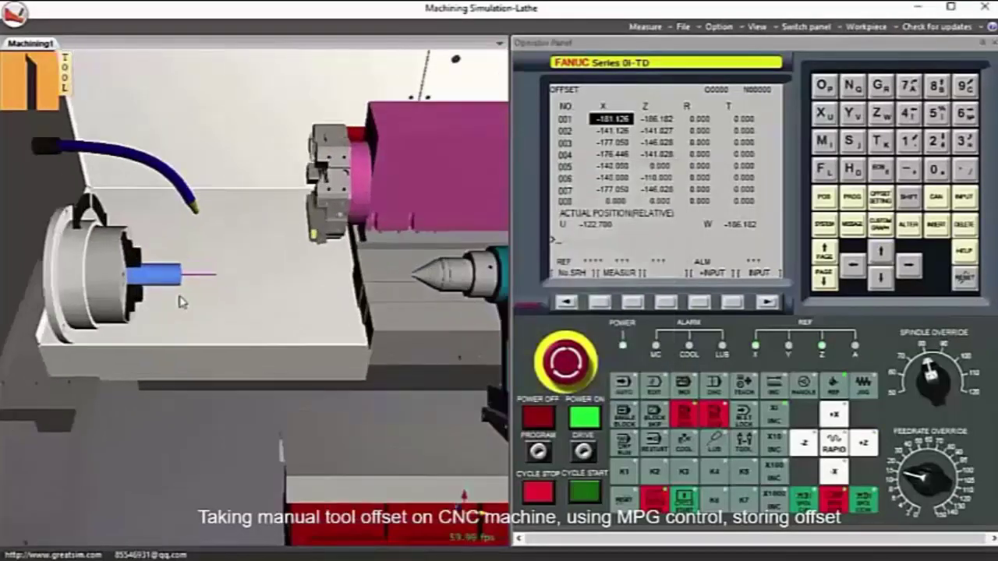
scroll(179, 299, up, 2)
middle_drag(180, 297, 205, 285)
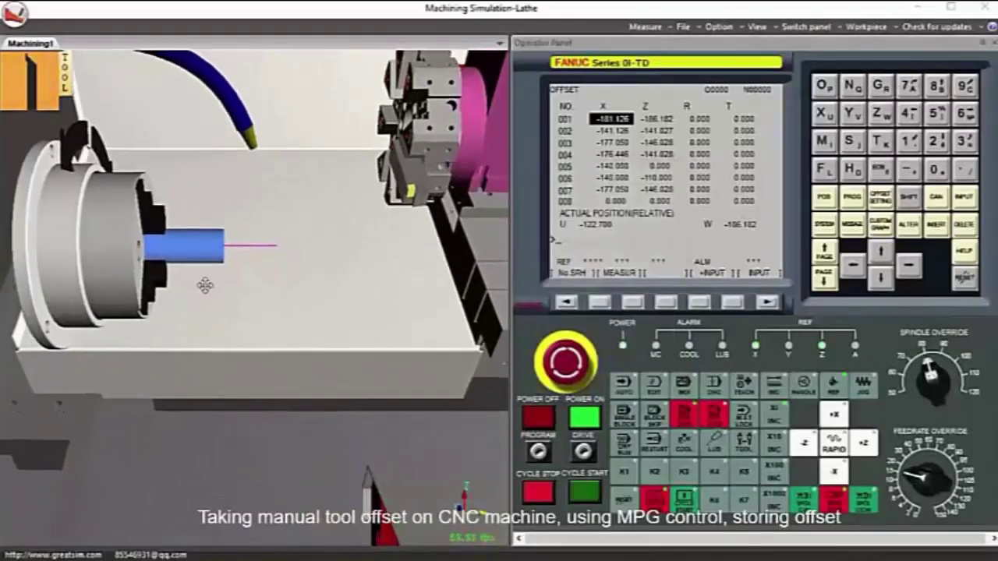
scroll(224, 290, down, 2)
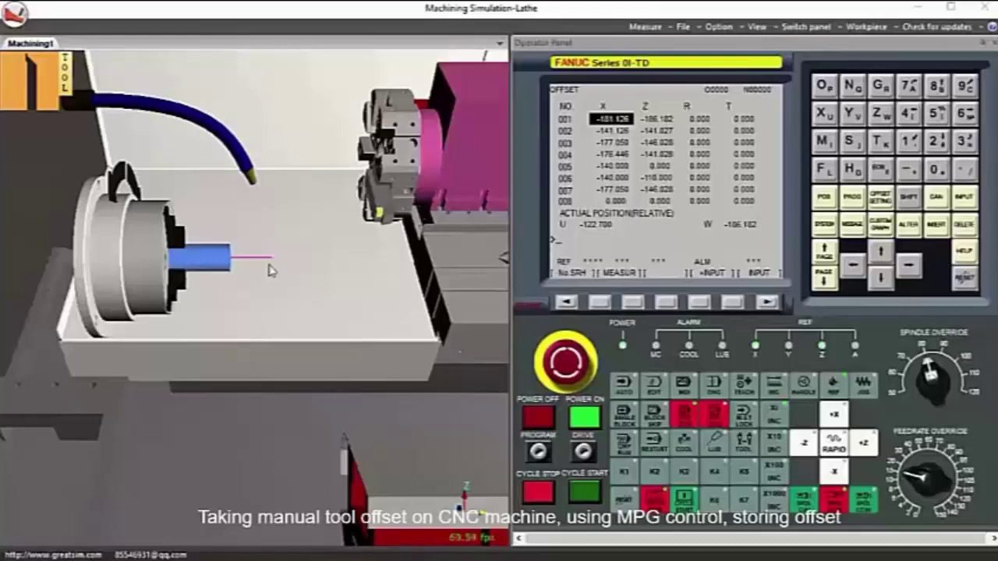
scroll(268, 270, down, 1)
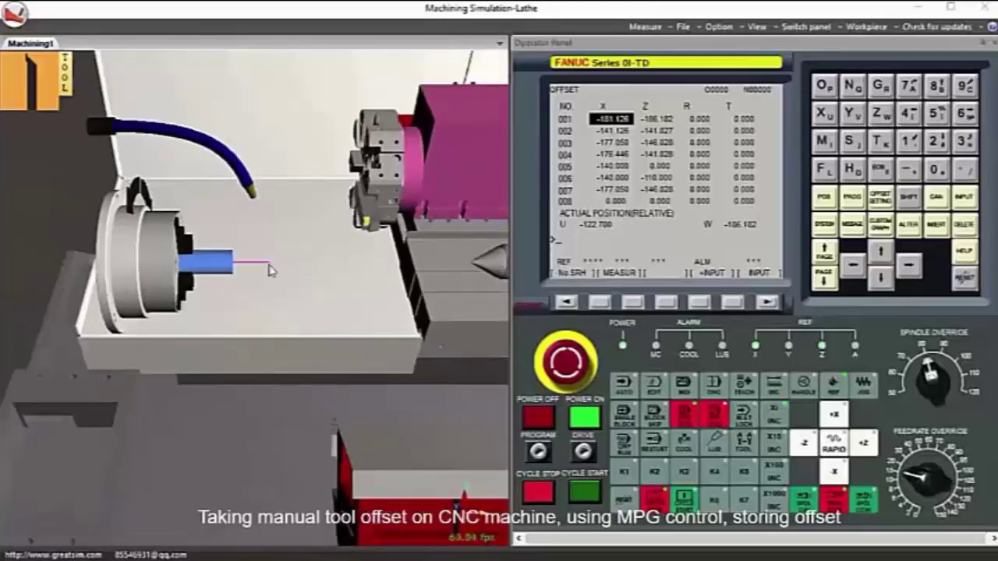
Step: In EDIT mode, open the program directory and create the new program O4545 with an end-of-block
click(828, 200)
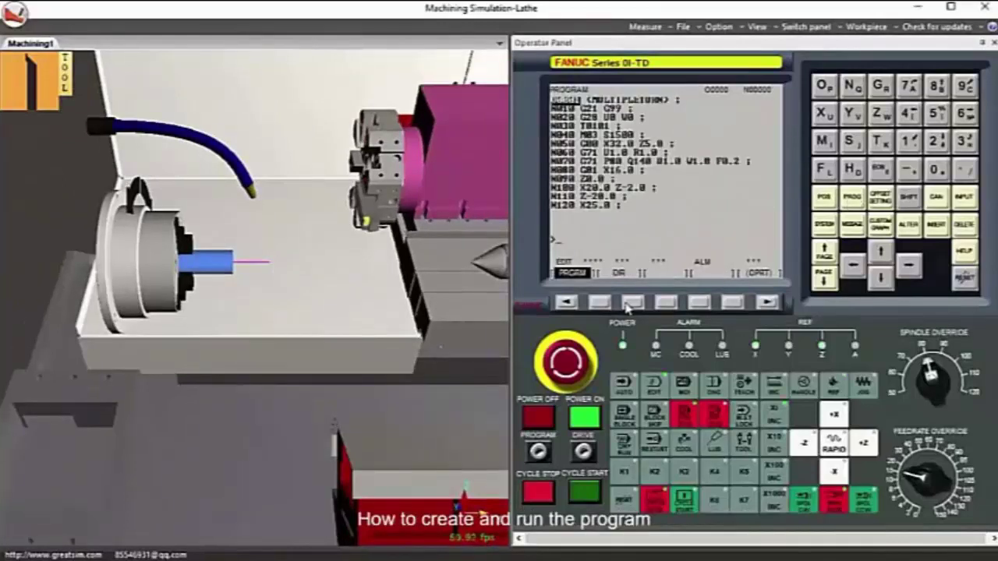
click(631, 303)
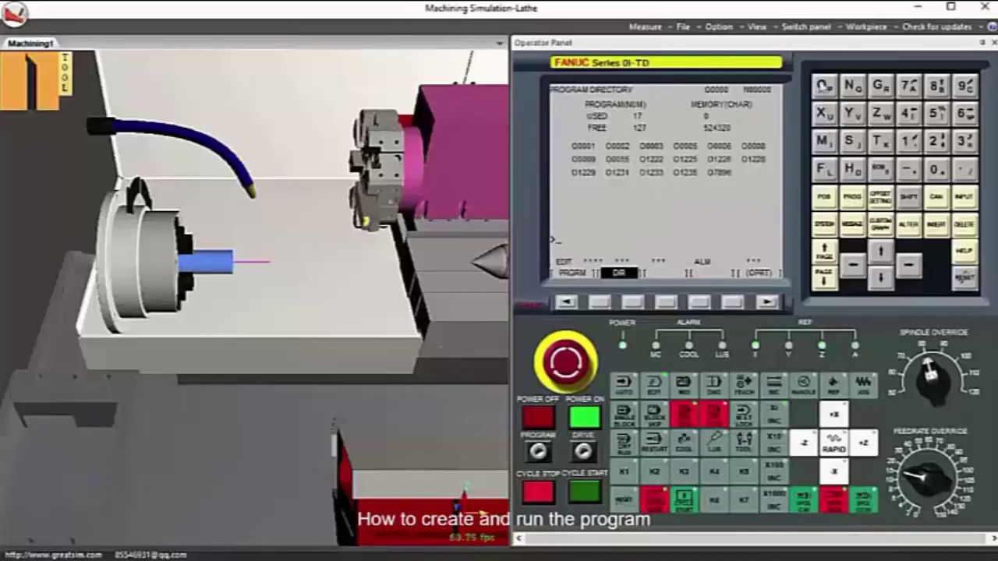
click(909, 113)
click(936, 114)
click(908, 113)
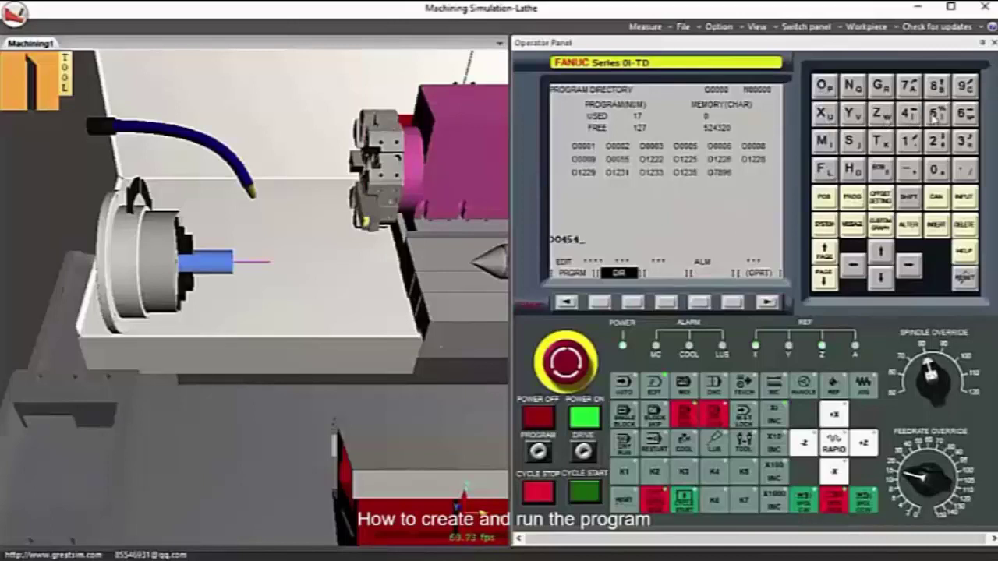
click(936, 113)
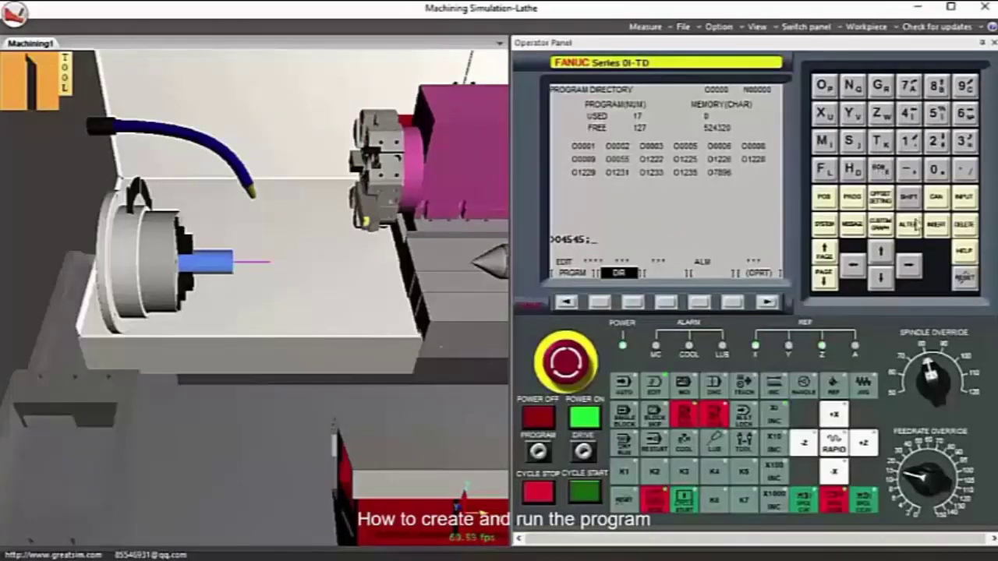
click(937, 199)
click(936, 225)
click(904, 259)
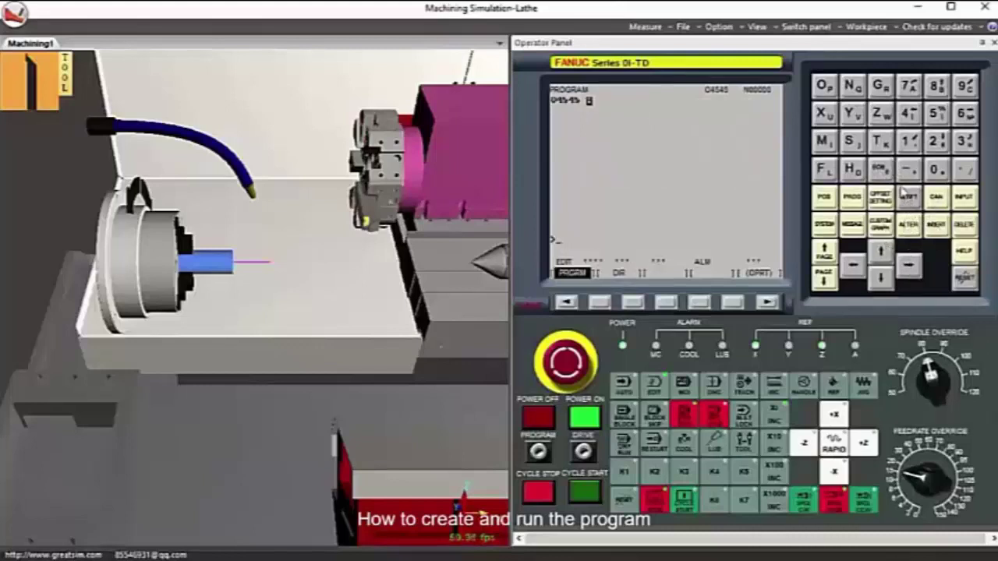
Step: Insert the block G21 G94 with an end-of-block into program O4545
click(881, 86)
click(936, 141)
click(909, 141)
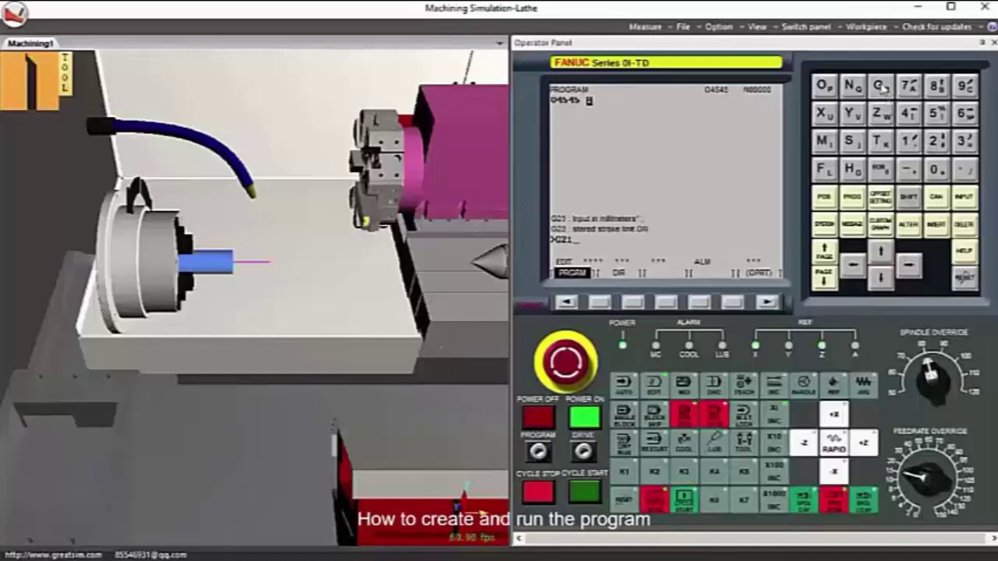
click(881, 86)
click(965, 87)
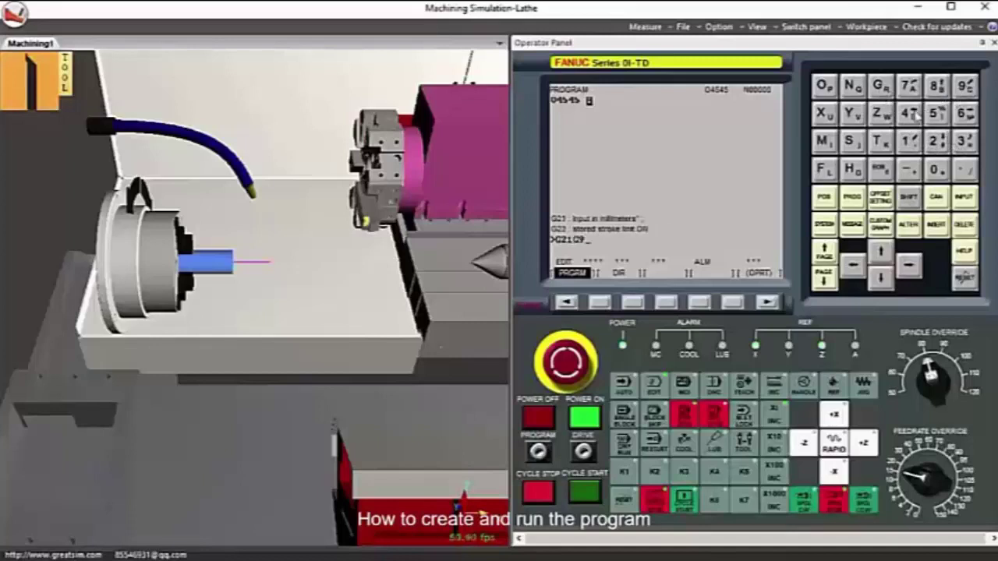
click(911, 115)
click(881, 171)
click(937, 226)
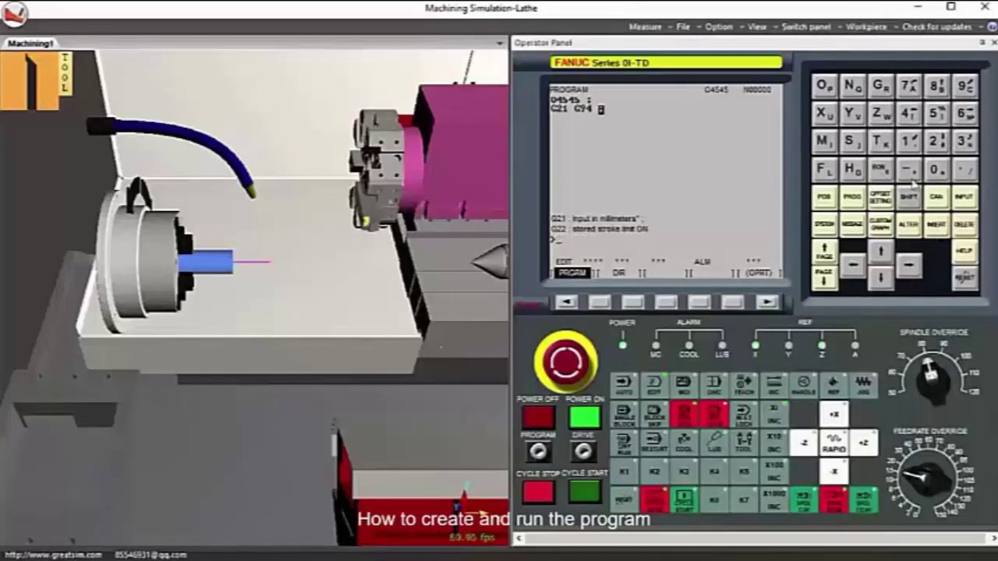
Step: Insert the reference-return block G28 U0 W0 with an end-of-block into program O4545
click(881, 88)
click(937, 144)
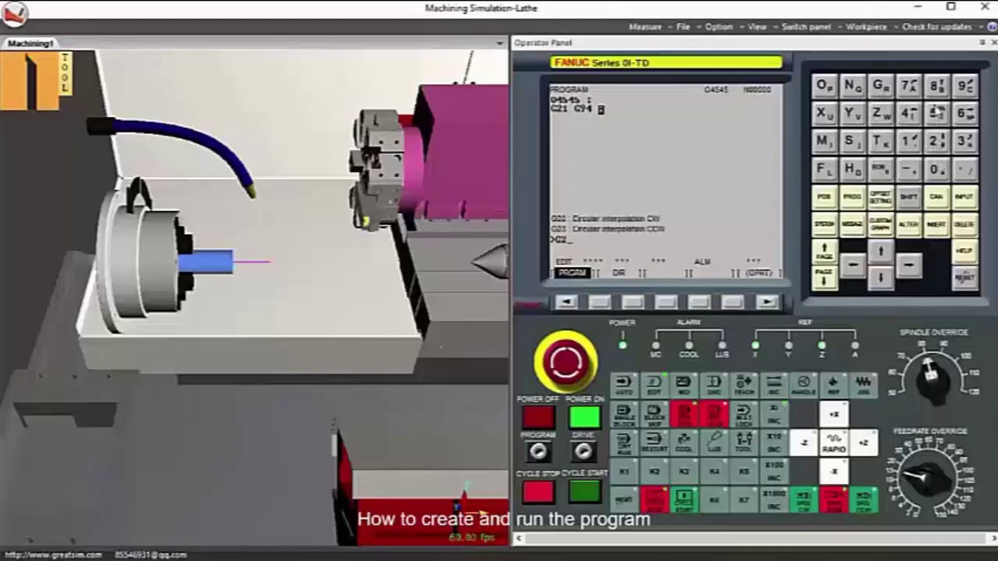
click(937, 85)
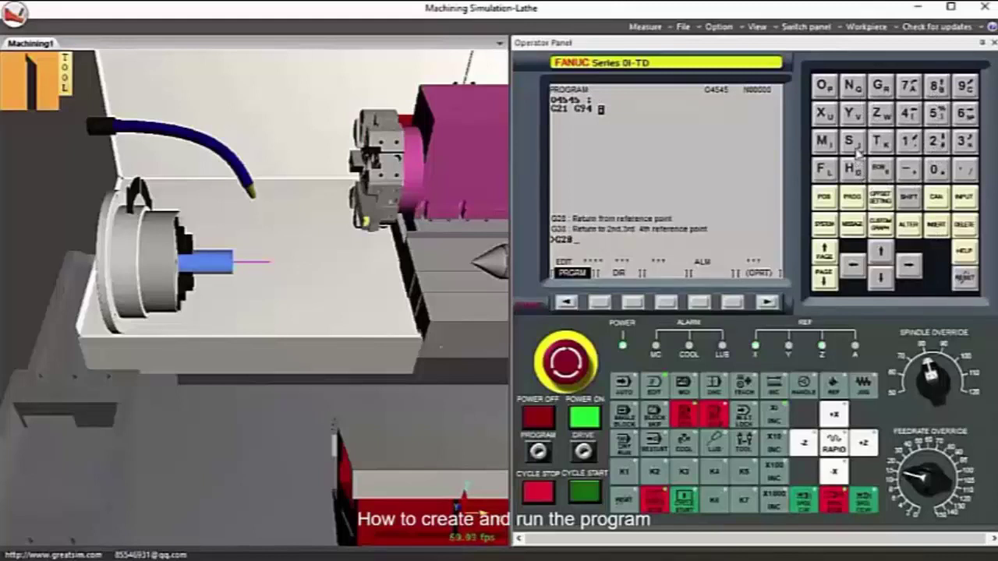
text(u)
click(903, 195)
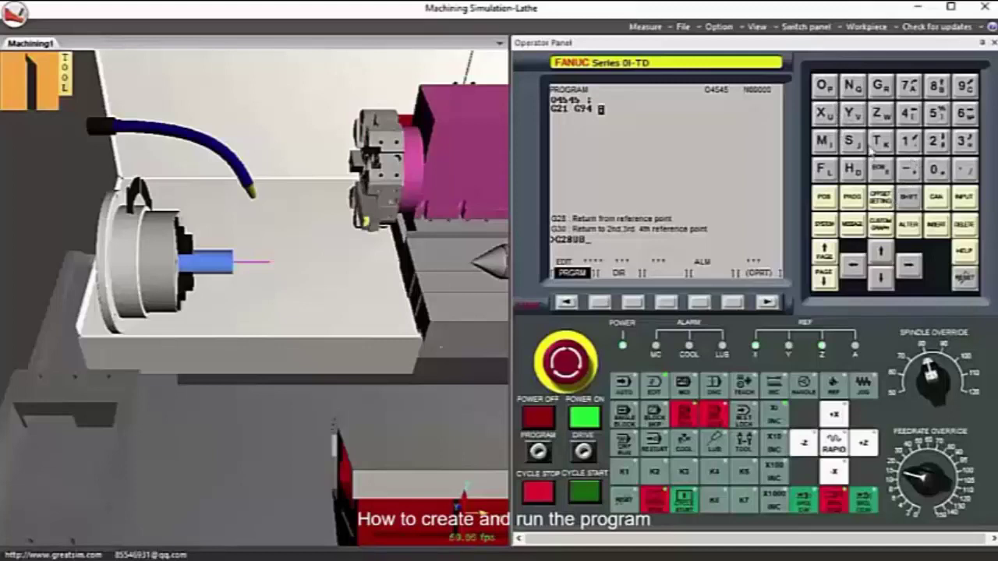
click(878, 119)
click(933, 167)
click(879, 171)
key(Insert)
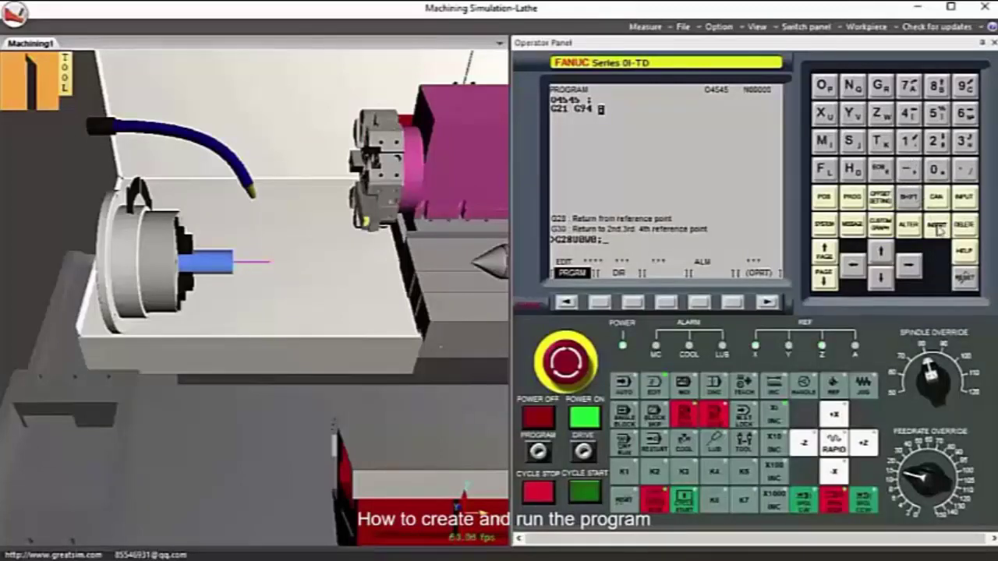
Step: Add the tool-call block T0101 with an end-of-block to the program
text(t01)
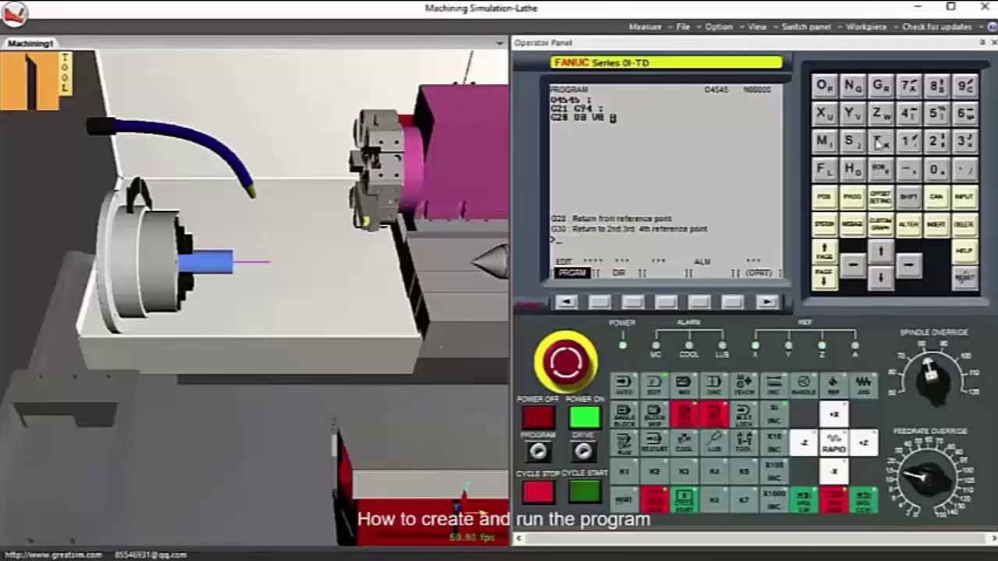
text(01;)
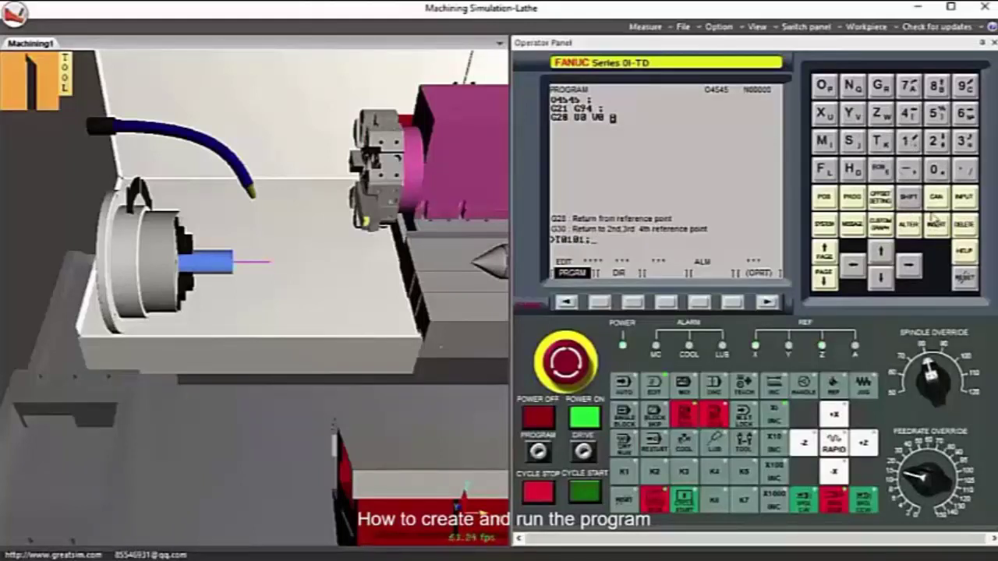
key(Insert)
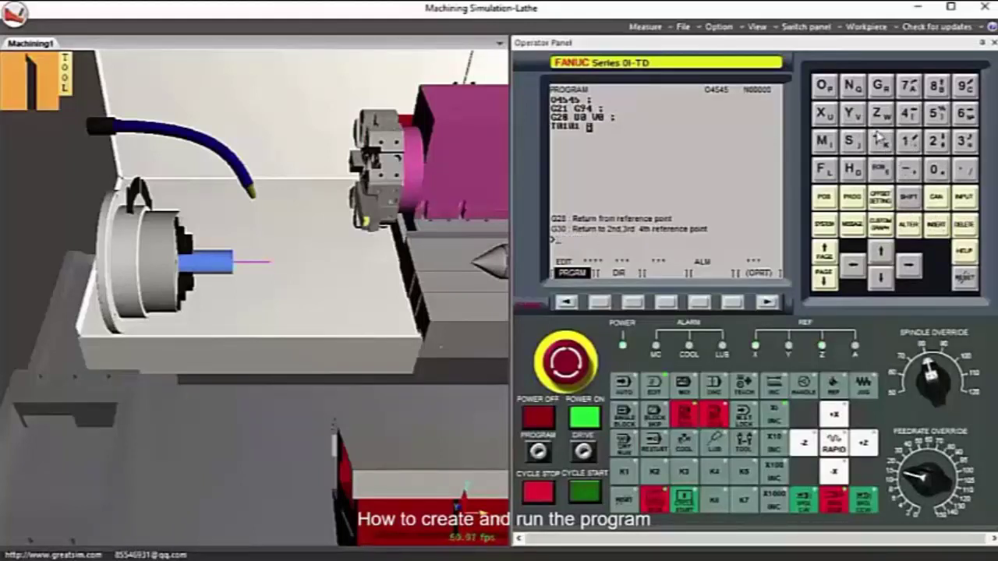
Step: Insert the spindle-start block M04 S1500 with an end-of-block
text(m8)
click(909, 114)
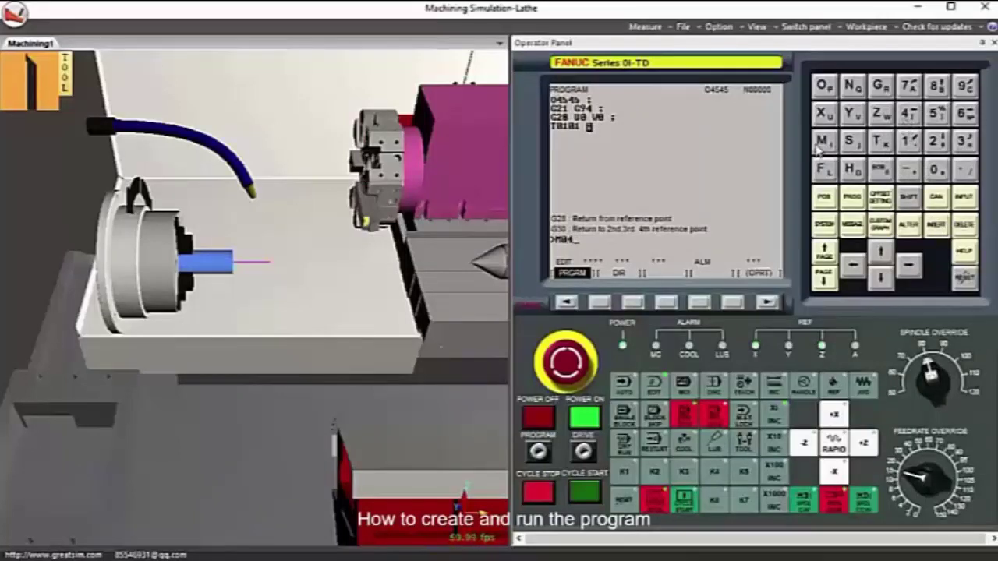
click(852, 141)
click(908, 140)
click(937, 113)
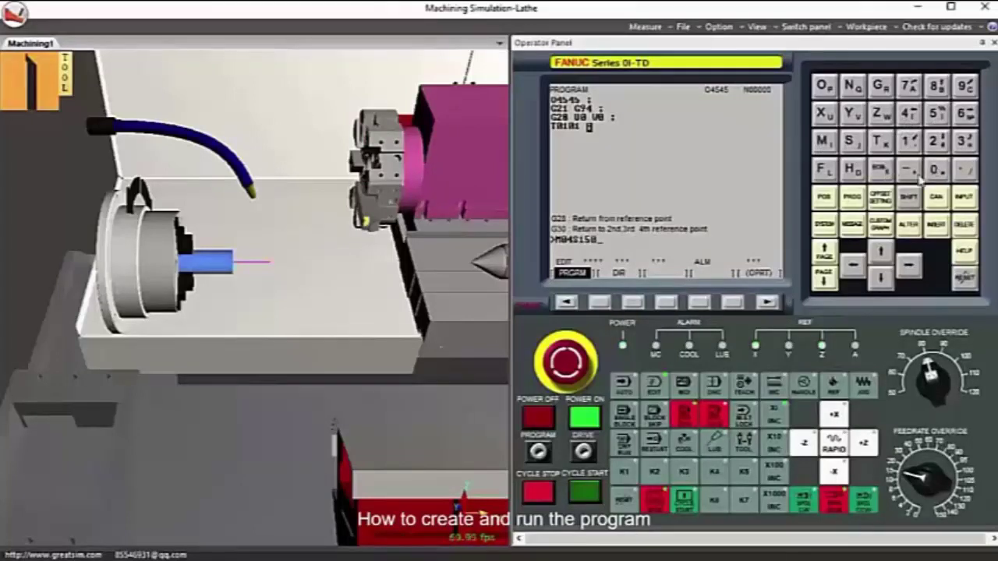
click(935, 170)
click(938, 224)
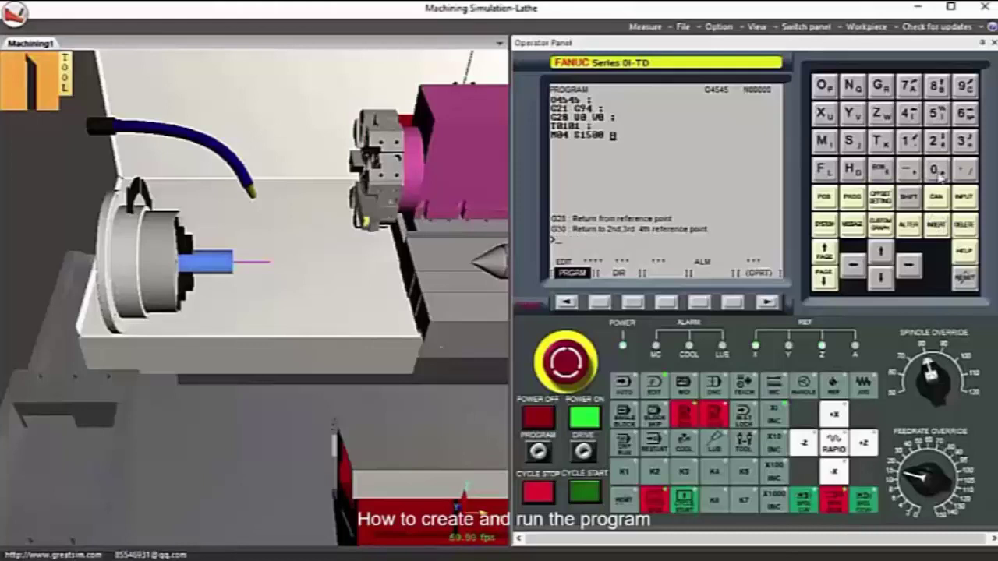
Step: Insert the rapid-positioning block G00 X32.0 Z1.0 with an end-of-block
click(880, 86)
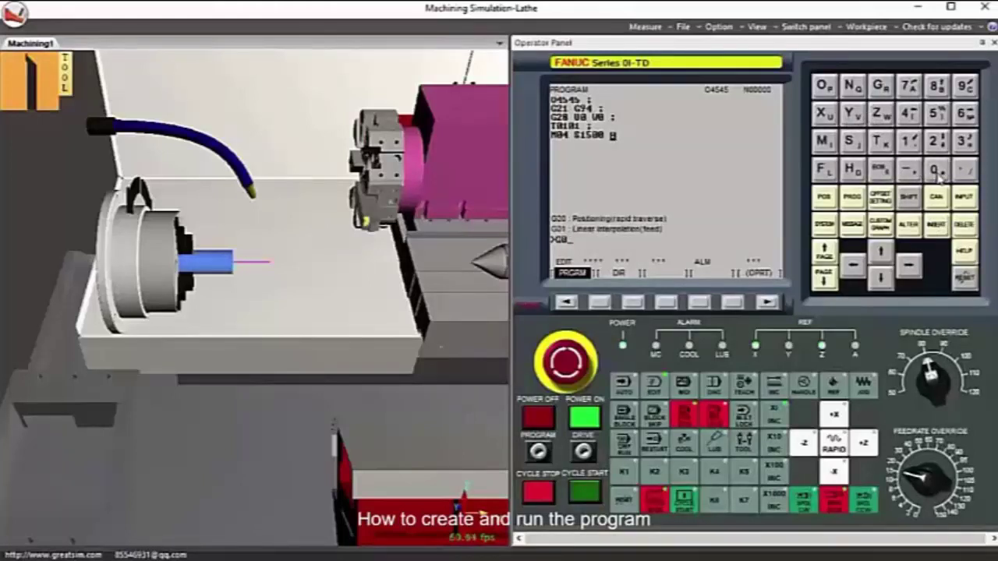
click(936, 170)
click(821, 114)
click(964, 141)
click(937, 141)
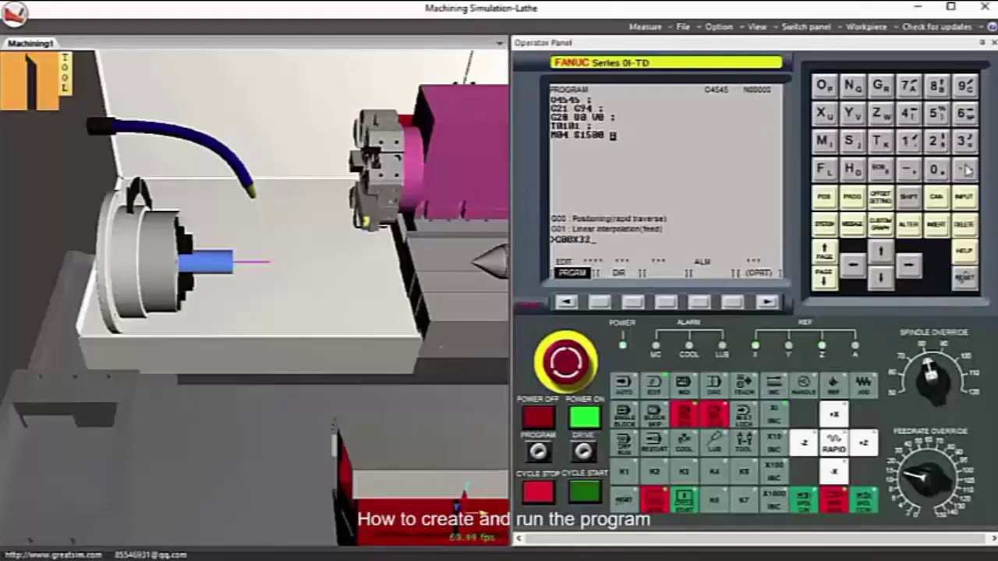
click(965, 169)
click(940, 170)
click(880, 114)
click(908, 141)
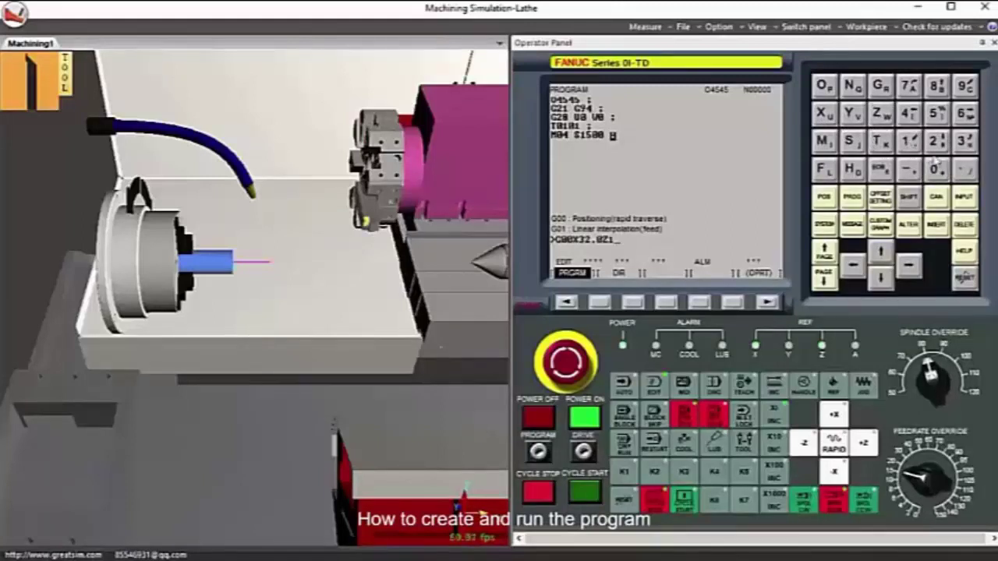
click(939, 170)
click(934, 224)
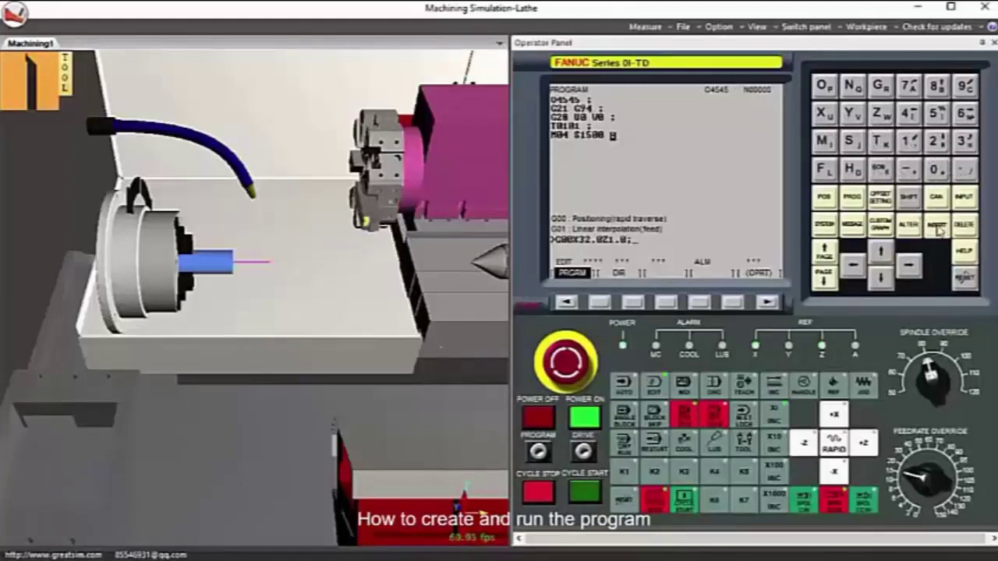
Step: Insert the turning-cycle block G90 X31.0 Z-30.0 F100.0 with an end-of-block
click(883, 89)
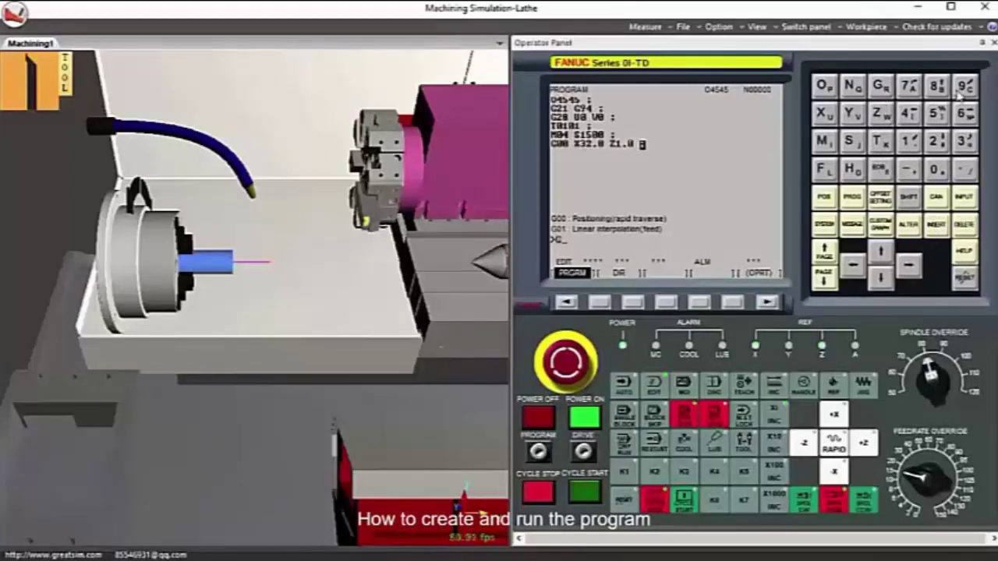
click(959, 91)
click(939, 169)
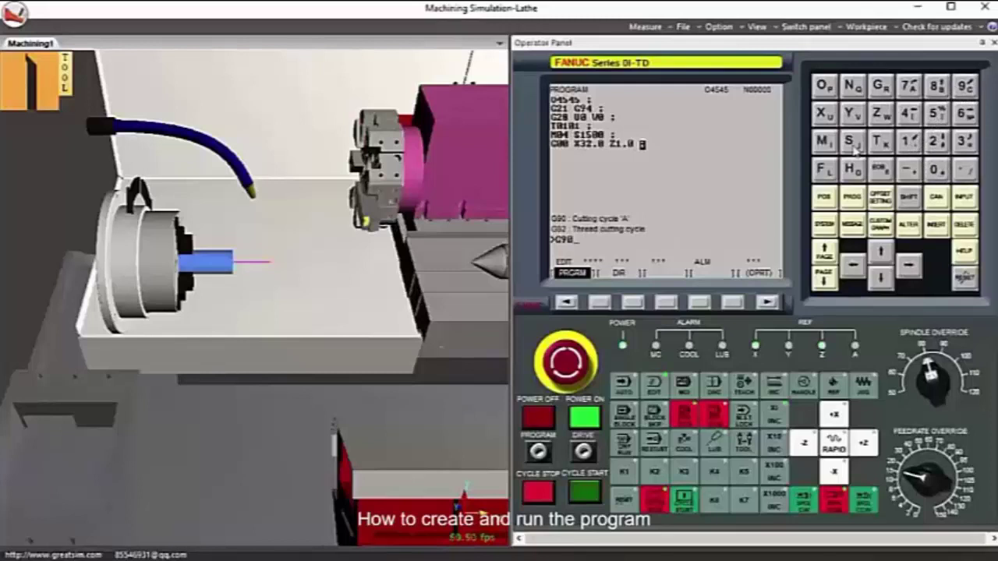
click(824, 114)
click(966, 142)
click(909, 142)
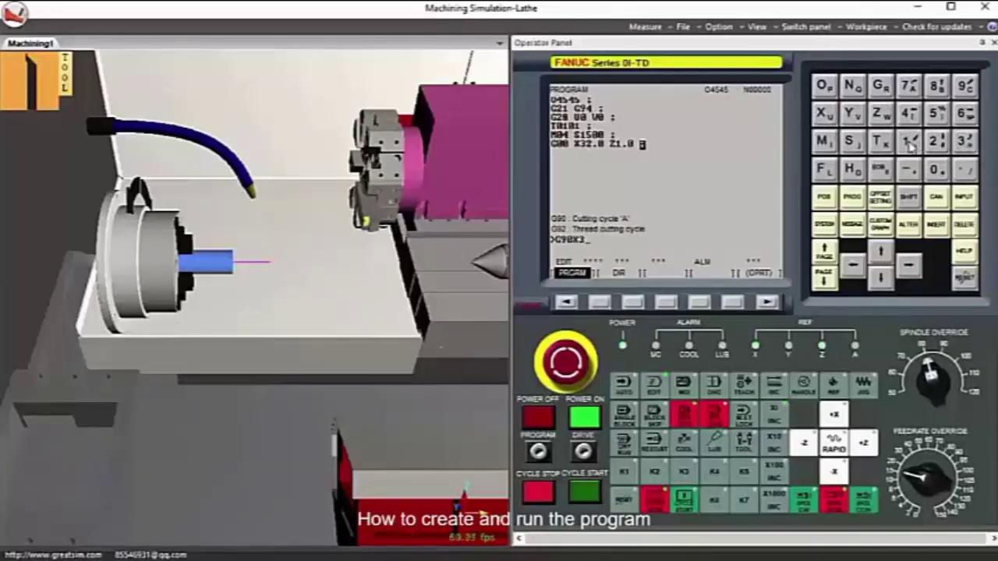
click(965, 169)
click(937, 169)
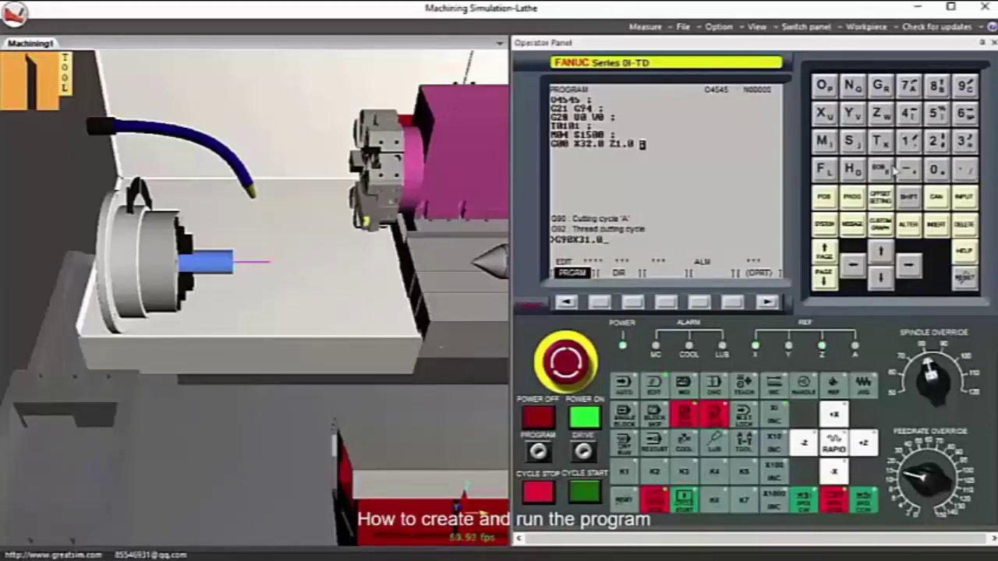
click(881, 115)
click(909, 169)
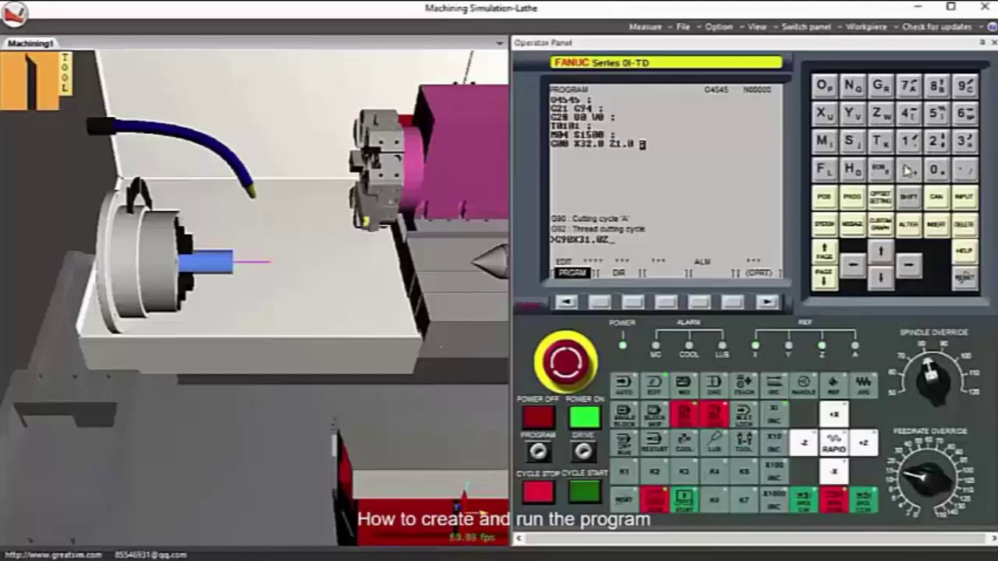
click(965, 142)
click(937, 170)
click(965, 169)
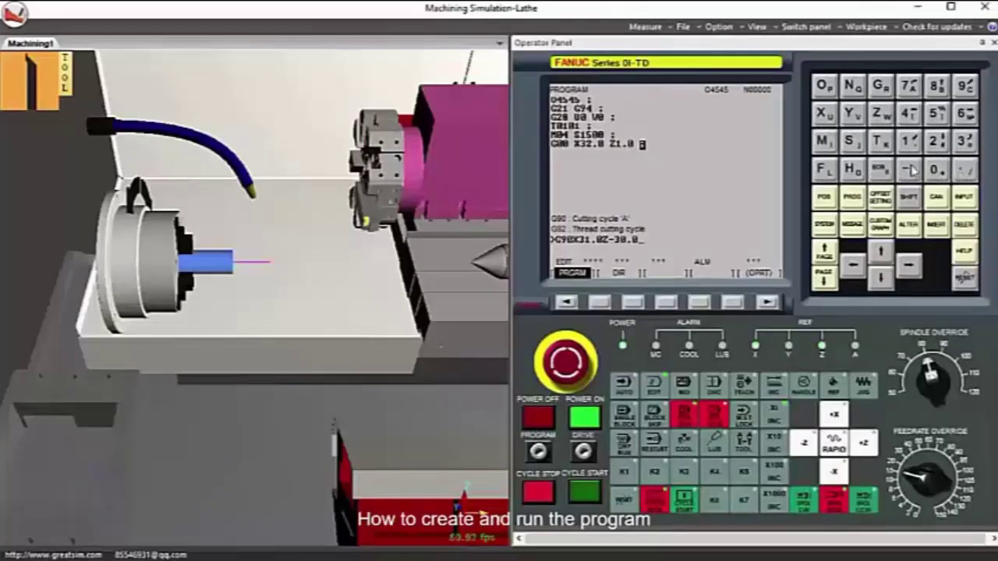
click(825, 169)
click(936, 194)
click(905, 139)
click(934, 170)
click(937, 169)
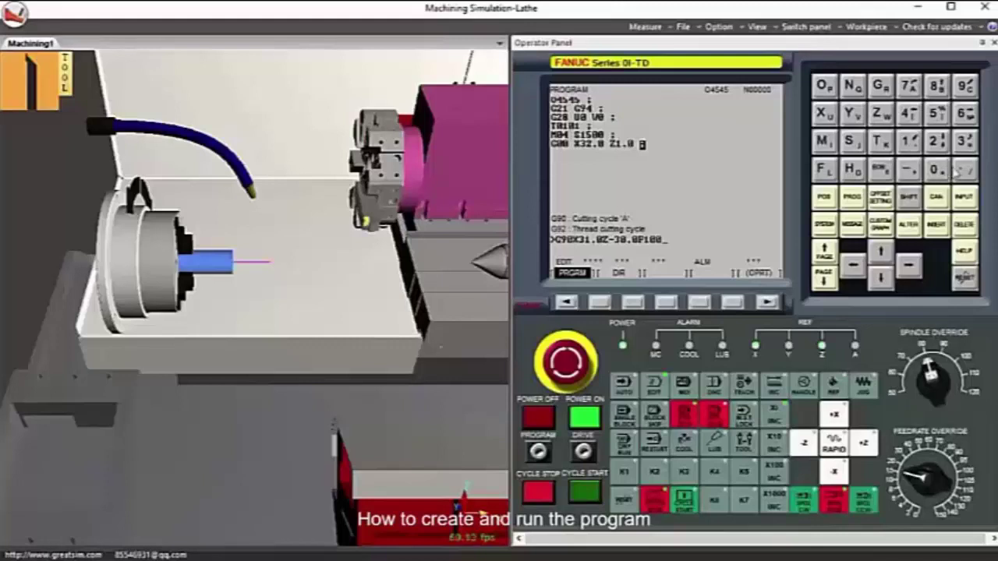
click(937, 224)
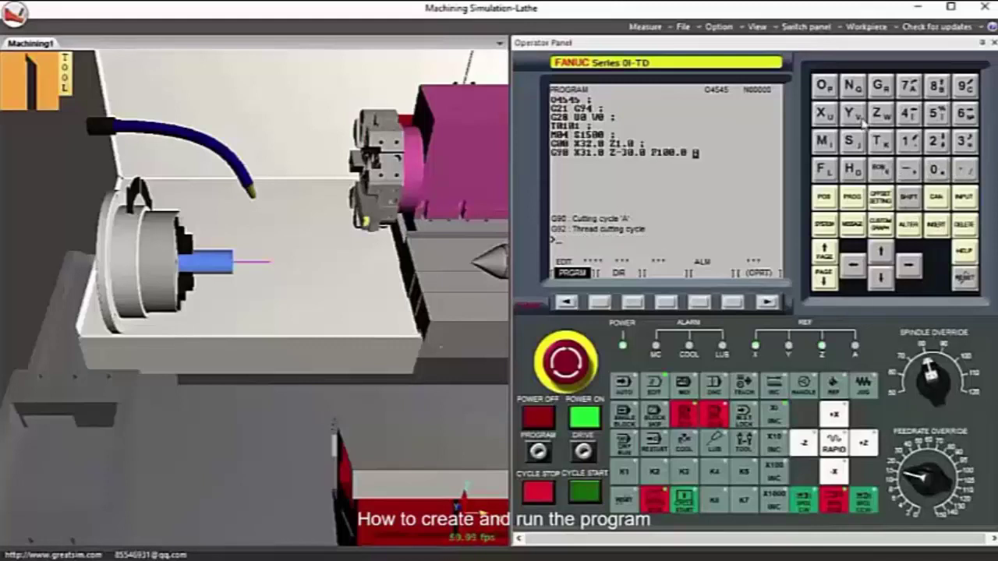
Step: Add the next cutting-cycle pass as the block X30.0 with an end-of-block
click(822, 114)
click(965, 142)
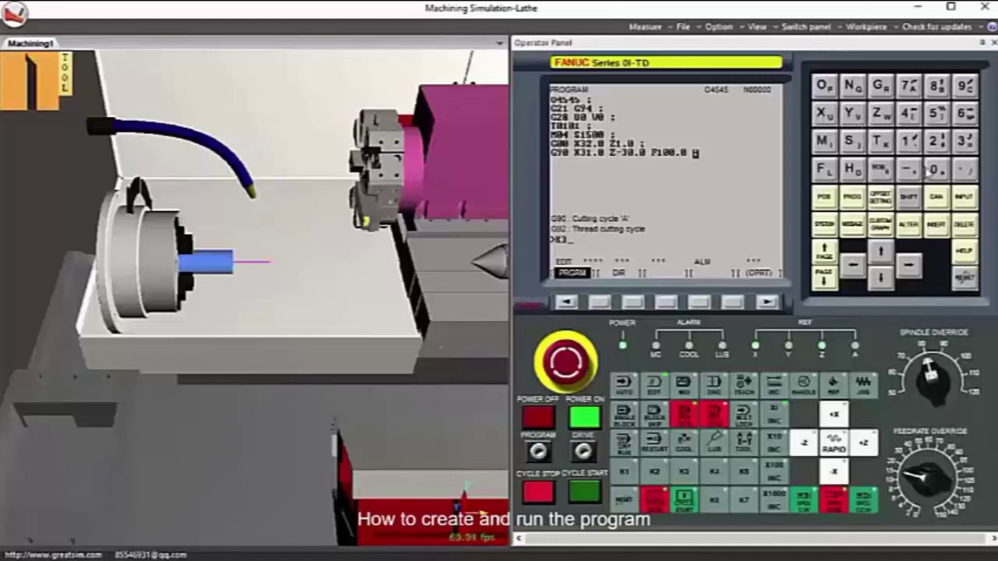
click(937, 169)
click(965, 169)
click(879, 169)
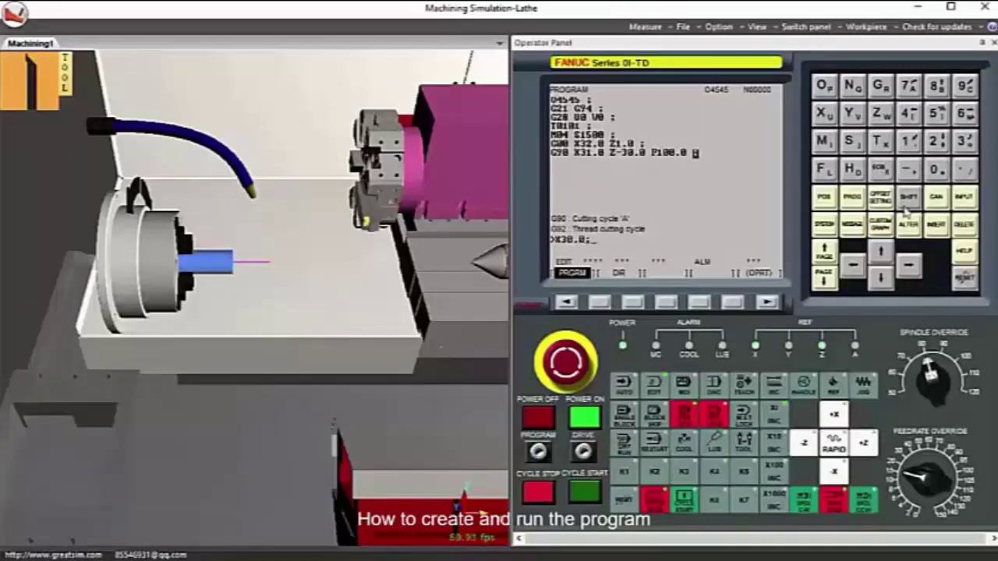
click(935, 225)
Step: Insert the shorter cutting pass X29.0 Z-20.0 with an end-of-block into the program
click(823, 114)
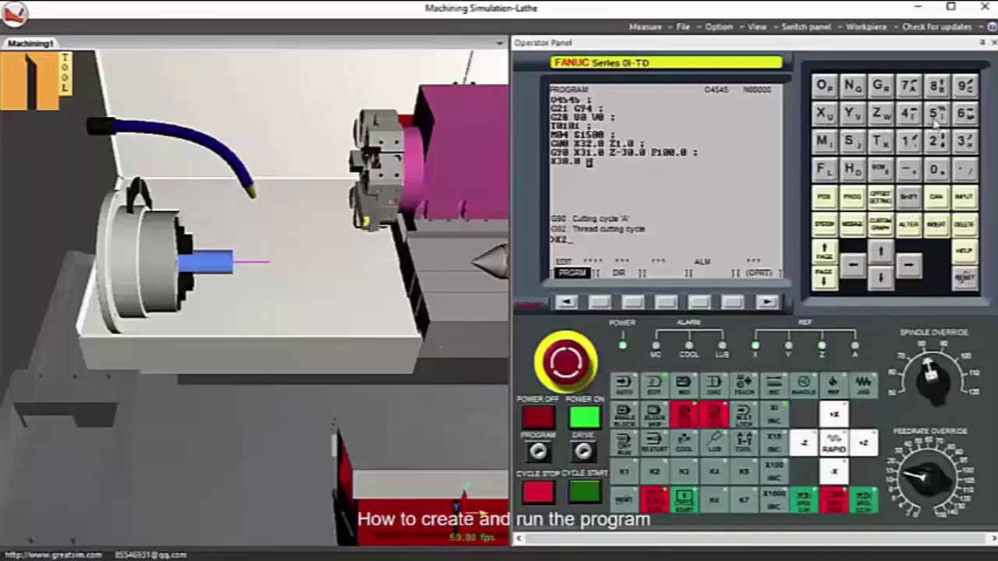
click(965, 84)
click(965, 169)
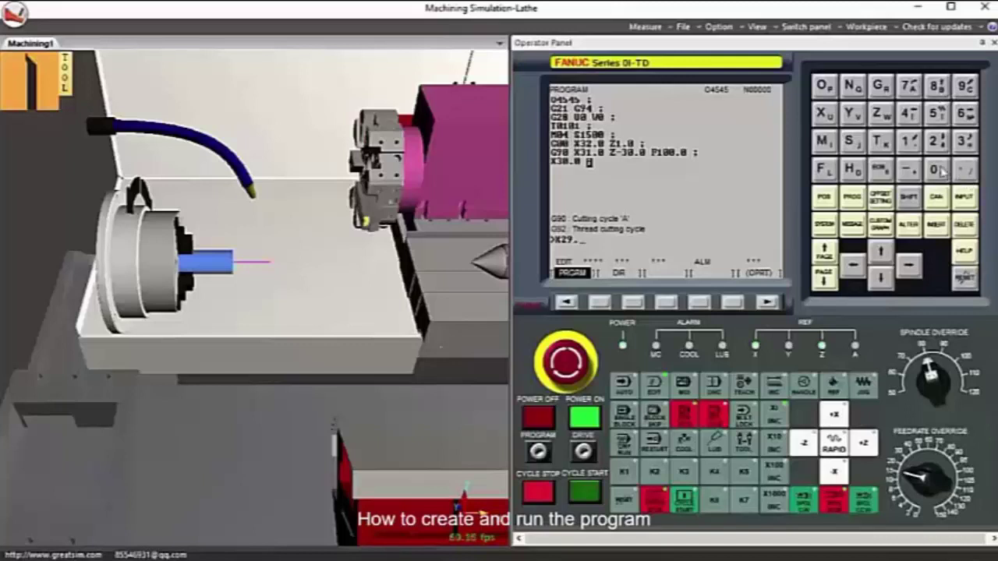
click(937, 169)
click(880, 114)
click(909, 169)
click(938, 169)
click(966, 169)
click(937, 170)
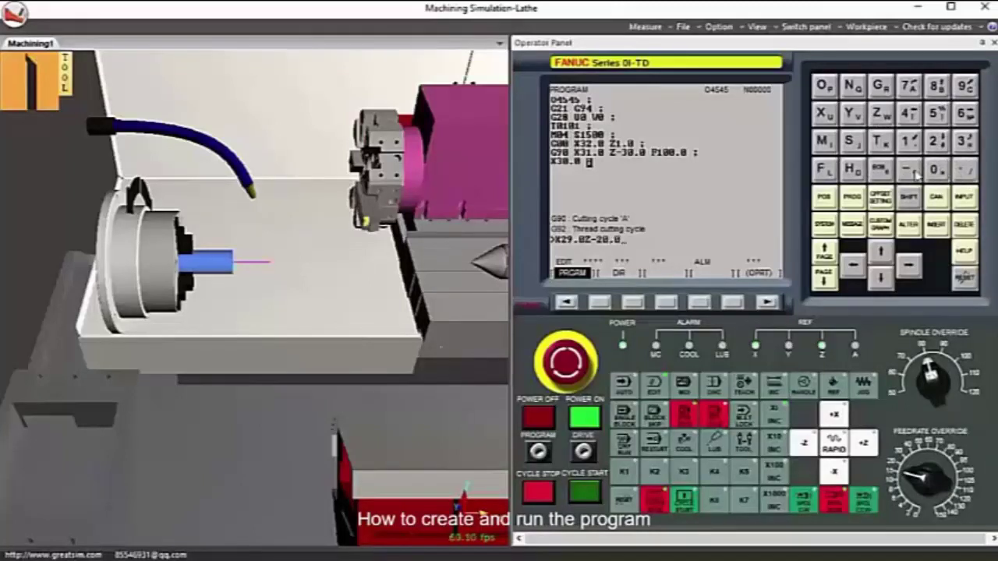
click(880, 169)
click(935, 225)
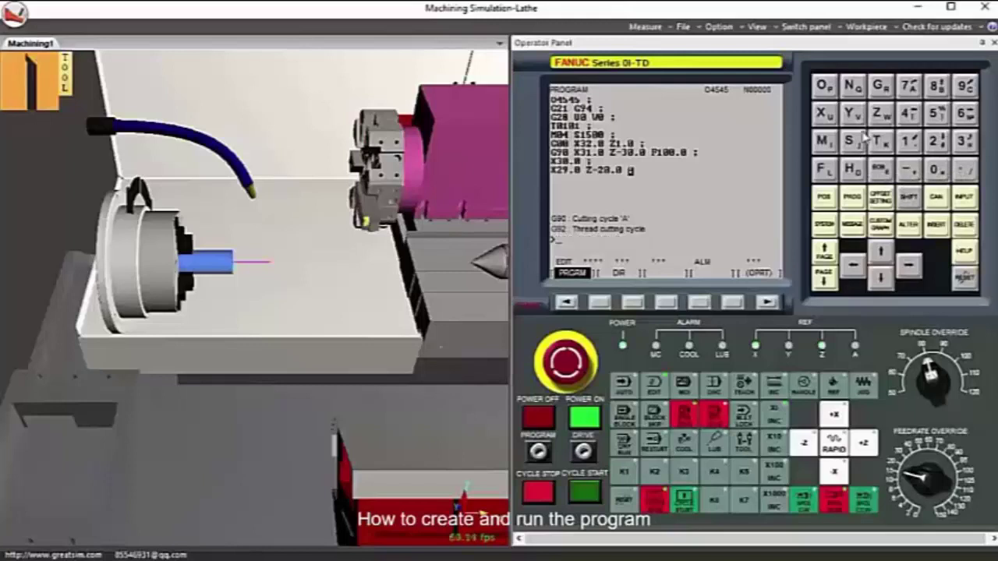
Step: Add the final cutting pass as the block X28.0 with an end-of-block
click(833, 116)
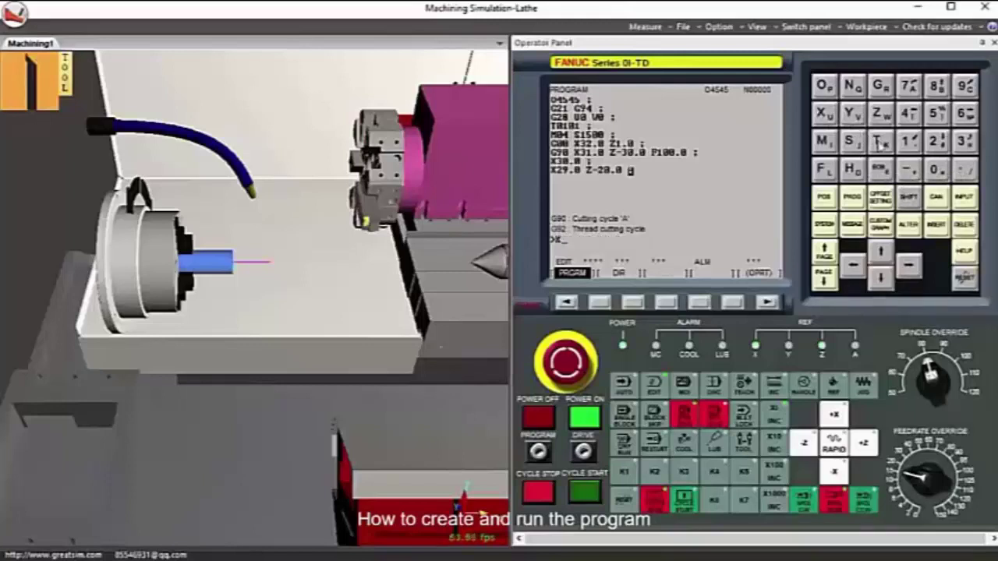
click(935, 141)
click(936, 85)
click(965, 169)
click(937, 169)
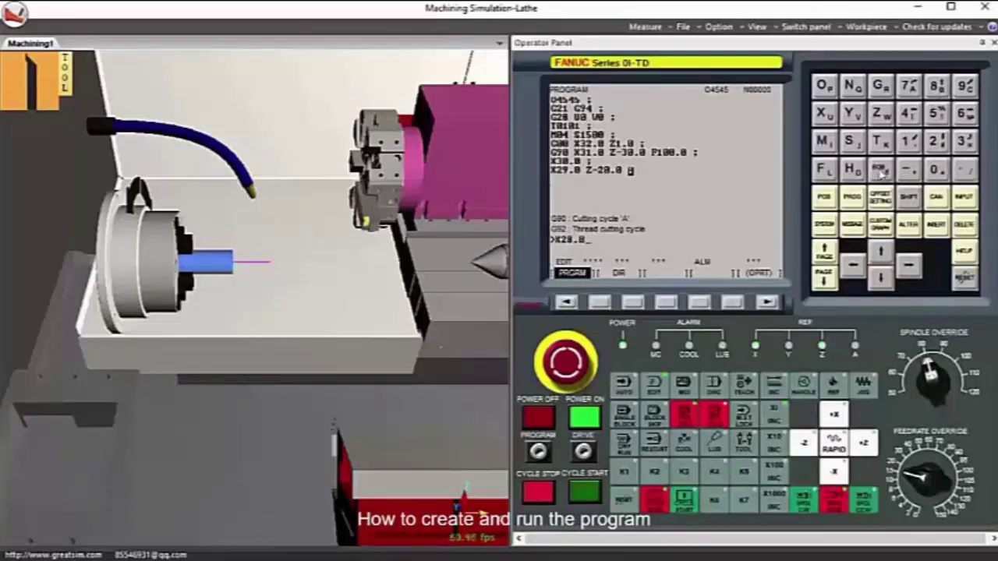
click(936, 225)
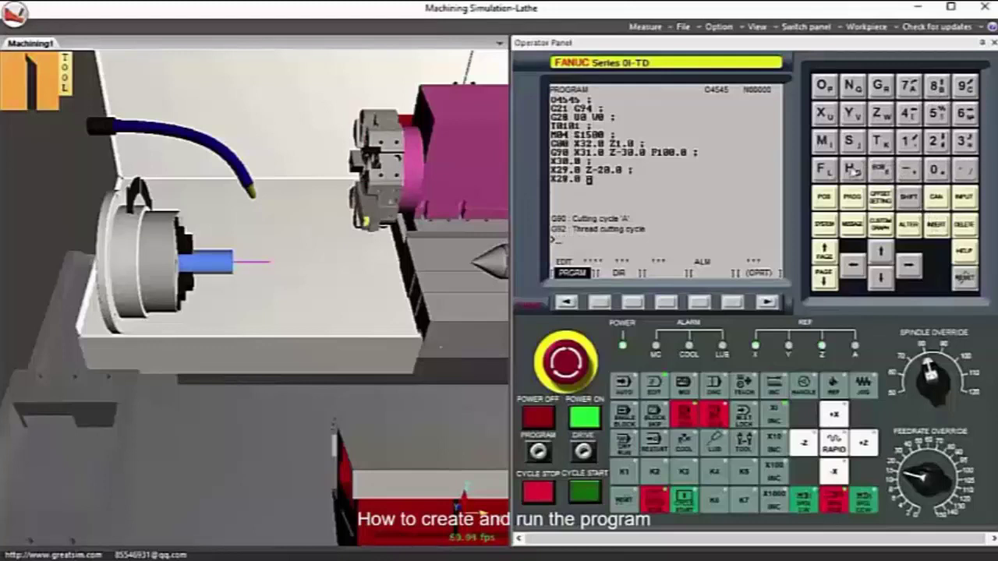
Step: Insert the spindle-stop block M05 with an end-of-block
click(825, 142)
click(936, 169)
click(938, 113)
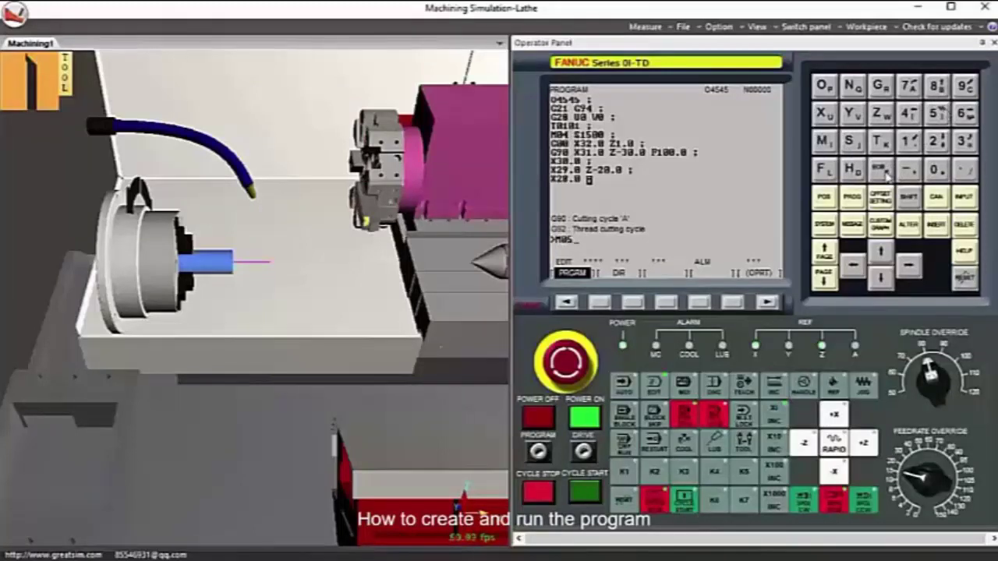
click(881, 169)
click(937, 225)
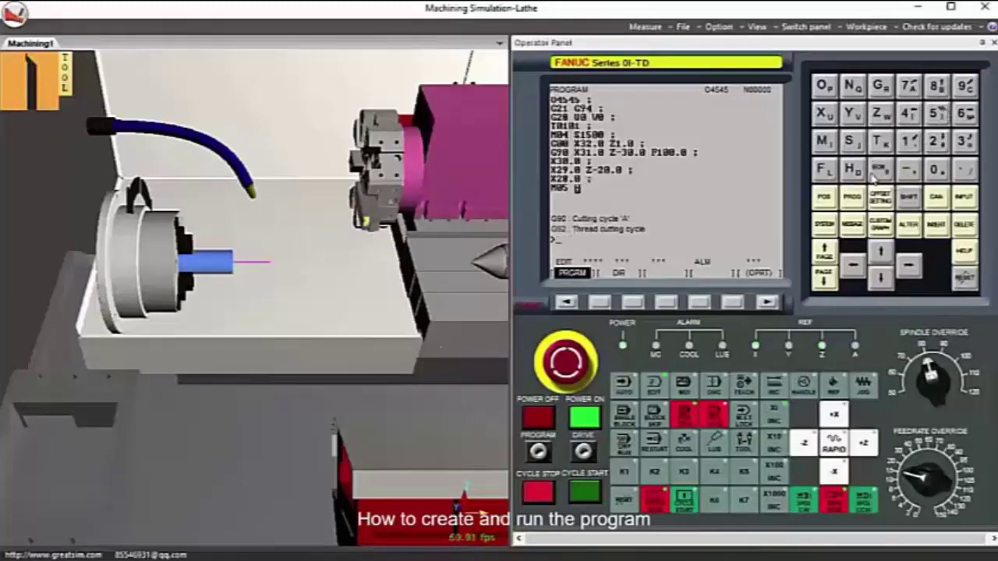
Step: Insert the program-end block M30 with an end-of-block and reset the cursor to the start of the program
click(850, 142)
click(967, 140)
click(937, 169)
click(881, 169)
click(937, 225)
click(967, 285)
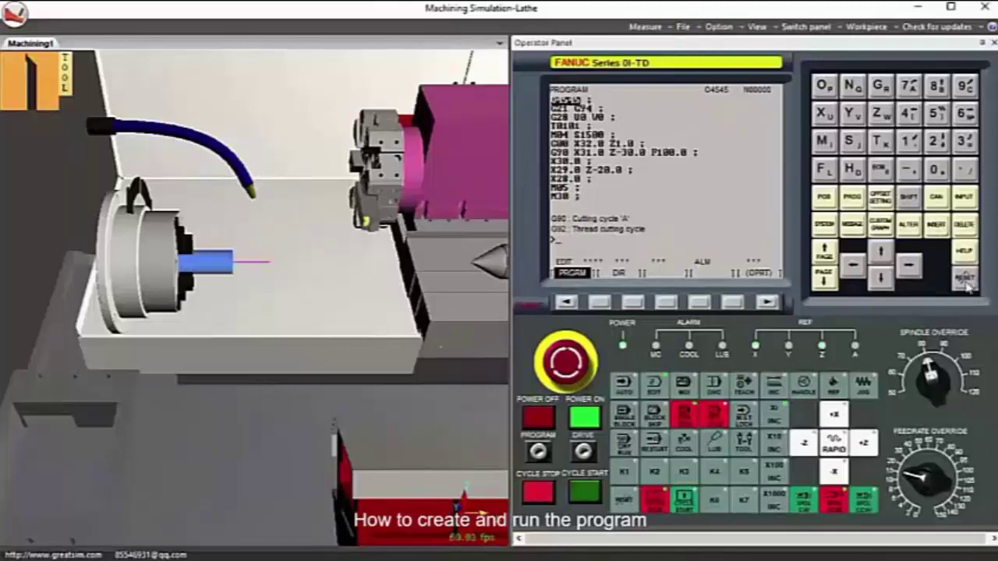
Step: Save the current workpiece as a workpiece file named 2 in the Documents folder
click(684, 26)
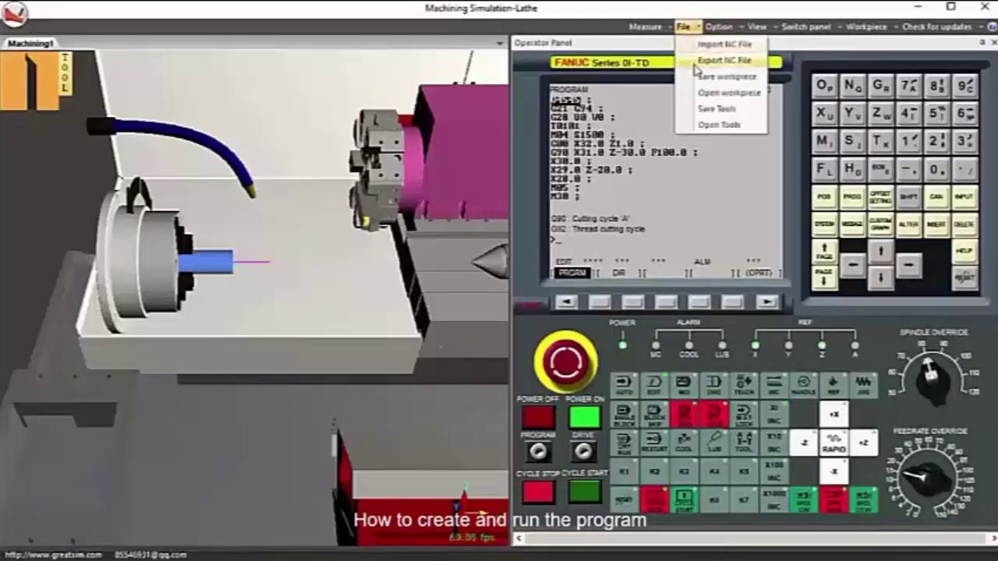
click(718, 78)
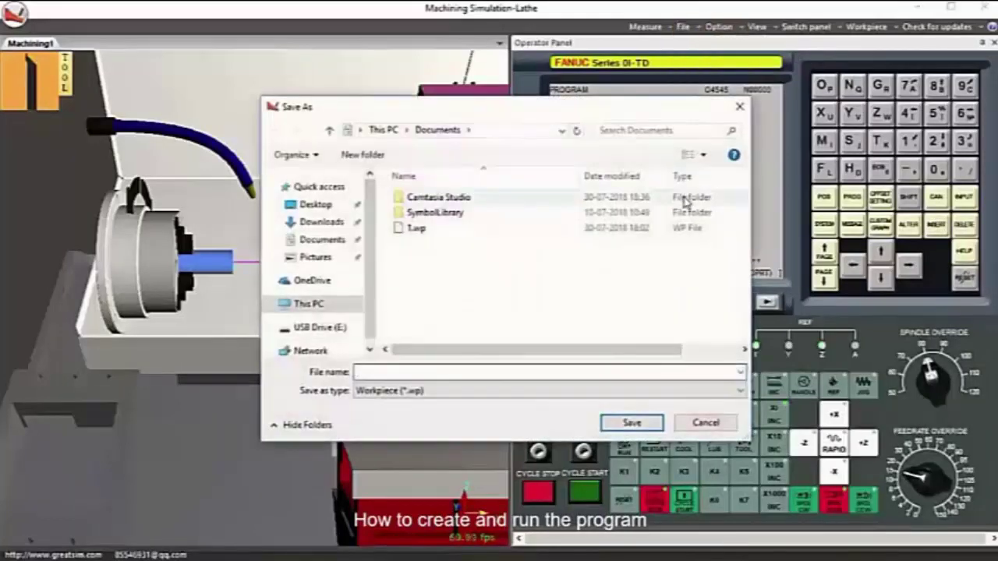
text(1)
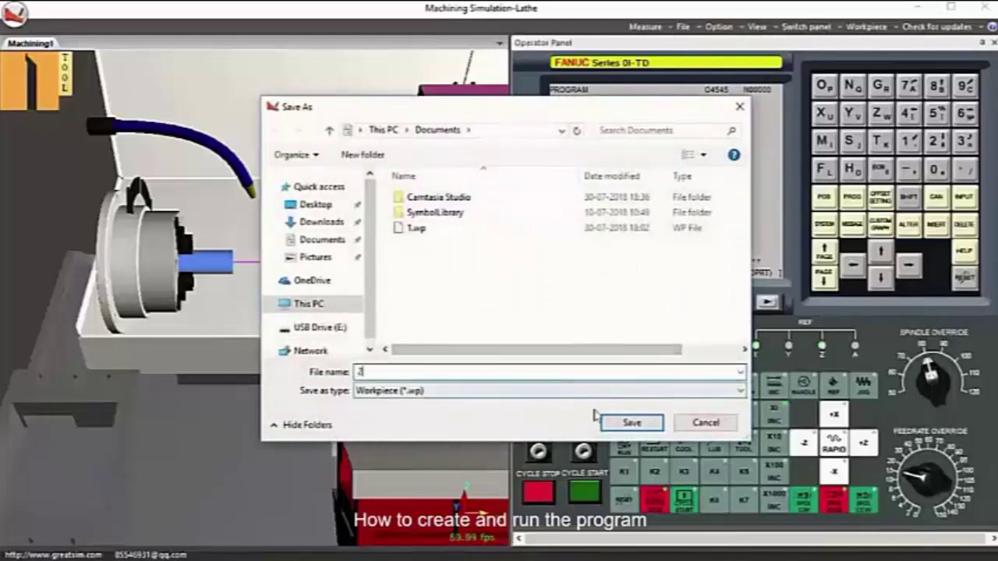
click(623, 421)
Step: Save the tool set as a tools file named 2 in the Documents folder
click(684, 27)
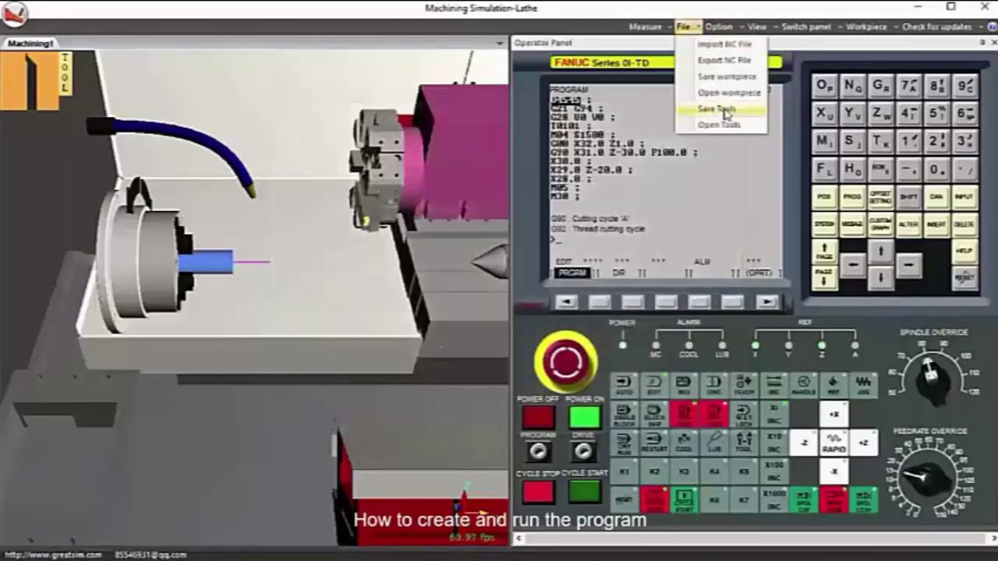
click(699, 116)
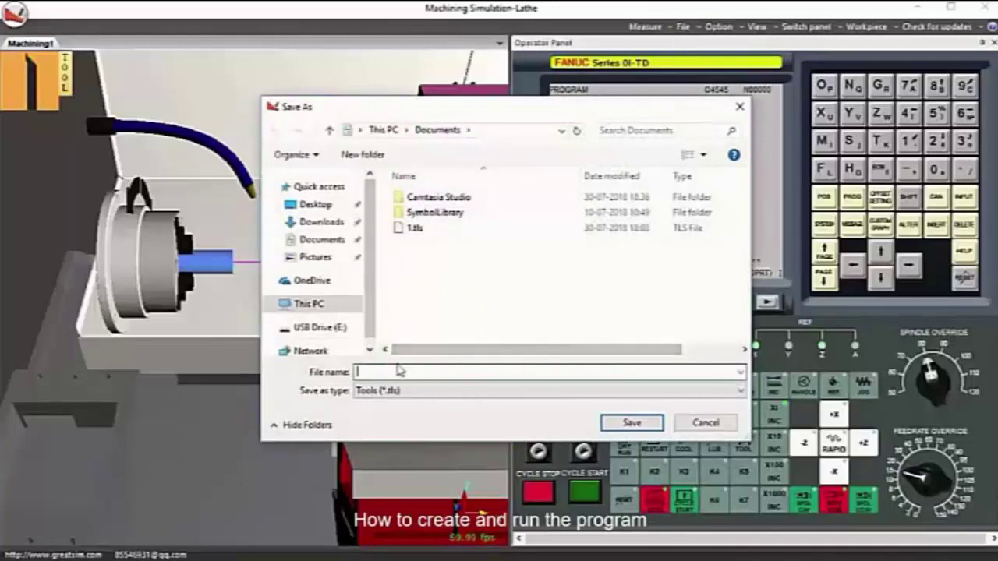
text(2)
click(492, 307)
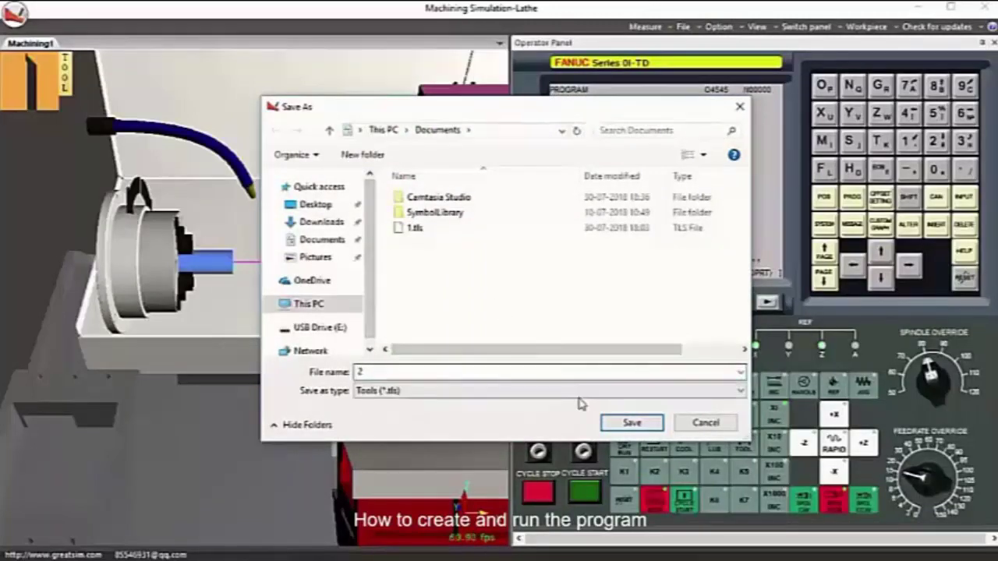
click(632, 423)
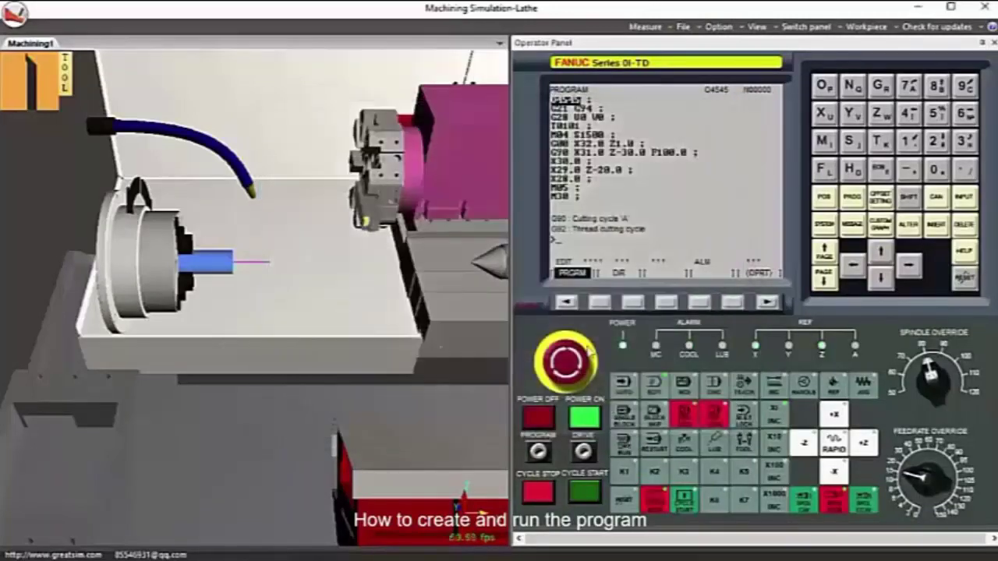
Step: Reset the control, start the multiple-turning program O0002 in automatic mode and switch the coolant on
click(963, 281)
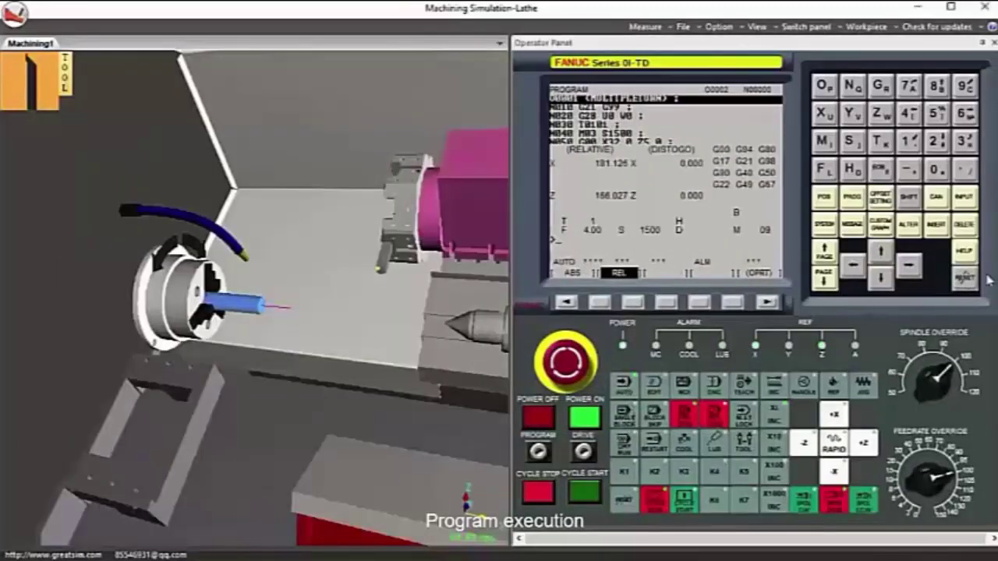
click(586, 492)
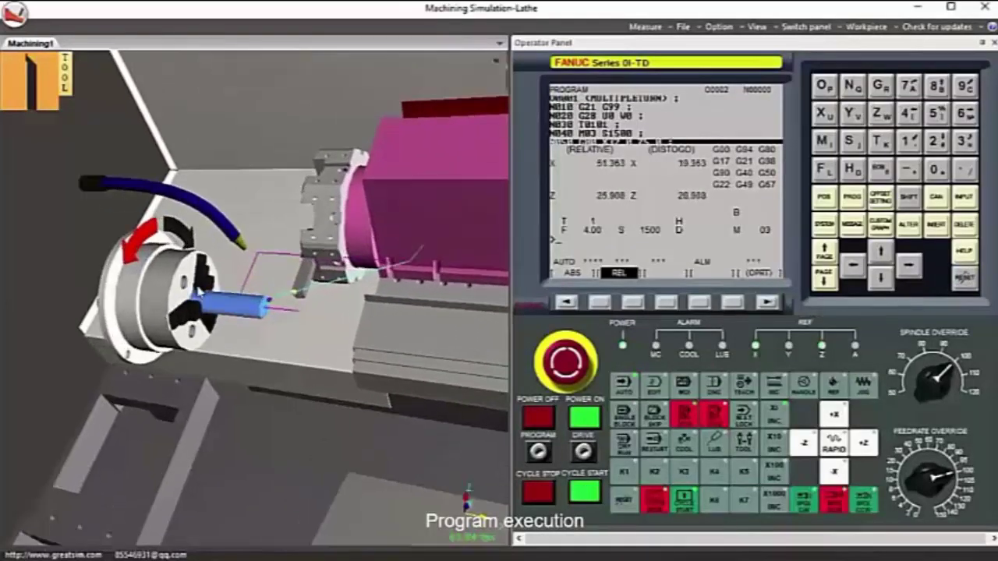
click(691, 445)
Step: Examine the turning passes on the workpiece up close and from different angles while the program runs
scroll(201, 338, up, 3)
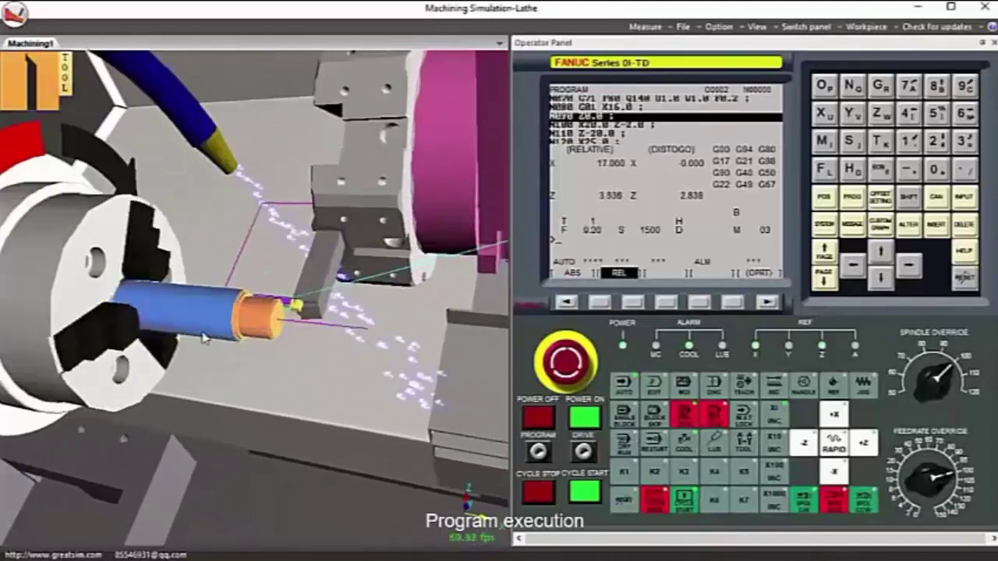
scroll(239, 344, down, 3)
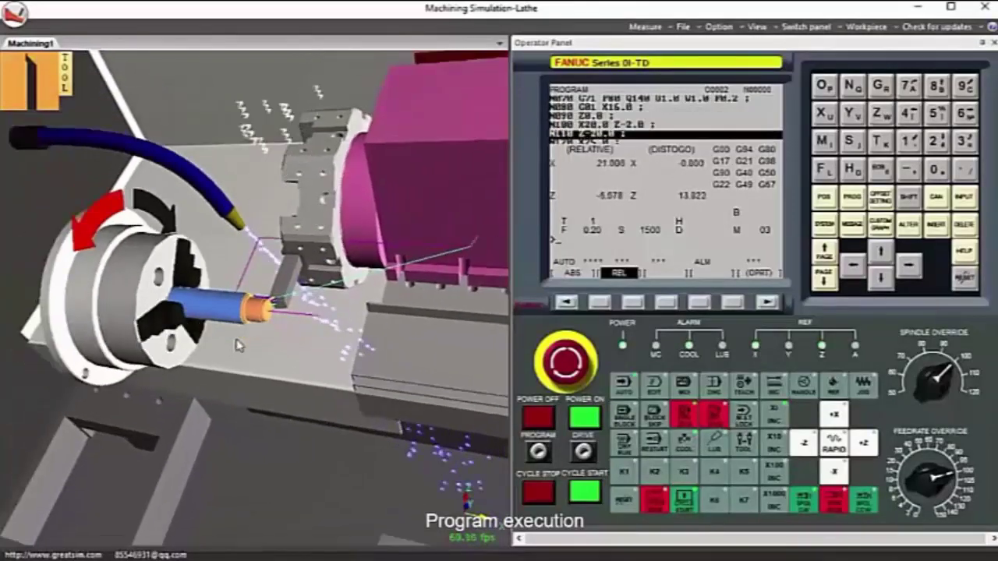
scroll(236, 339, down, 1)
scroll(238, 323, up, 2)
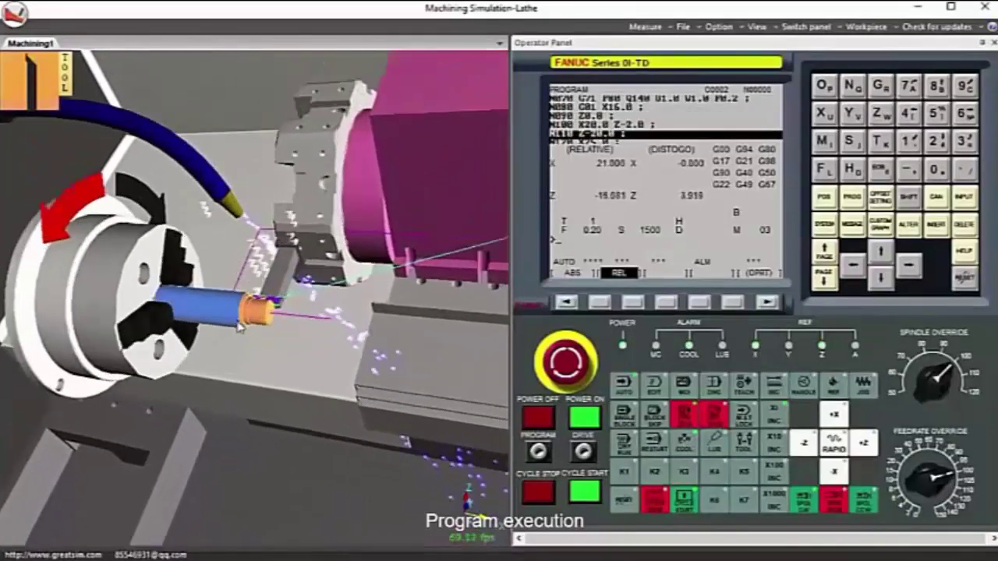
scroll(238, 328, up, 2)
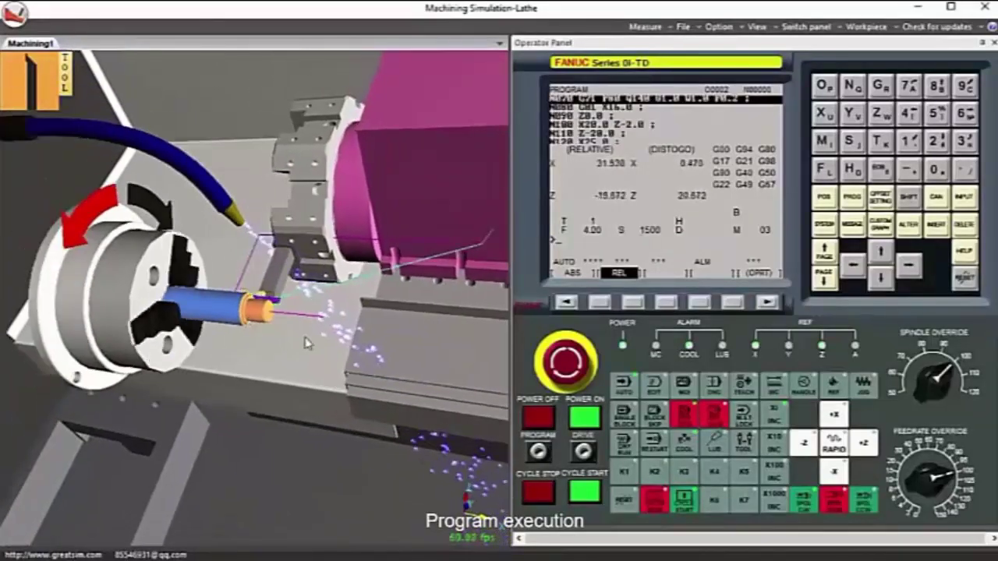
middle_drag(343, 347, 405, 363)
scroll(347, 290, down, 3)
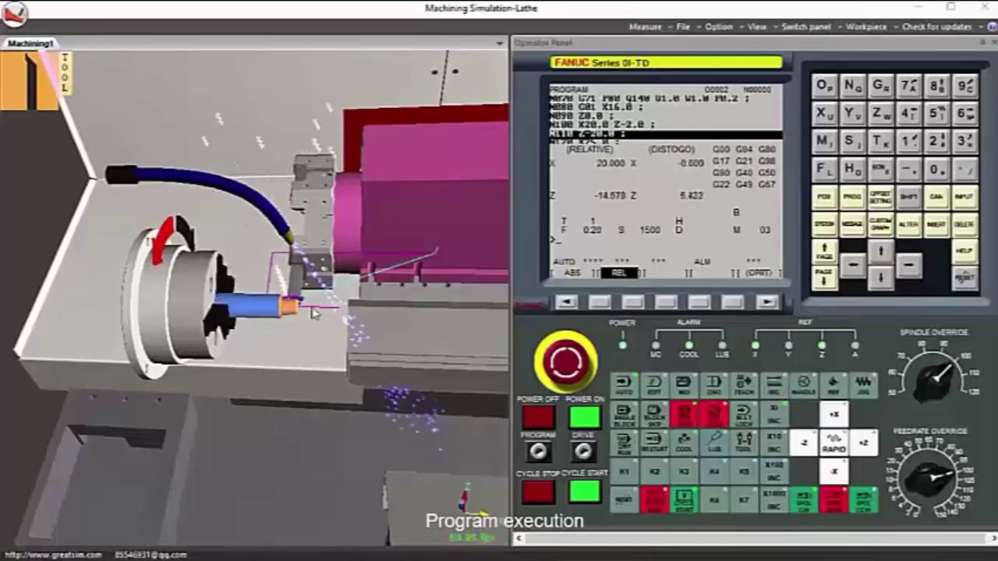
scroll(314, 312, up, 3)
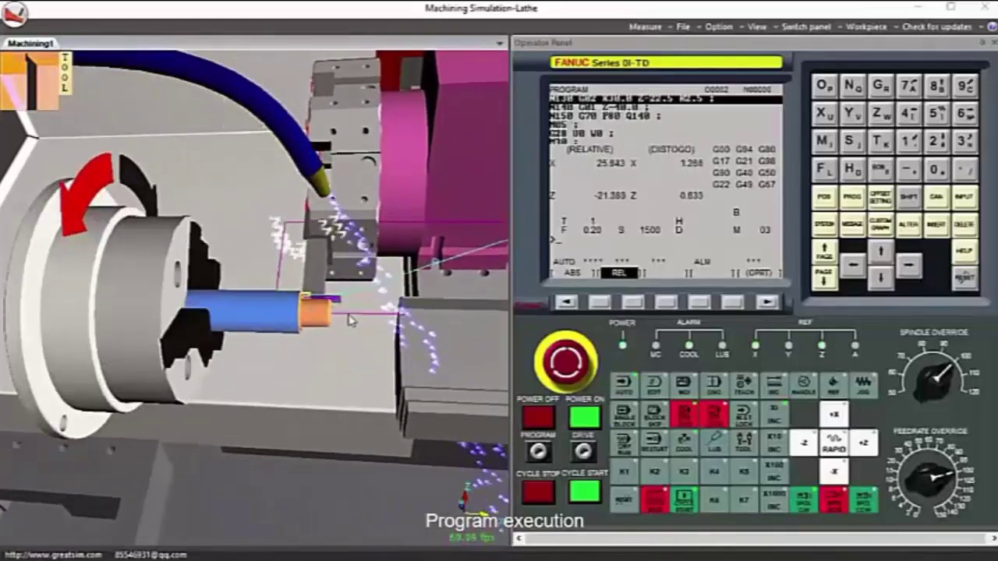
scroll(340, 347, down, 5)
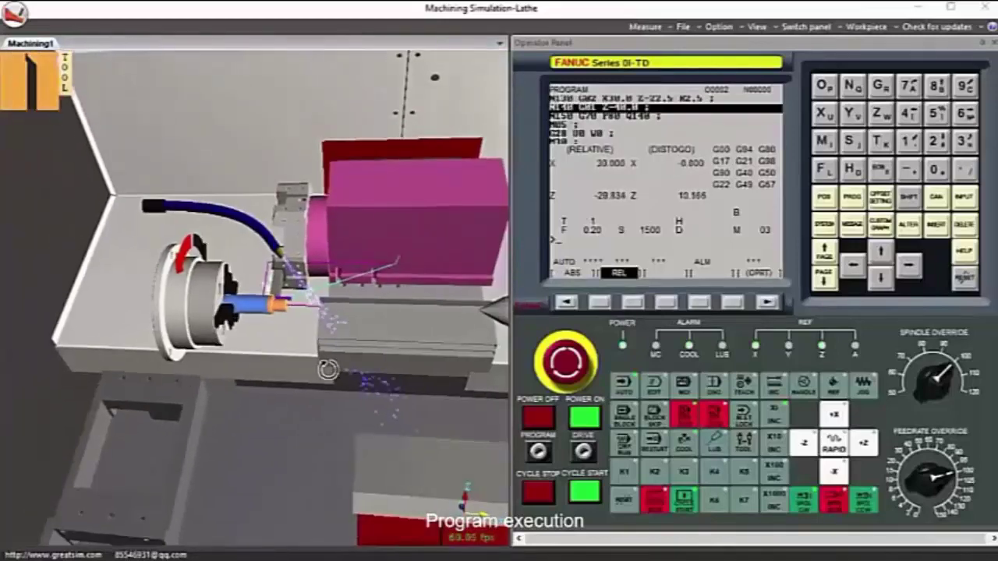
middle_drag(328, 370, 286, 375)
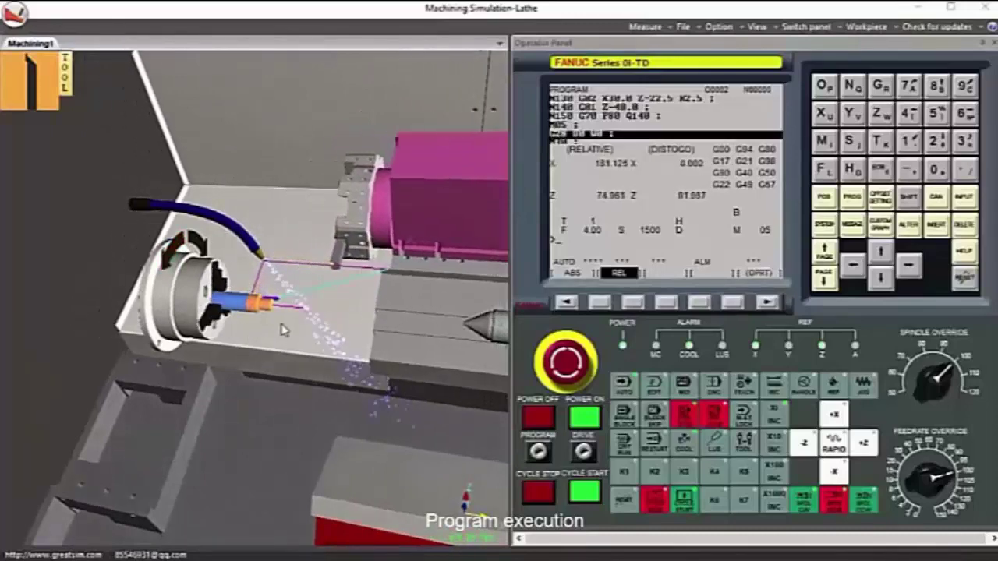
scroll(282, 331, down, 3)
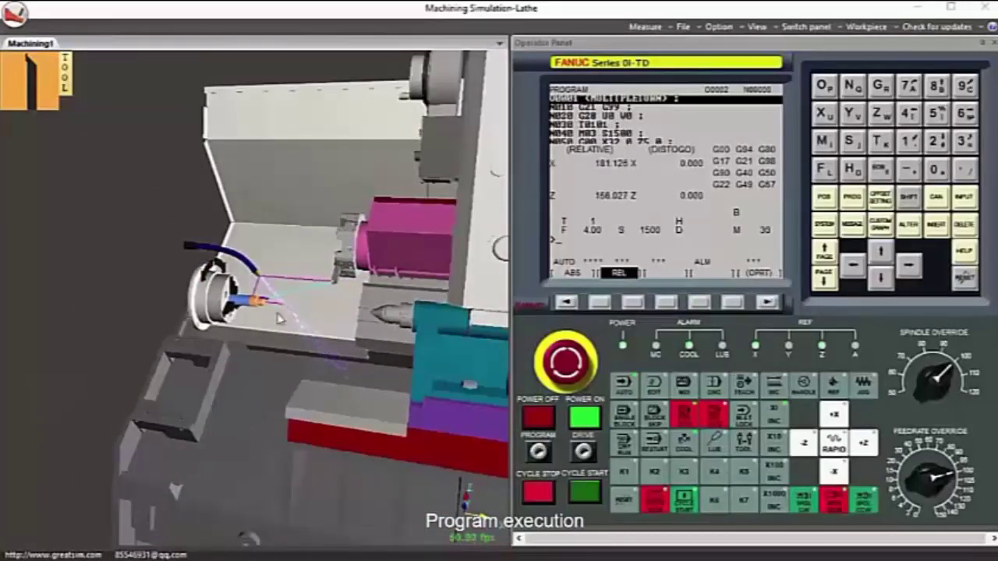
Step: Switch the coolant off and inspect the finished stepped end of the workpiece up close
click(681, 441)
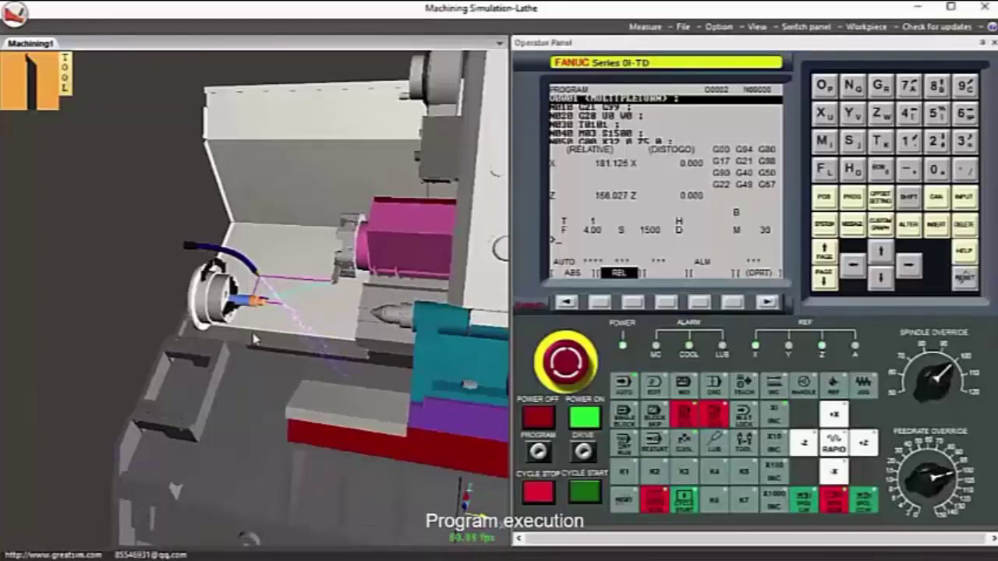
scroll(273, 335, up, 8)
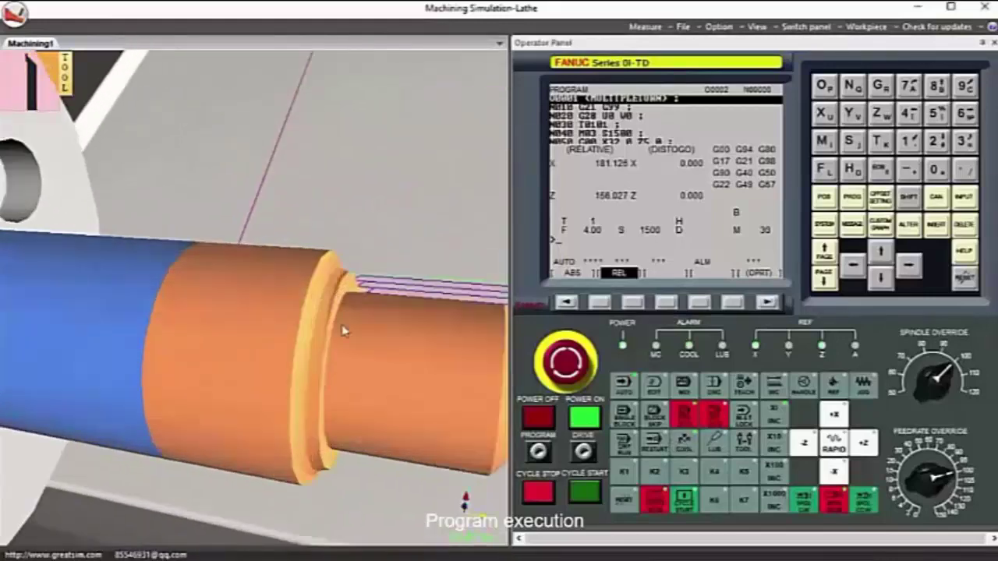
middle_drag(390, 324, 313, 323)
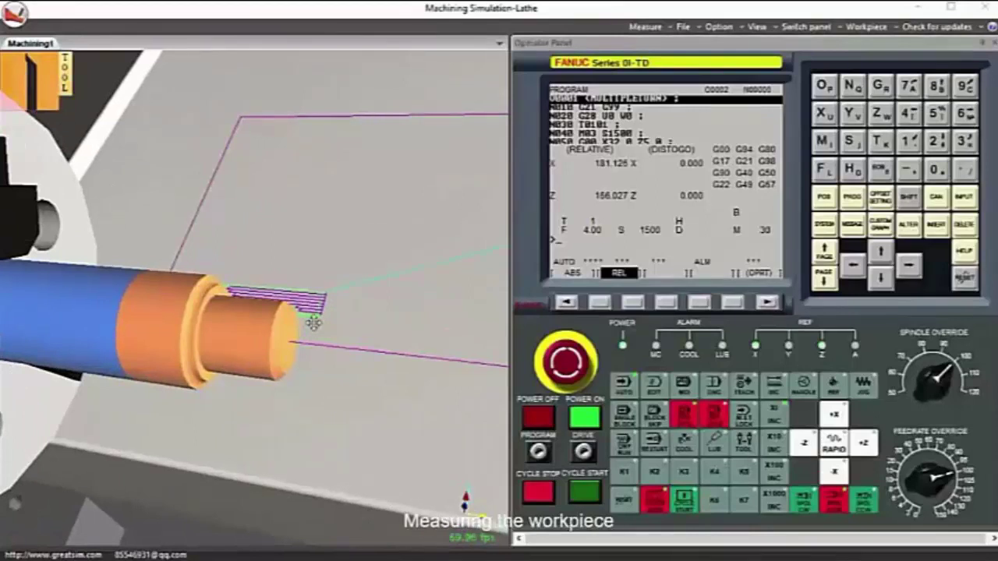
Step: Start a measurement of the workpiece on its front face and bring the turned end into view
click(658, 28)
mouse_move(664, 46)
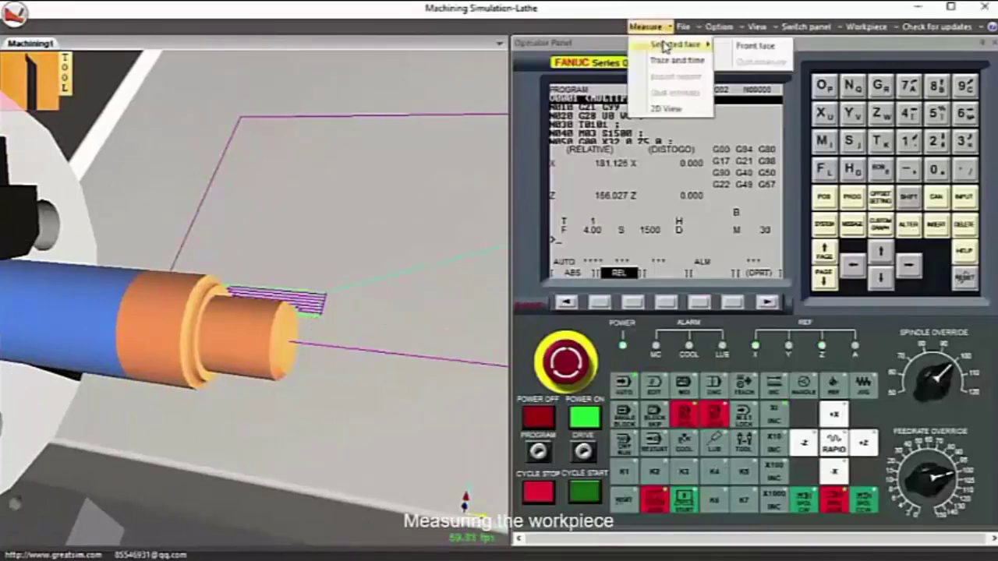
click(762, 46)
scroll(413, 276, up, 2)
middle_drag(432, 271, 311, 278)
scroll(311, 279, up, 1)
middle_drag(311, 278, 202, 266)
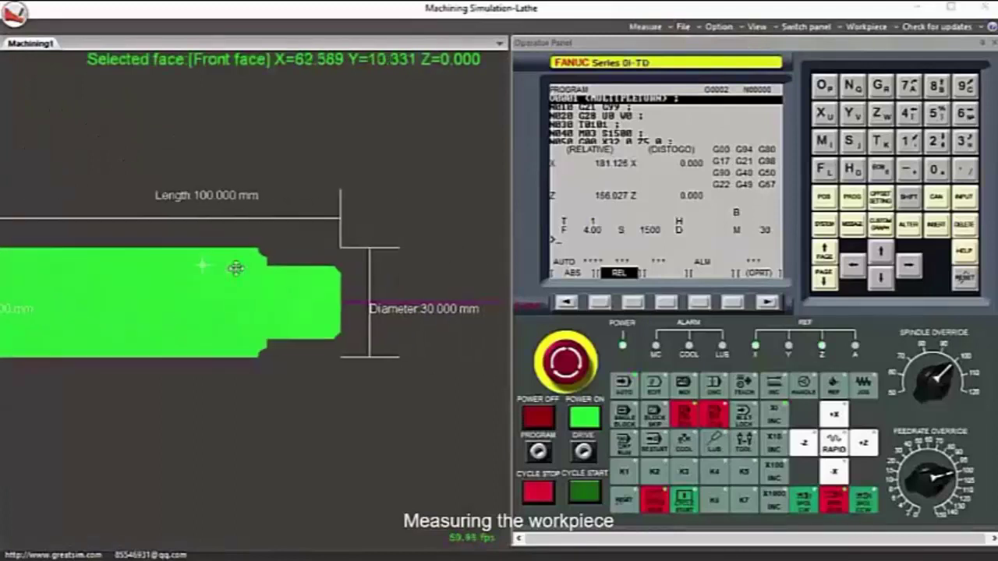
Step: Measure the diameters of the smaller turned step and the larger section of the workpiece
click(315, 268)
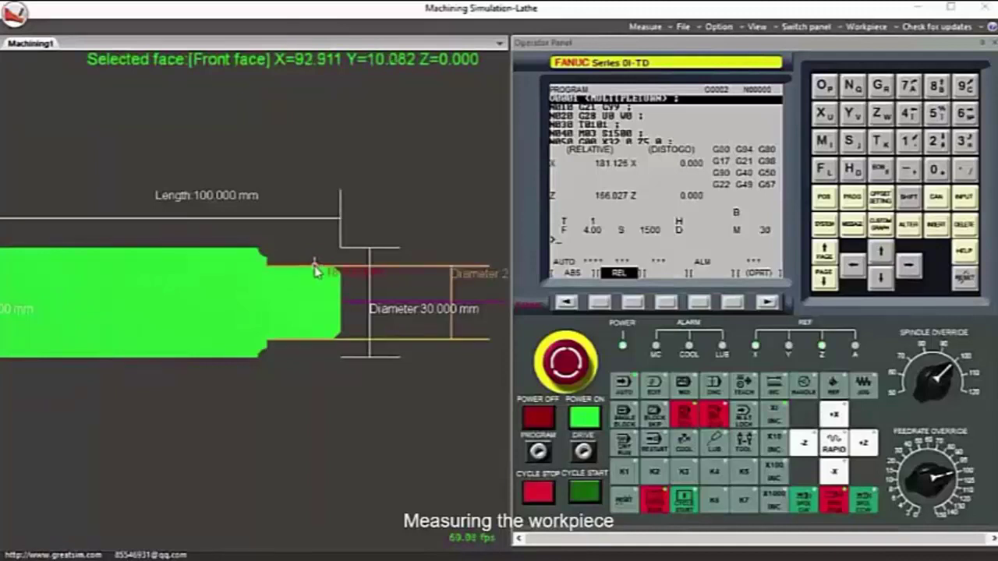
scroll(315, 267, down, 1)
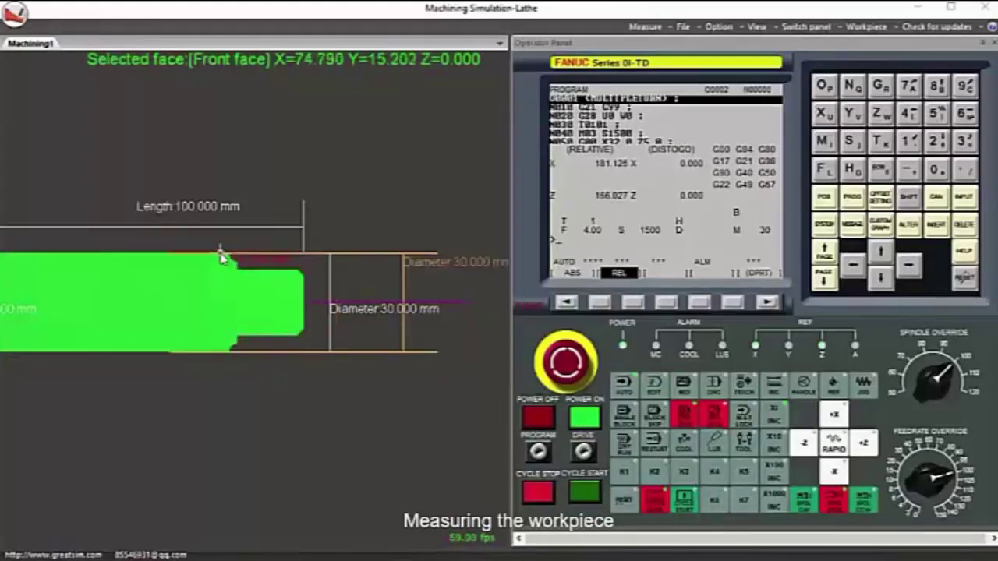
scroll(286, 265, down, 2)
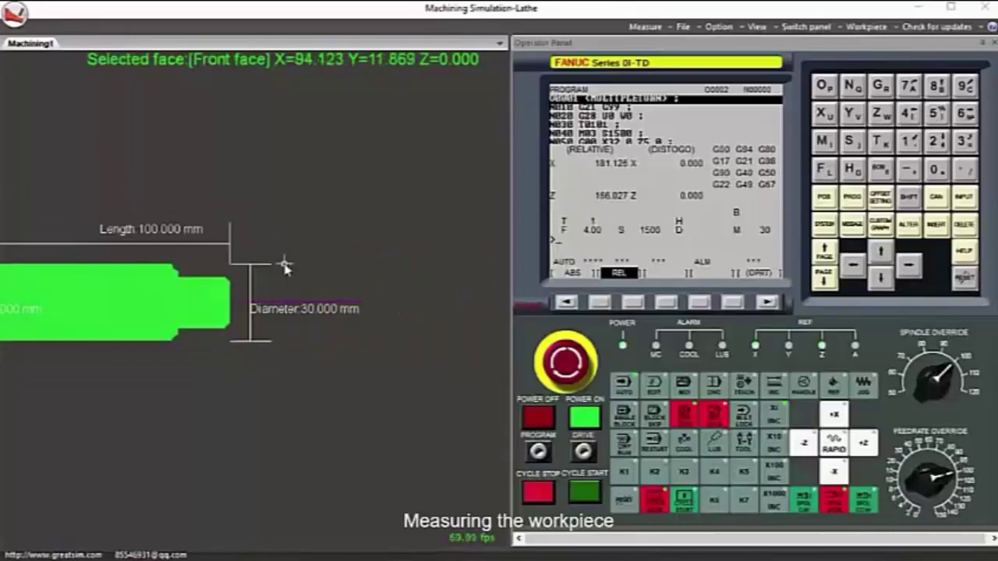